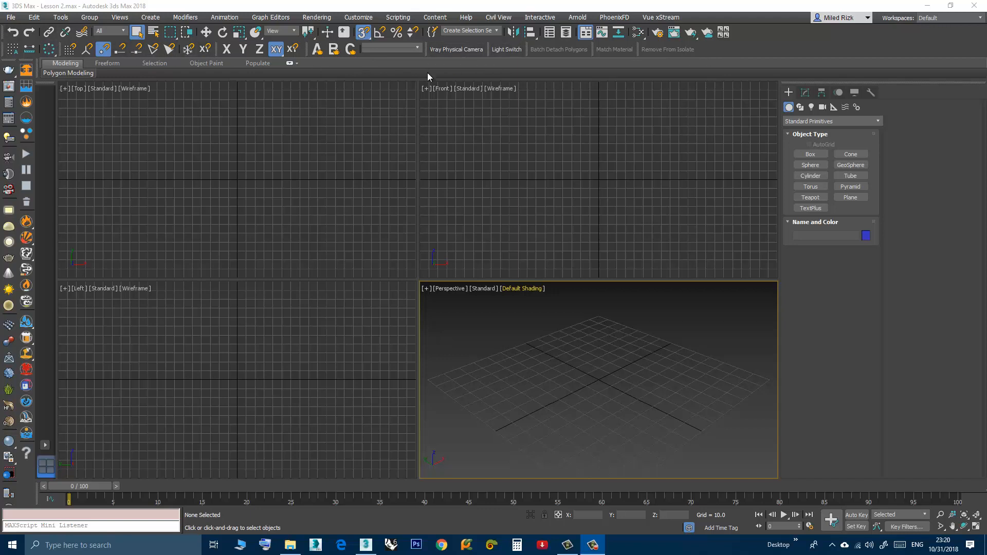
Display the Layers toolbar and dock it at the start of the second toolbar row.
{"action": "right_click", "coordinate": [757, 43]}
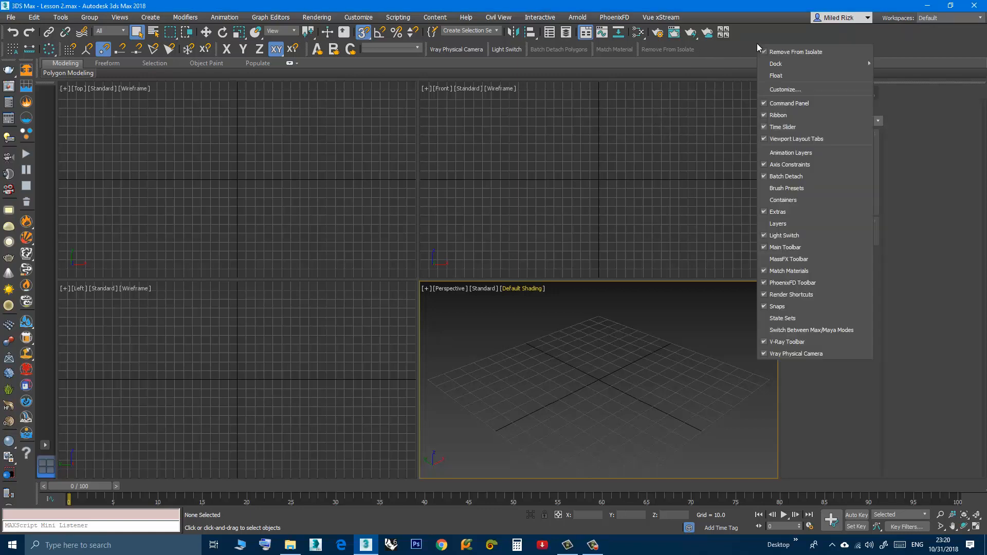
{"action": "left_click", "coordinate": [760, 223]}
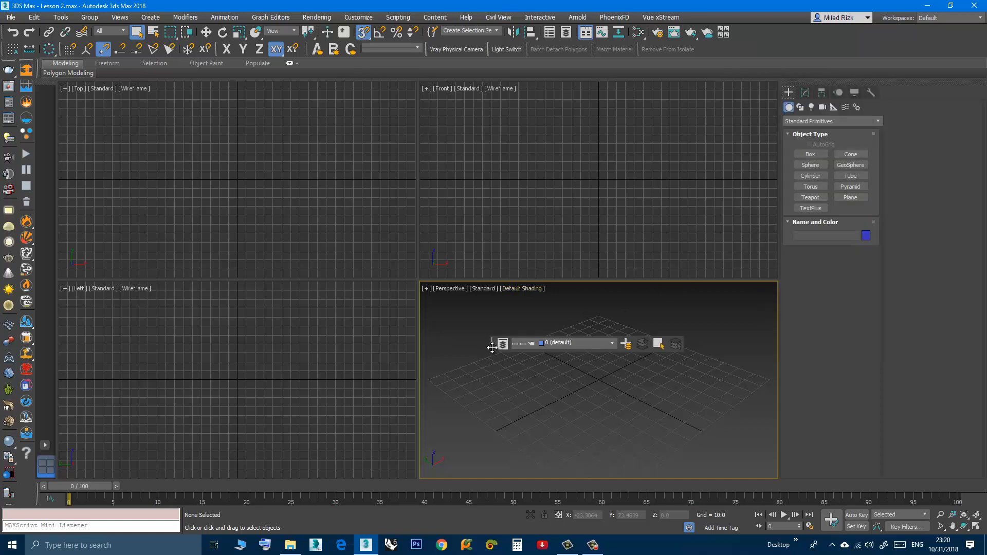
{"action": "left_click_drag", "start_coordinate": [485, 339], "coordinate": [9, 50]}
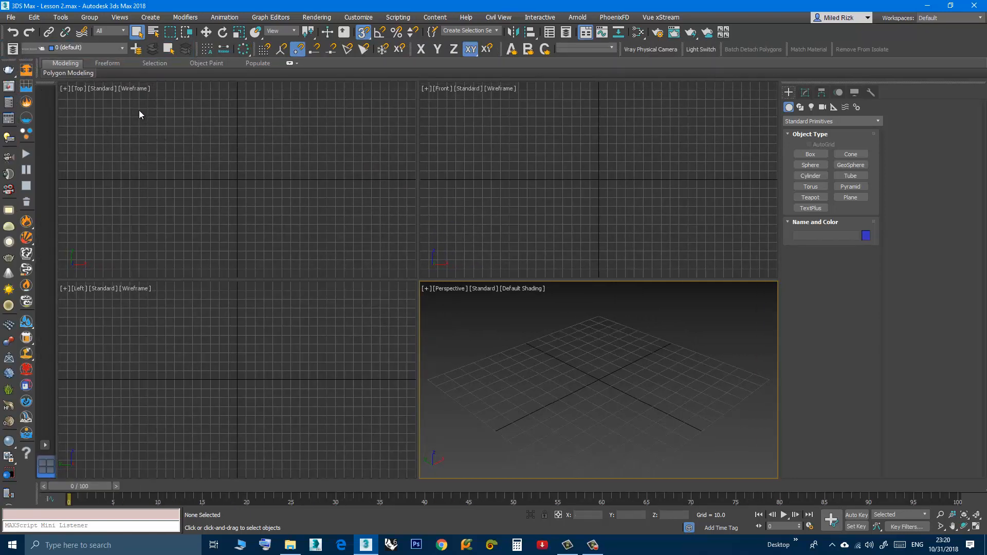
{"action": "left_click", "coordinate": [123, 48]}
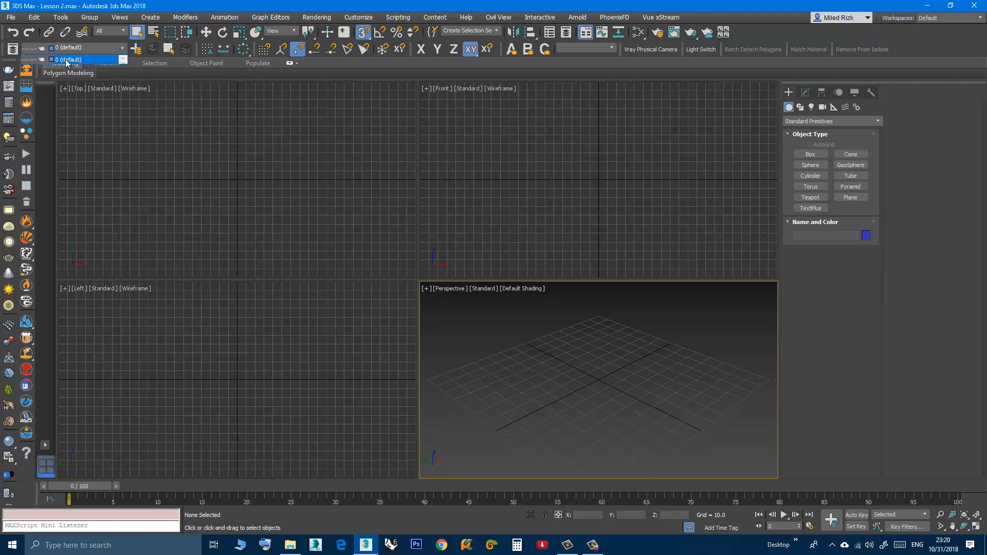
{"action": "left_click", "coordinate": [86, 49]}
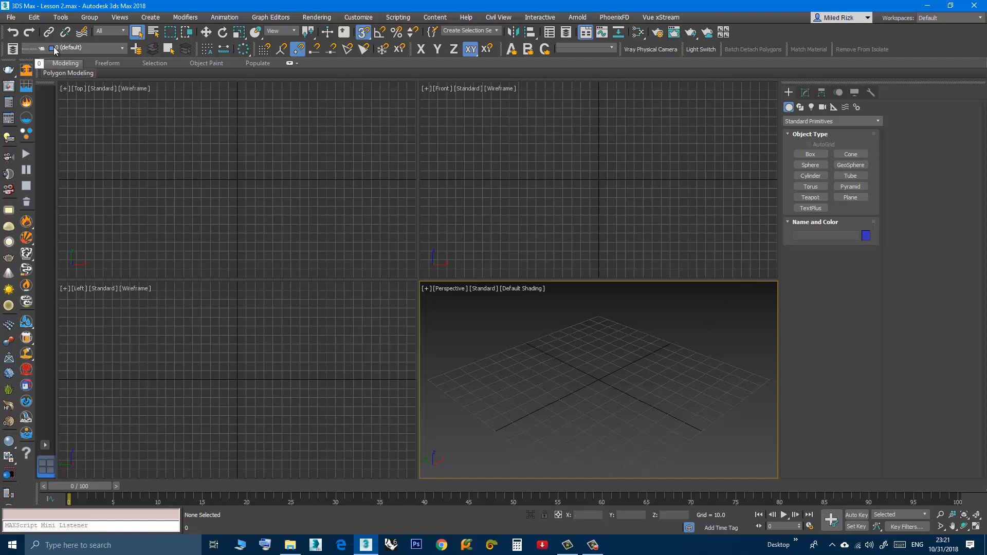
{"action": "left_click", "coordinate": [101, 48]}
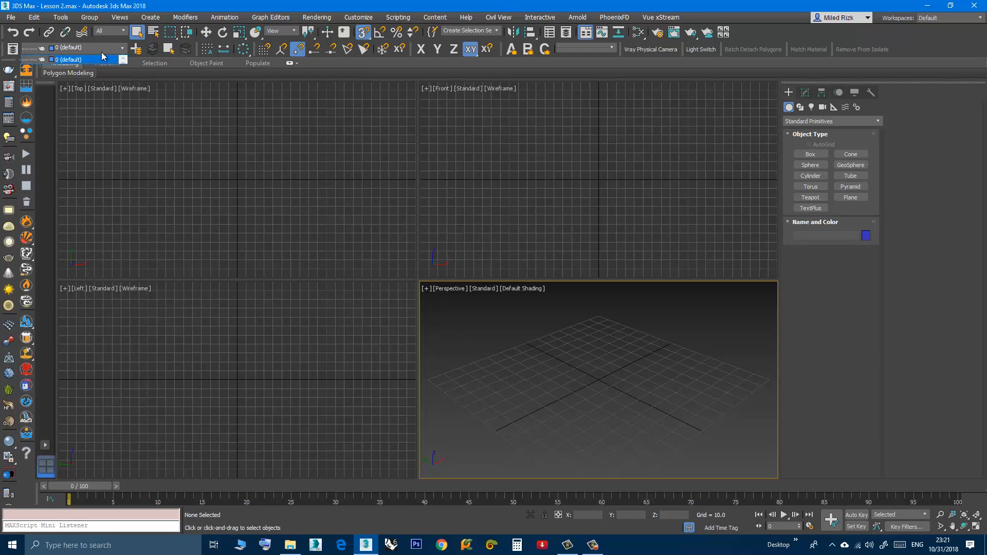
{"action": "left_click", "coordinate": [88, 47]}
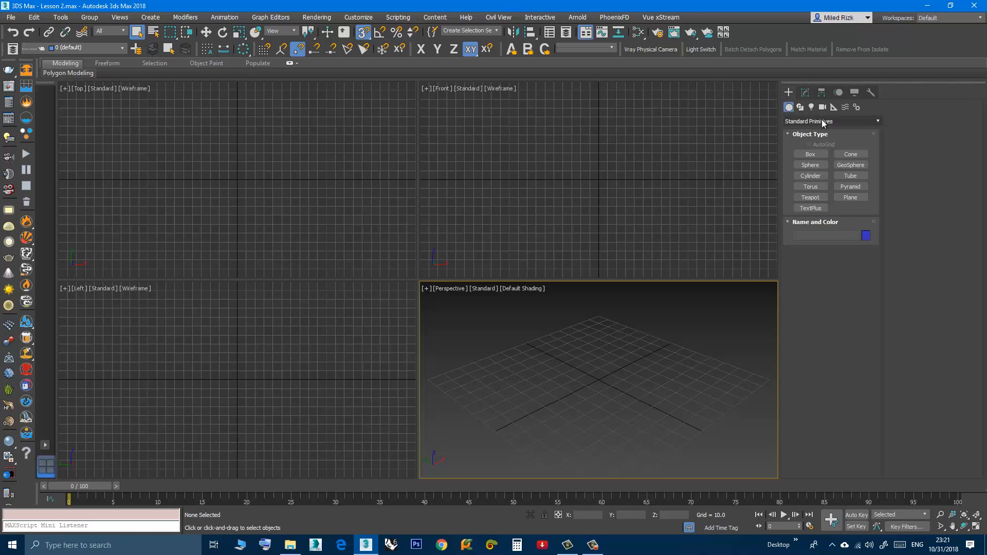
Create a box about 34 long, 33 wide and 40 high near the grid's centre in the Perspective view.
{"action": "left_click", "coordinate": [810, 154]}
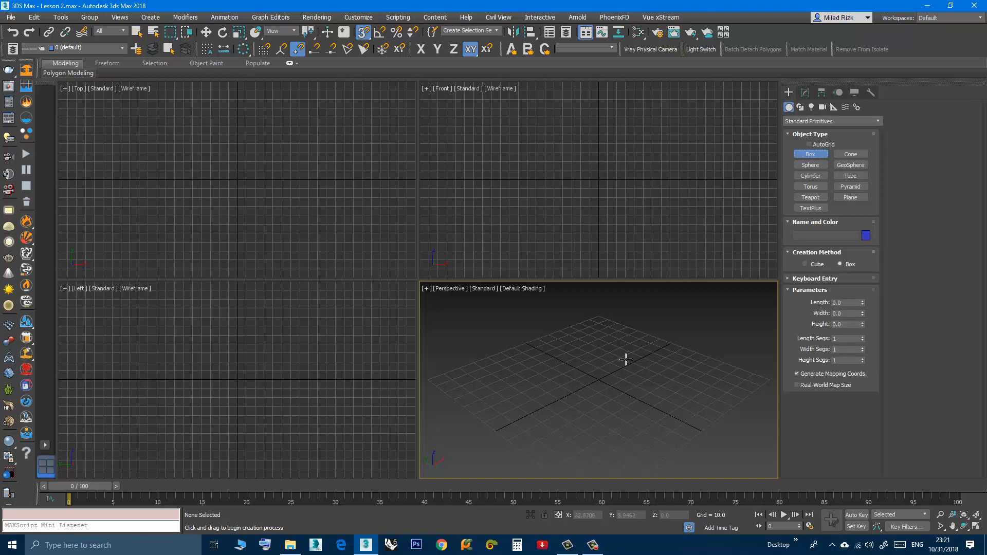
{"action": "left_click_drag", "start_coordinate": [611, 347], "coordinate": [614, 378]}
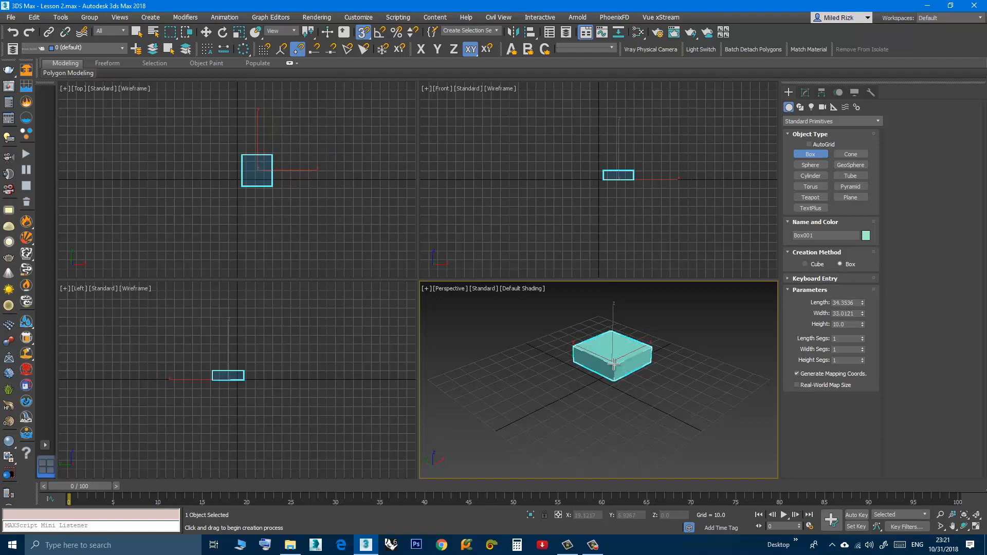
{"action": "left_click", "coordinate": [608, 336]}
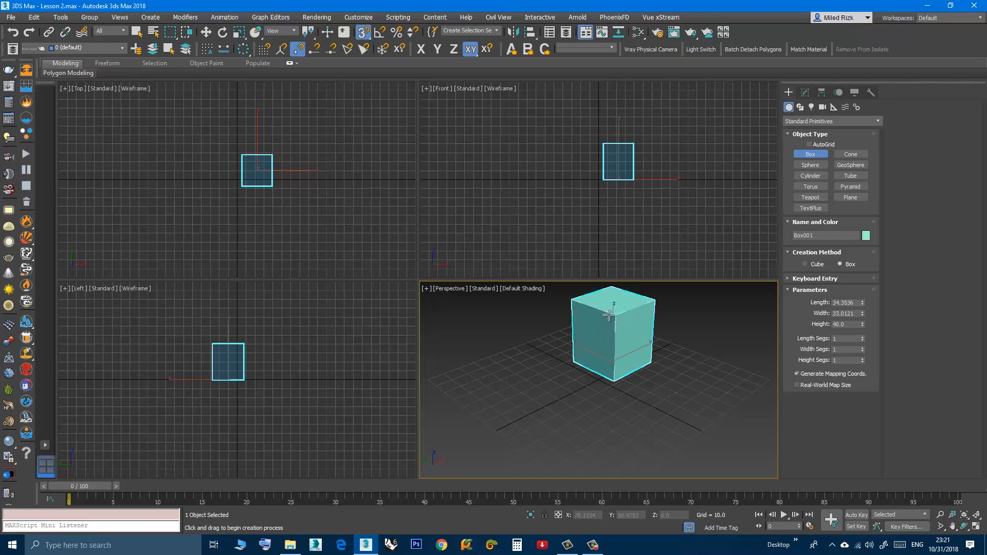
{"action": "right_click", "coordinate": [602, 325]}
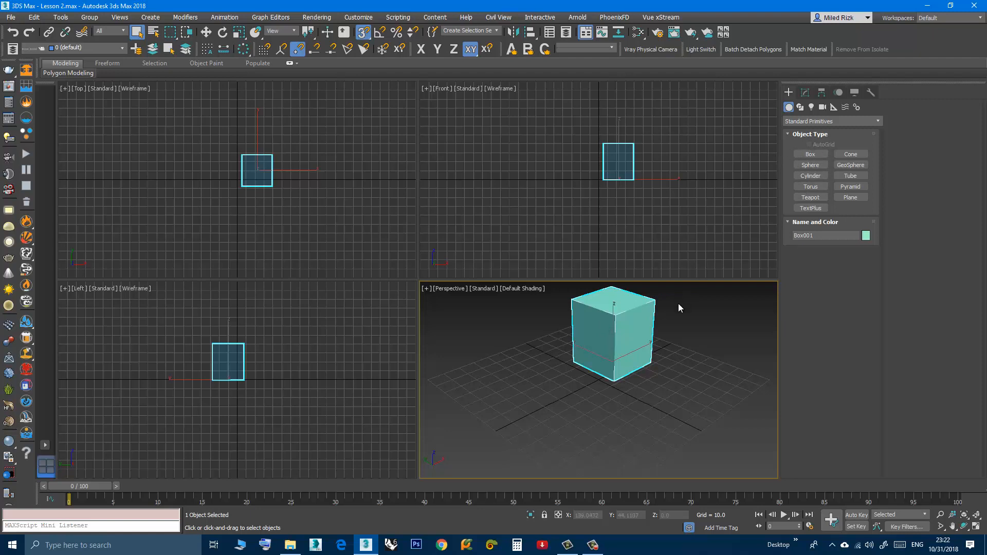
Turn off snapping and create a sphere with a radius of about 22 beside the box.
{"action": "key", "text": "s"}
{"action": "middle_click_drag", "start_coordinate": [645, 342], "coordinate": [645, 366]}
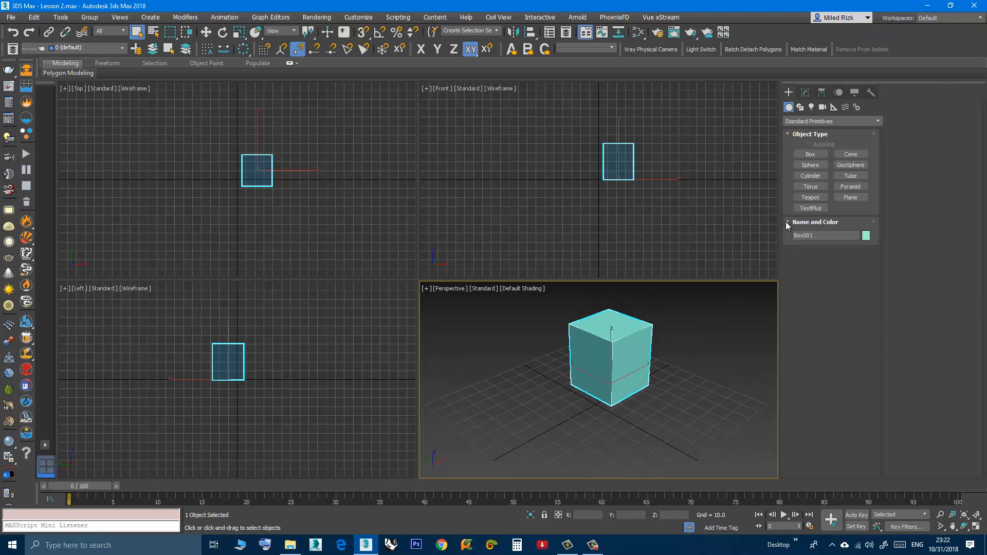
{"action": "left_click", "coordinate": [809, 166]}
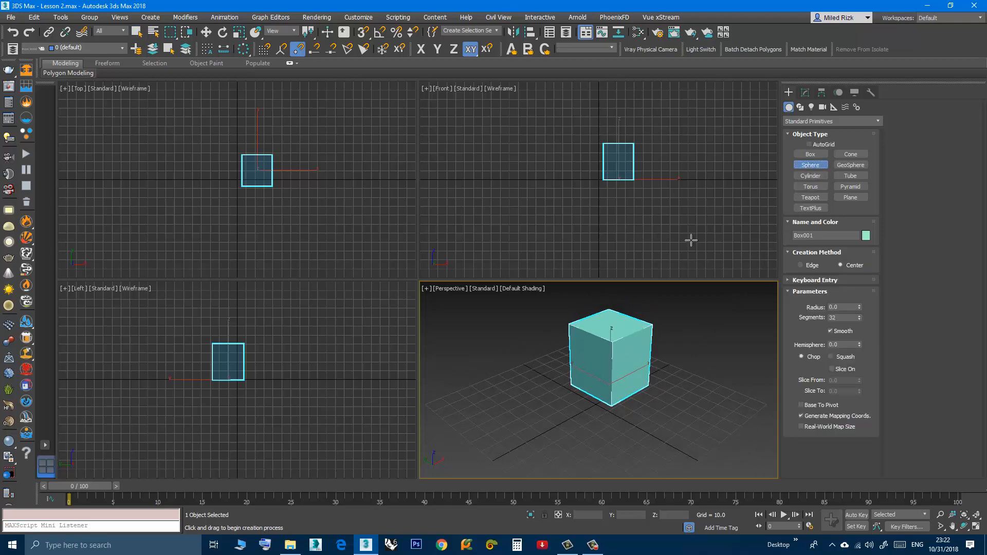
{"action": "left_click_drag", "start_coordinate": [493, 367], "coordinate": [491, 383]}
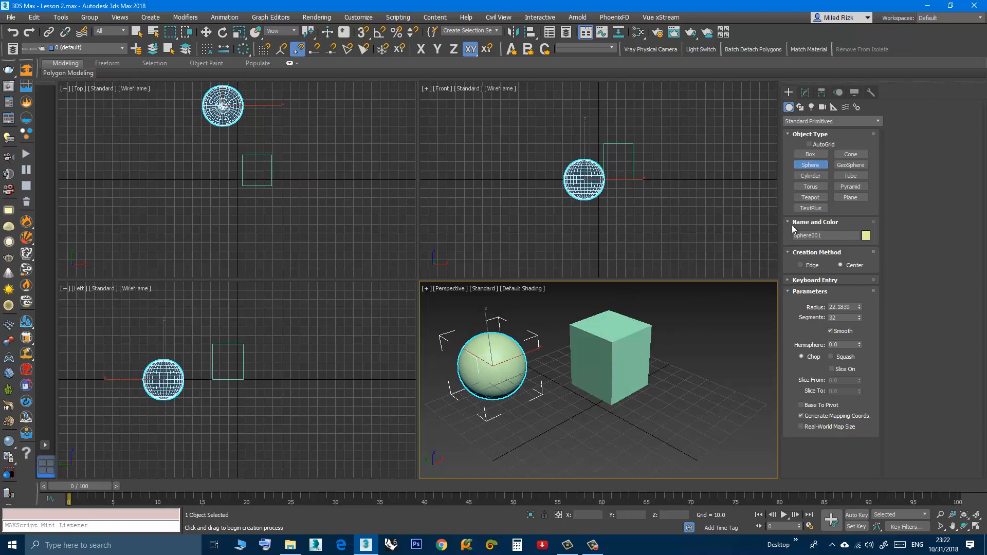
Create a tube with radii of about 28 and 23 and a height of about 92, on the box's other side from the sphere.
{"action": "left_click", "coordinate": [851, 176]}
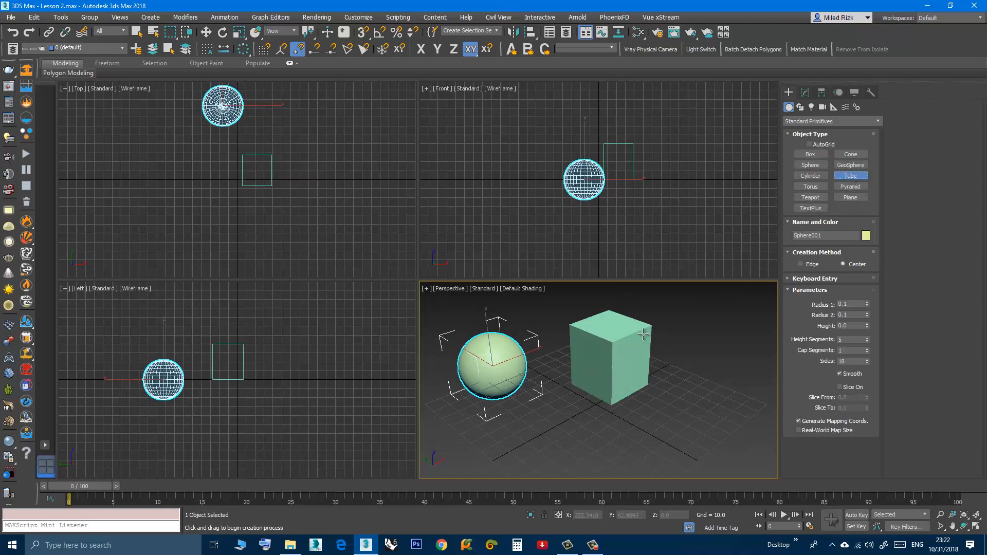
{"action": "scroll", "coordinate": [566, 360], "scroll_direction": "down", "scroll_amount": 2}
{"action": "scroll", "coordinate": [658, 402], "scroll_direction": "up", "scroll_amount": 4}
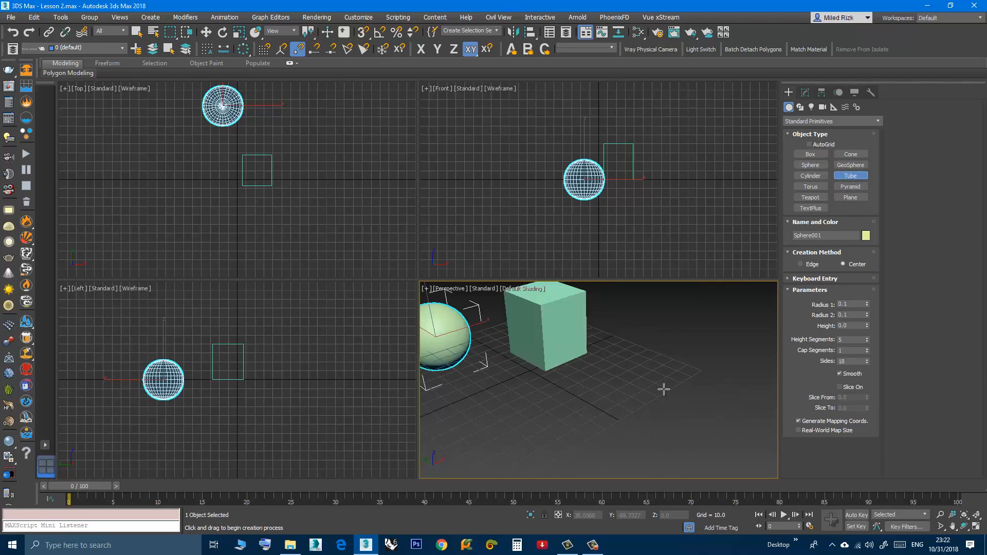
{"action": "left_click_drag", "start_coordinate": [660, 383], "coordinate": [669, 409]}
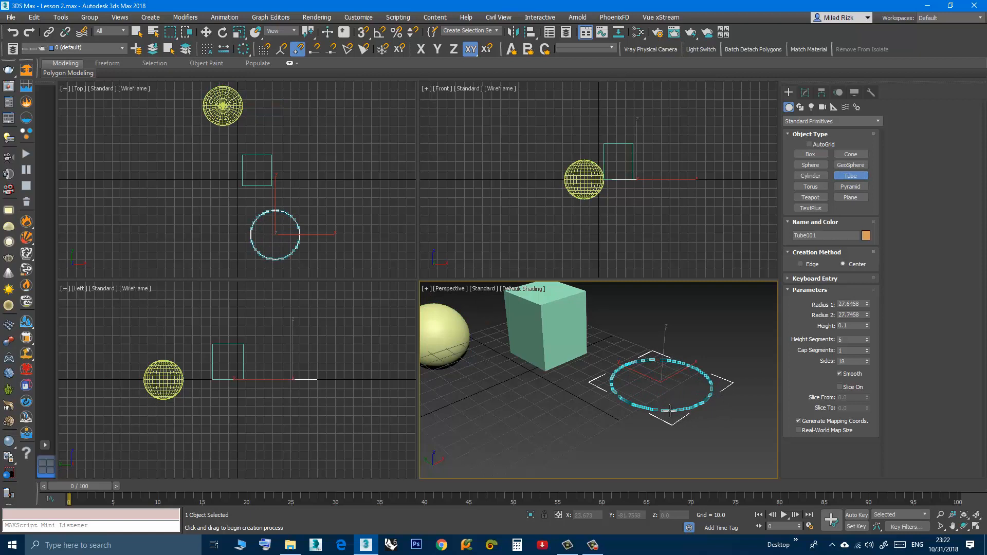
{"action": "left_click_drag", "start_coordinate": [669, 410], "coordinate": [670, 410]}
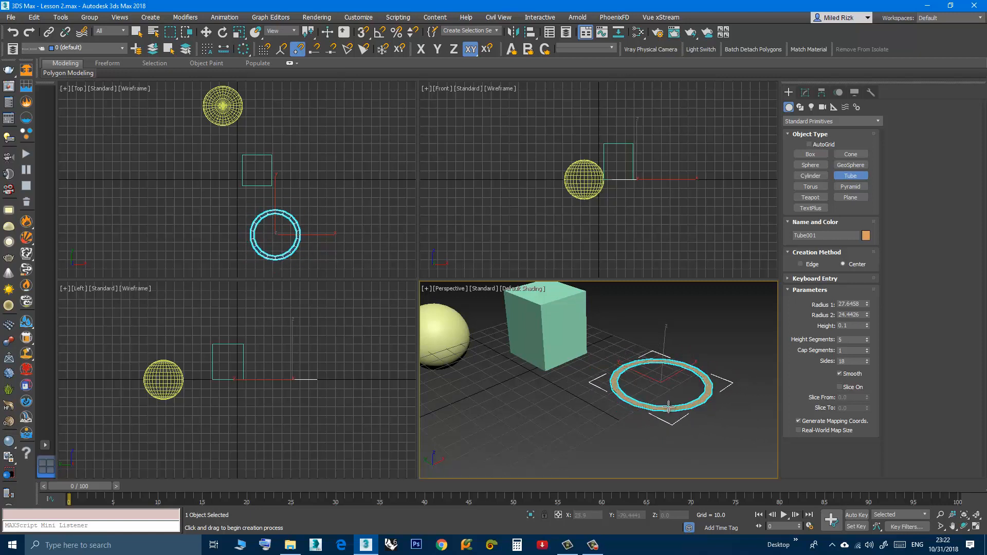
{"action": "left_click", "coordinate": [667, 405]}
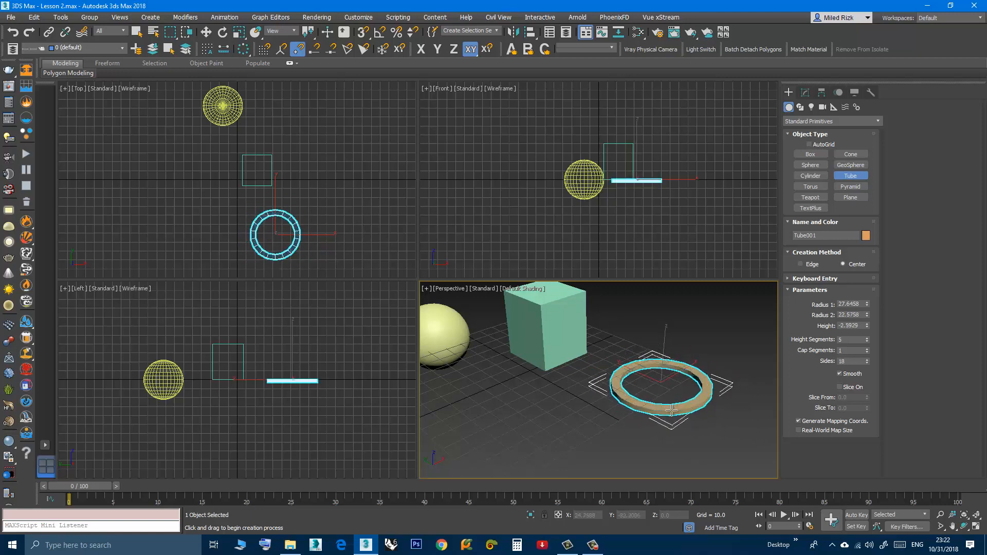
{"action": "scroll", "coordinate": [668, 401], "scroll_direction": "down", "scroll_amount": 3}
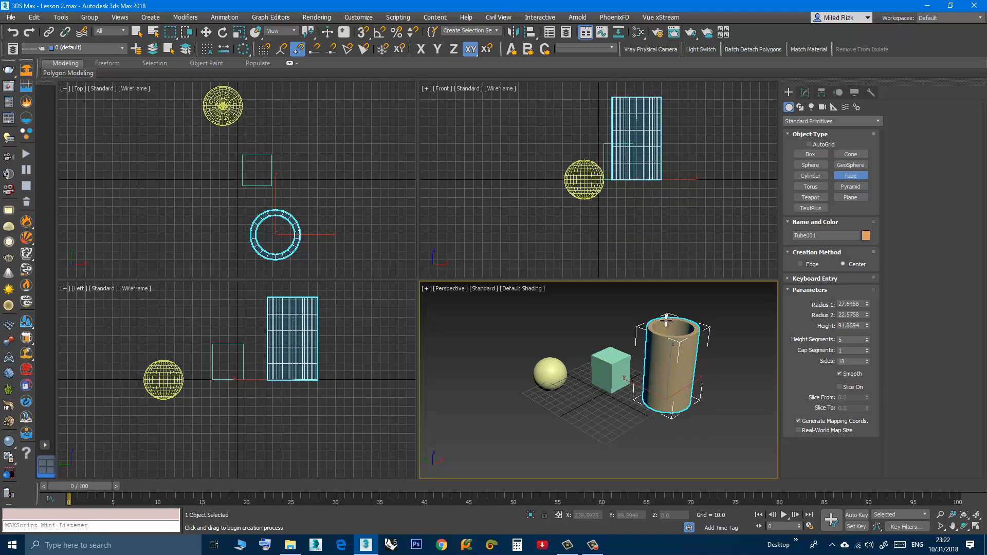
{"action": "right_click", "coordinate": [667, 321]}
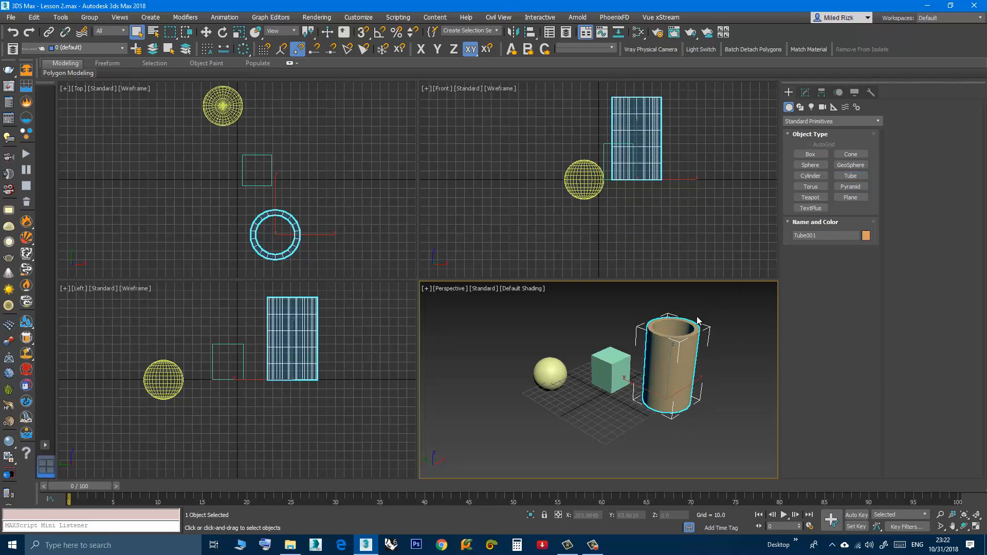
{"action": "middle_click_drag", "start_coordinate": [603, 397], "coordinate": [603, 407]}
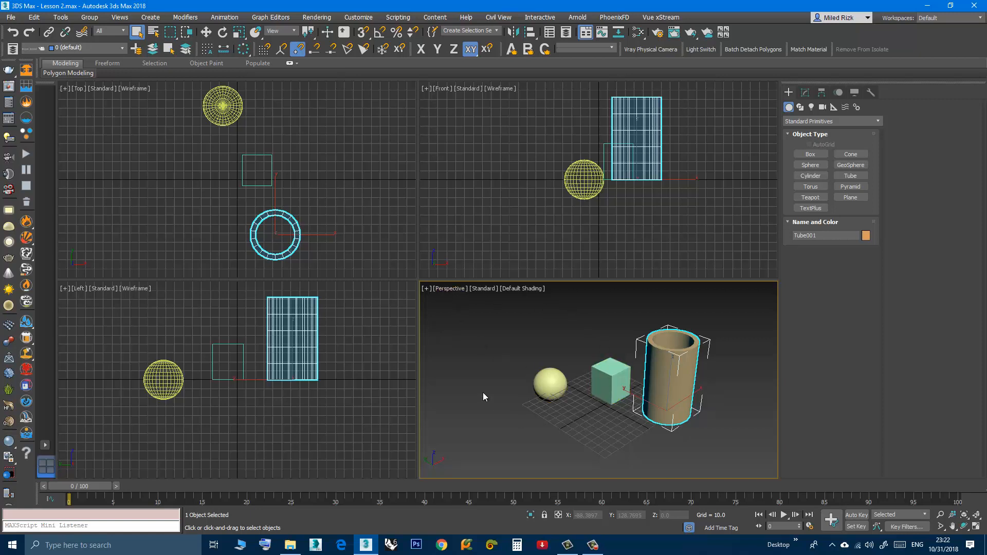
Maximize the Perspective view, create a second box about 30 long, 32 wide and 89 high behind the first one, and deselect it.
{"action": "key", "text": "alt+w"}
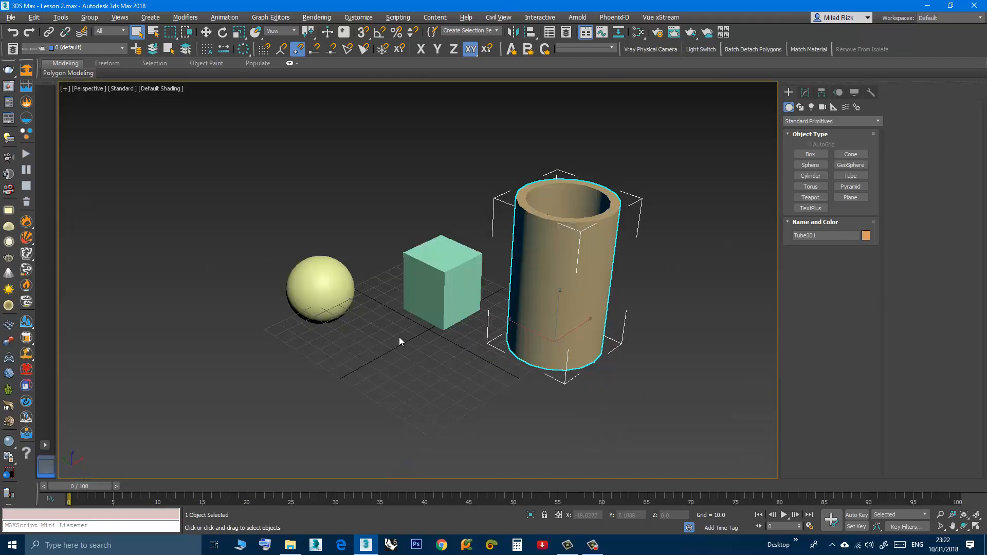
{"action": "middle_click_drag", "start_coordinate": [399, 338], "coordinate": [458, 360]}
{"action": "scroll", "coordinate": [458, 343], "scroll_direction": "down", "scroll_amount": 3}
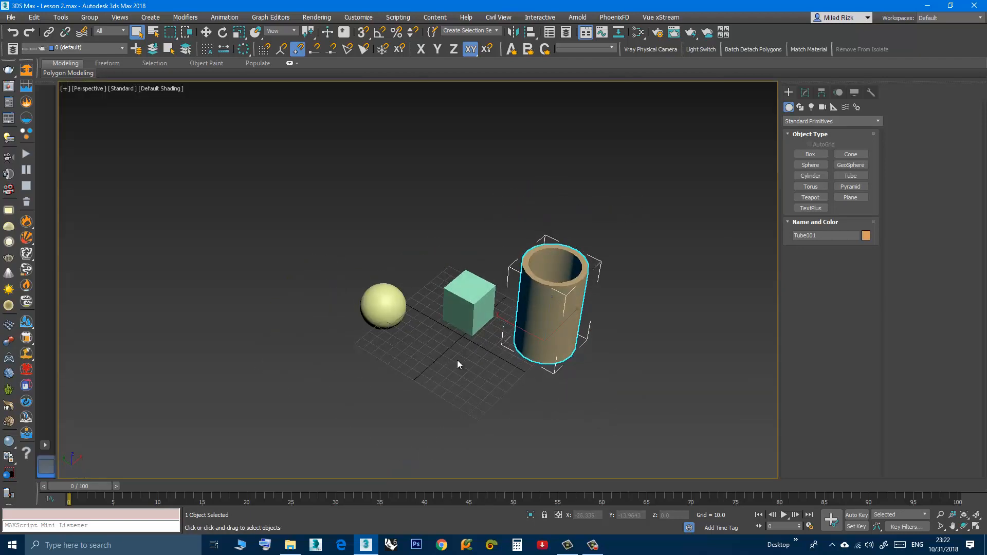
{"action": "left_click", "coordinate": [810, 154]}
{"action": "left_click_drag", "start_coordinate": [434, 242], "coordinate": [432, 260]}
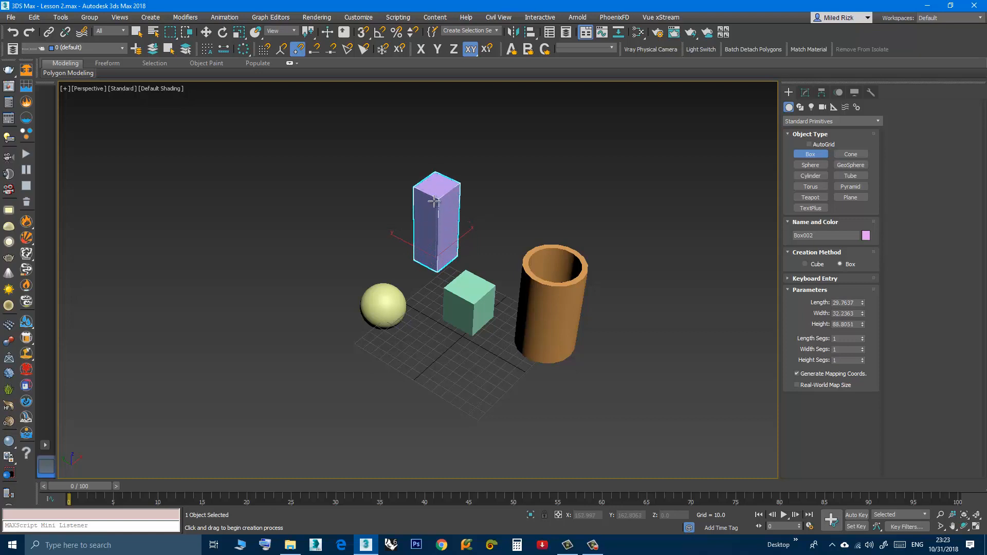
{"action": "left_click", "coordinate": [434, 201]}
{"action": "right_click", "coordinate": [490, 217]}
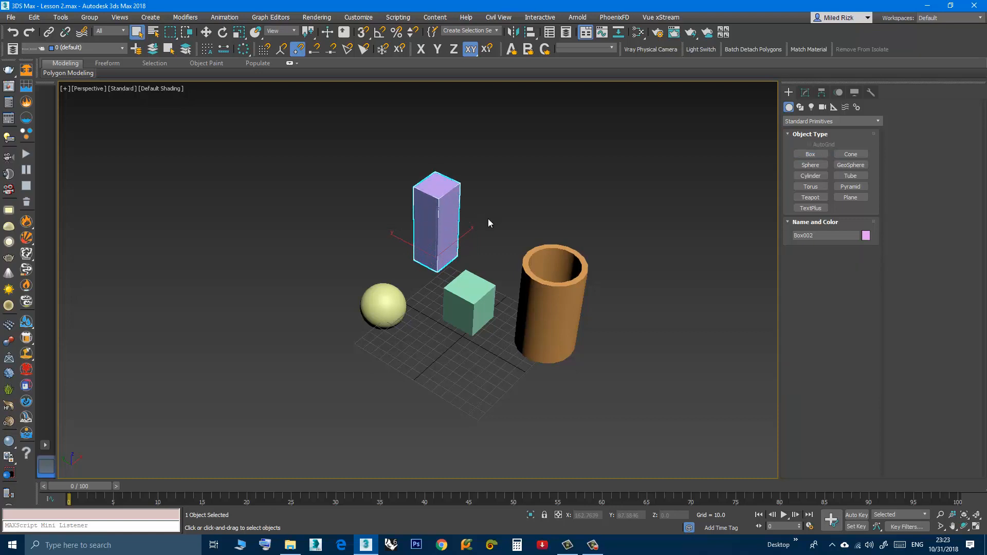
{"action": "middle_click_drag", "start_coordinate": [452, 253], "coordinate": [491, 240]}
{"action": "left_click", "coordinate": [499, 252]}
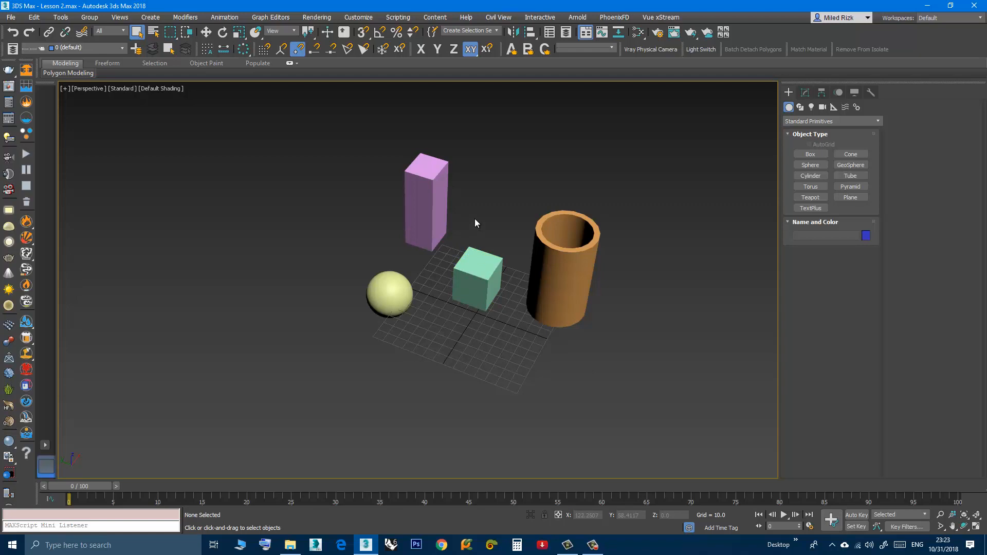
Create a new layer named box in the Layer Explorer and close the explorer.
{"action": "middle_click_drag", "start_coordinate": [472, 226], "coordinate": [462, 255]}
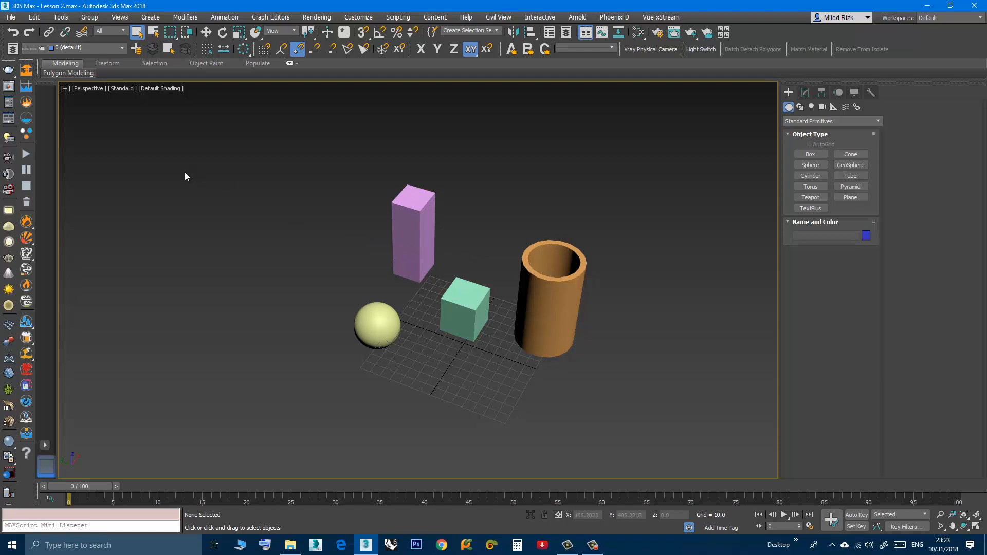
{"action": "left_click", "coordinate": [12, 50]}
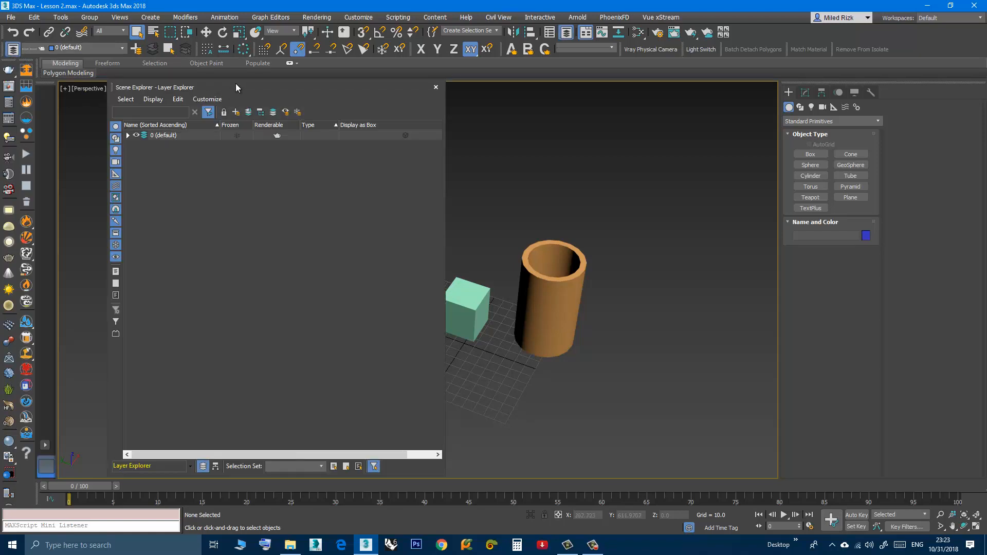
{"action": "left_click_drag", "start_coordinate": [235, 83], "coordinate": [193, 82]}
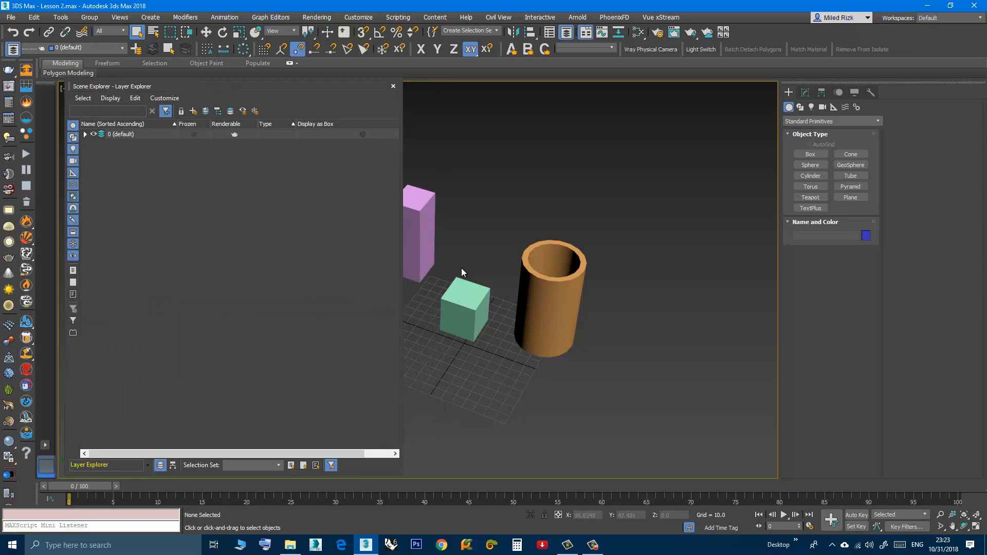
{"action": "middle_click_drag", "start_coordinate": [461, 267], "coordinate": [516, 269]}
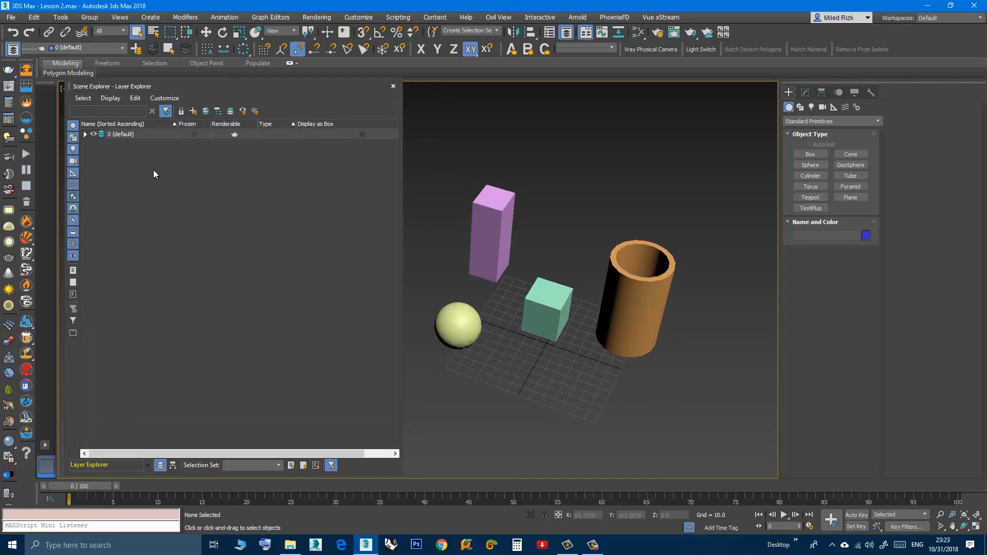
{"action": "left_click", "coordinate": [193, 111]}
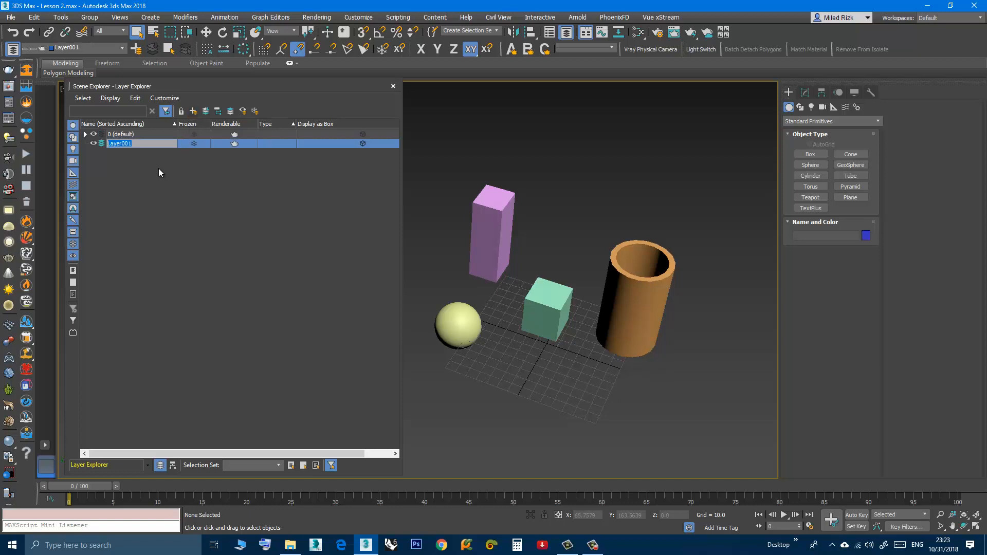
{"action": "type", "text": "box"}
{"action": "left_click", "coordinate": [122, 173]}
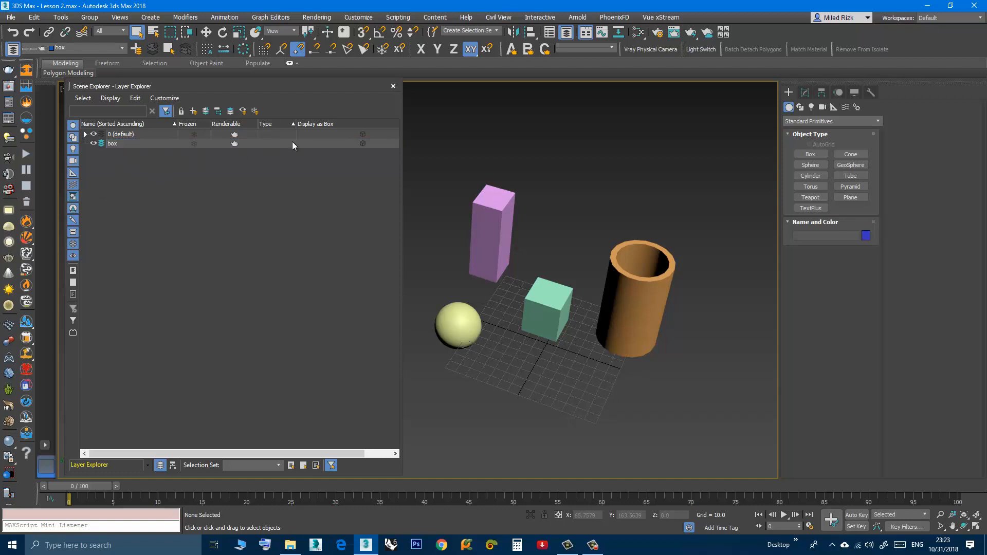
{"action": "left_click", "coordinate": [393, 87]}
{"action": "middle_click_drag", "start_coordinate": [344, 222], "coordinate": [291, 224]}
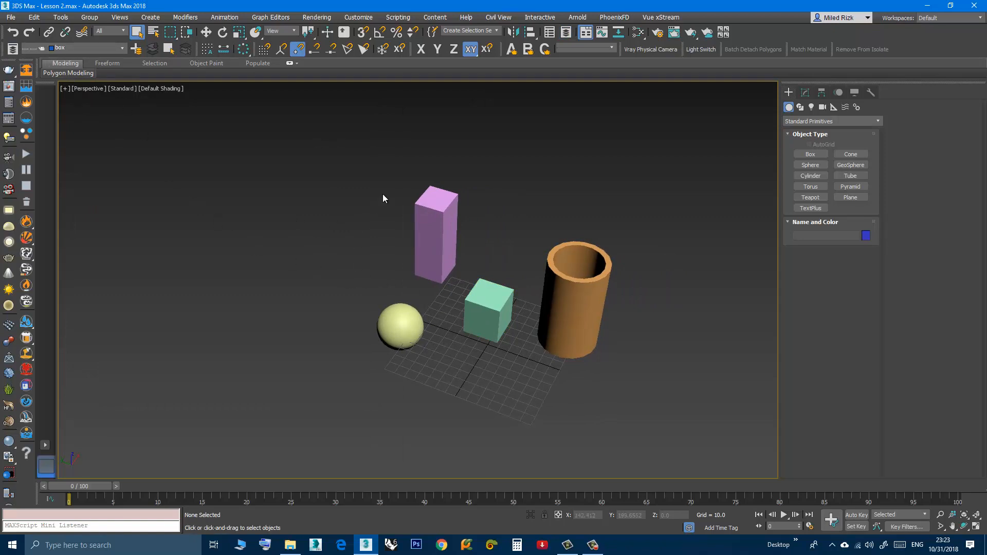
Check the layer list with box as the current layer, try selecting both boxes together, and clear the selection.
{"action": "left_click", "coordinate": [96, 49]}
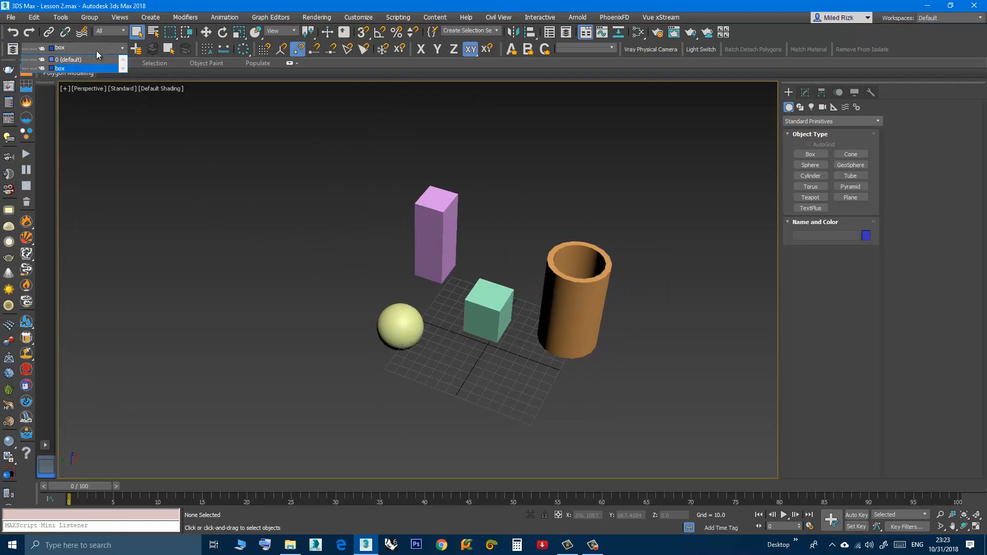
{"action": "left_click", "coordinate": [87, 47]}
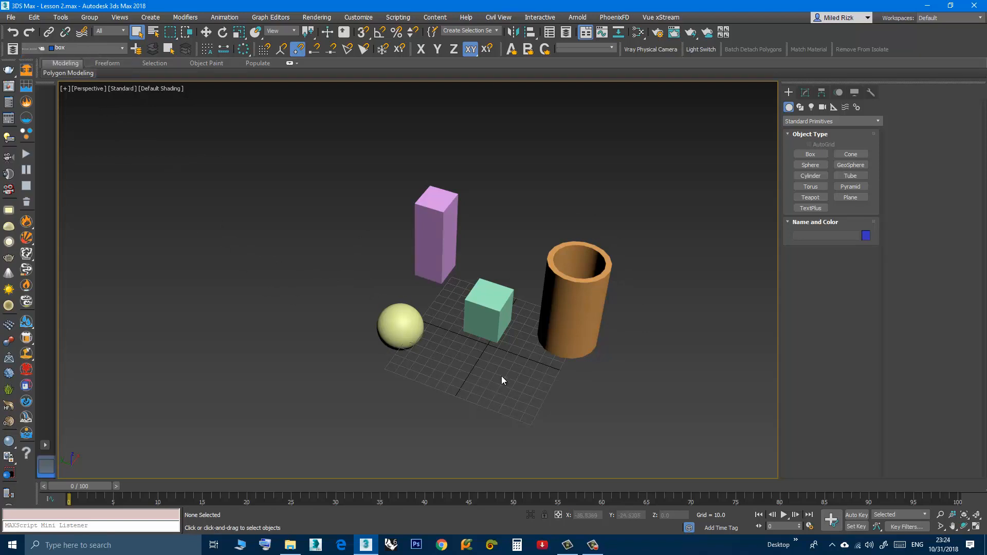
{"action": "left_click", "coordinate": [485, 316]}
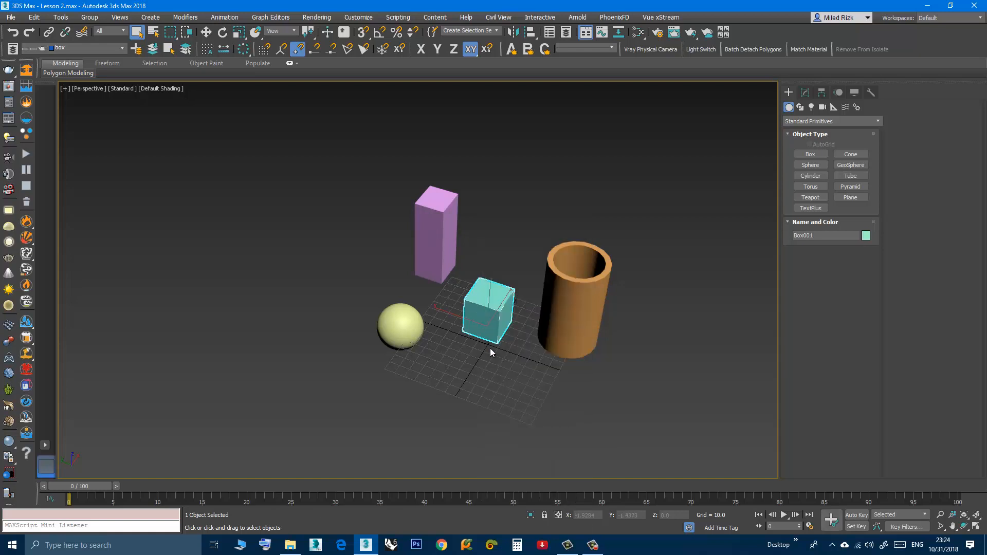
{"action": "left_click_drag", "start_coordinate": [492, 353], "coordinate": [439, 236]}
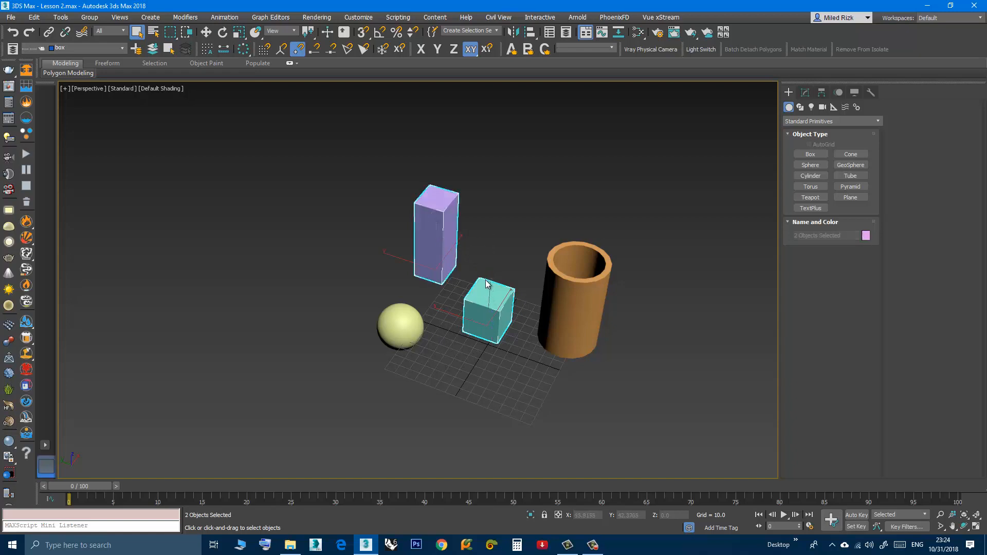
{"action": "left_click", "coordinate": [491, 254]}
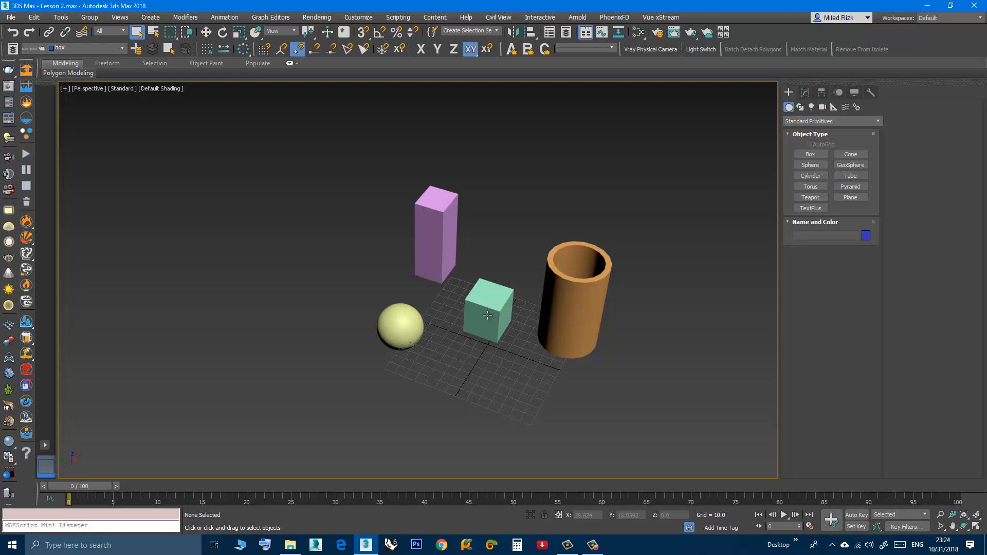
Add the small box and the tall box to the current layer, box, and deselect them.
{"action": "left_click", "coordinate": [488, 315]}
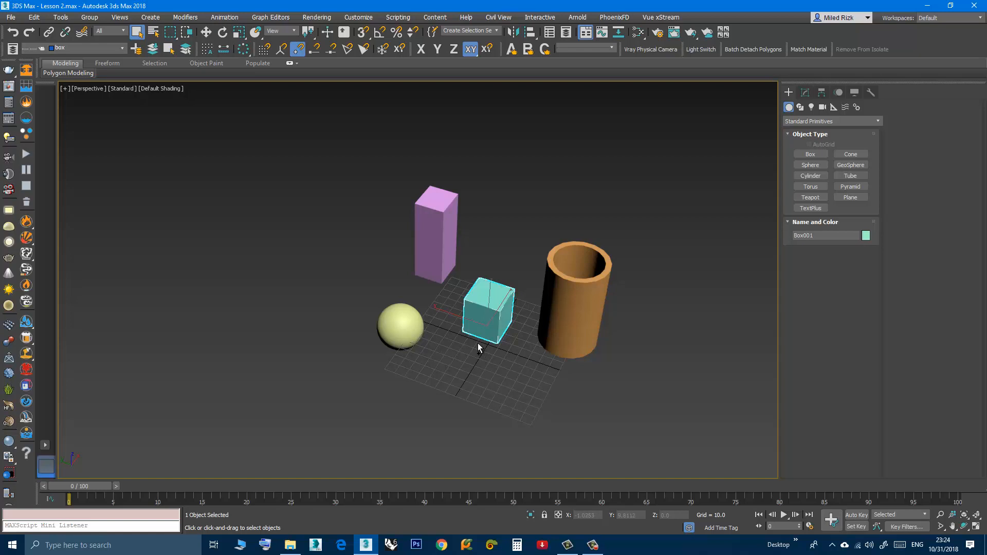
{"action": "left_click", "coordinate": [438, 237], "text": "ctrl"}
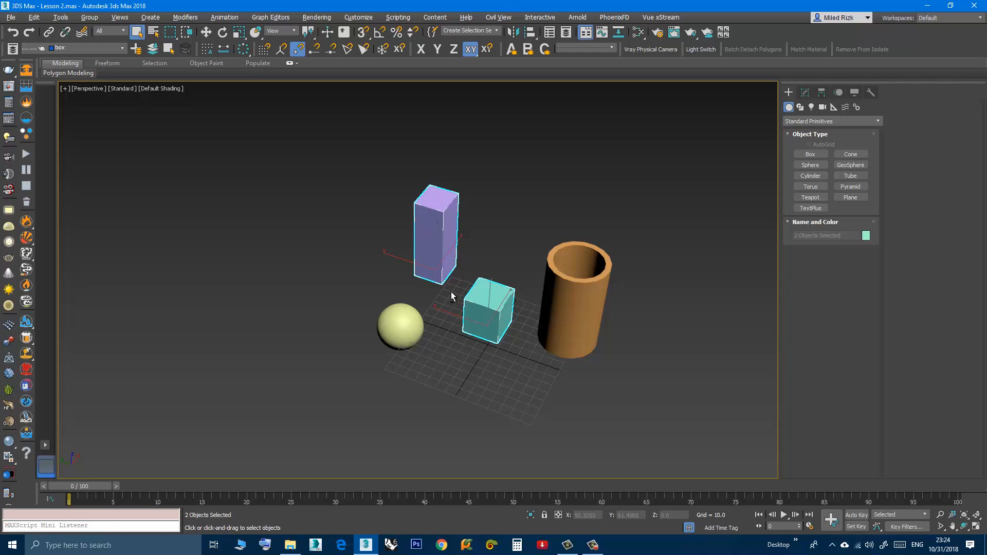
{"action": "left_click", "coordinate": [493, 298], "text": "alt"}
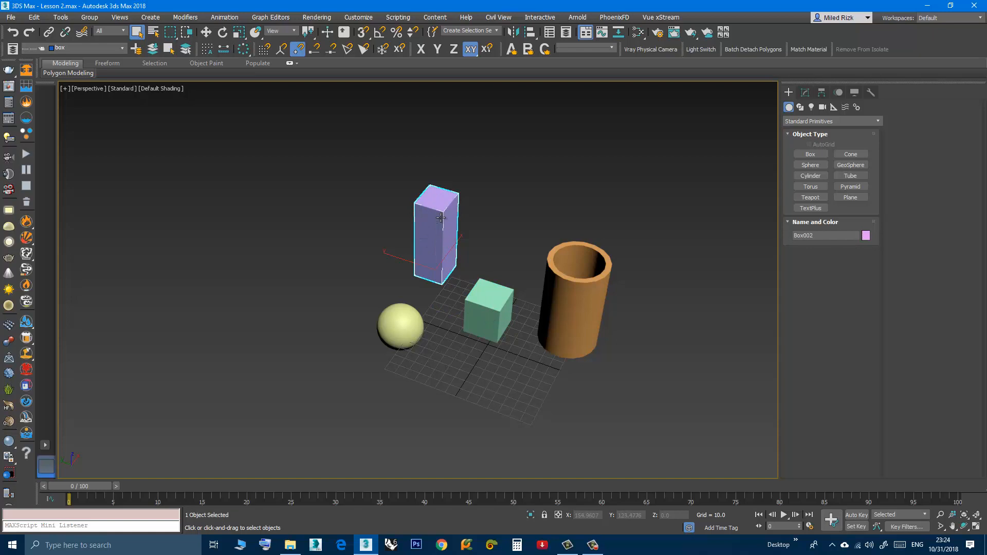
{"action": "left_click_drag", "start_coordinate": [487, 358], "coordinate": [439, 232]}
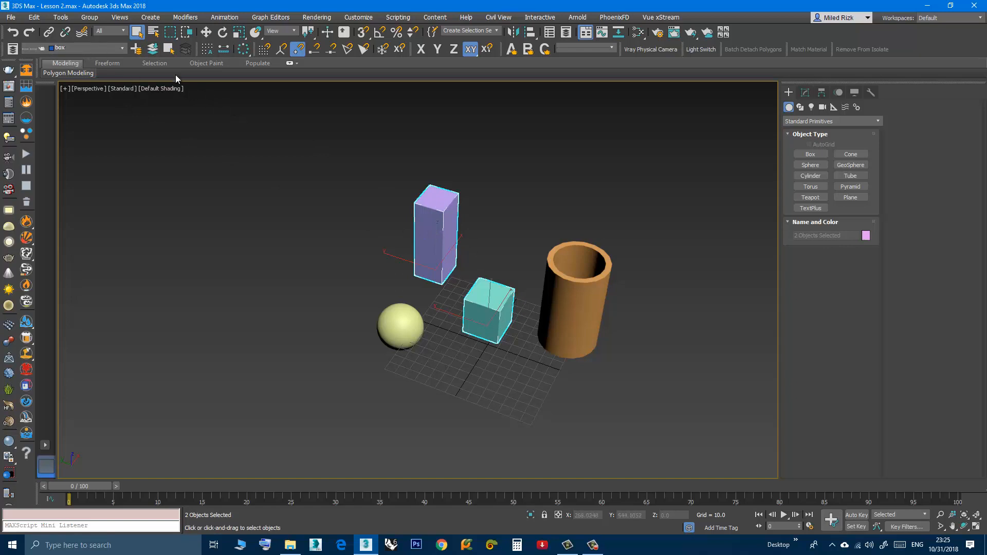
{"action": "left_click", "coordinate": [153, 50]}
{"action": "left_click", "coordinate": [384, 269]}
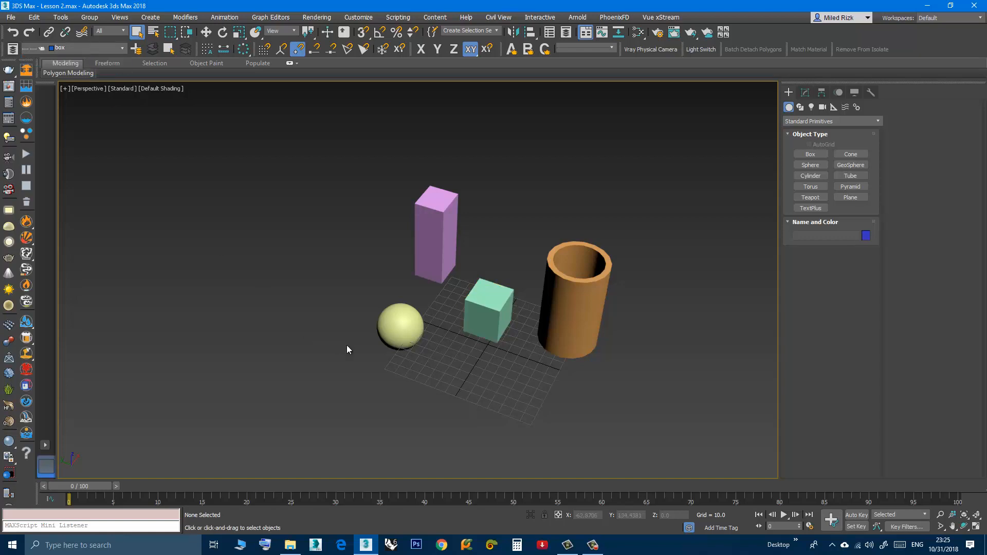
{"action": "left_click", "coordinate": [386, 326]}
{"action": "left_click", "coordinate": [591, 314]}
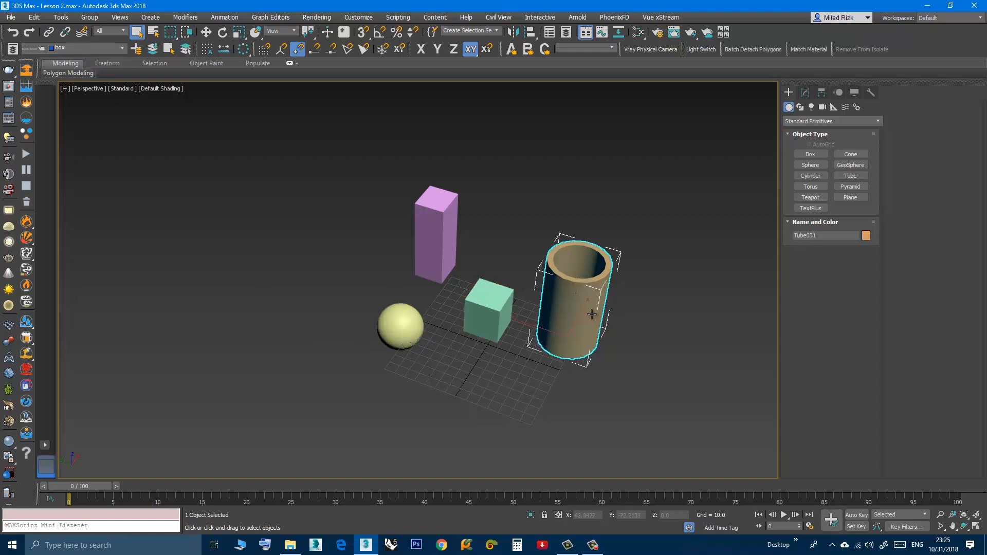
{"action": "left_click", "coordinate": [522, 369]}
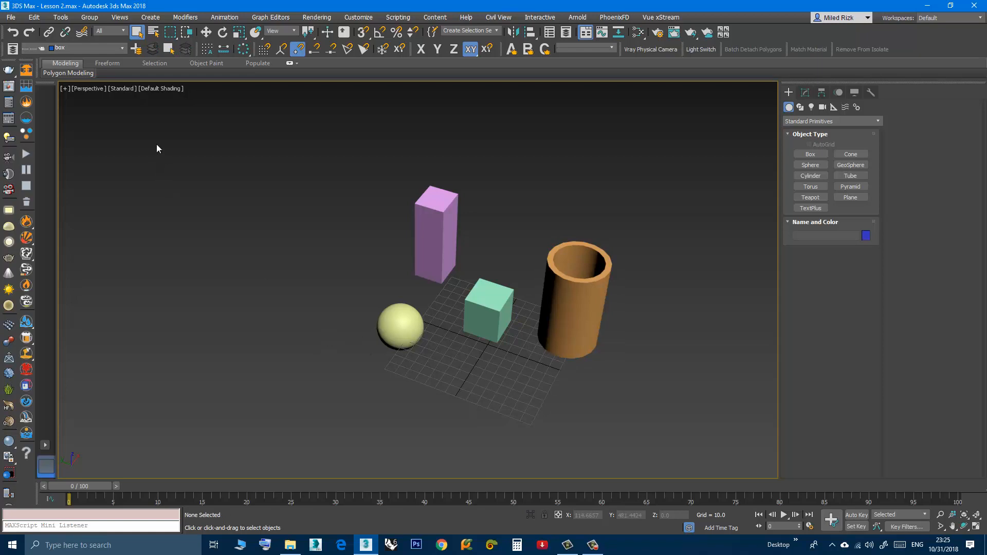
Freeze the box layer and test its selectability by area-selecting the boxes together with the sphere and tube.
{"action": "left_click", "coordinate": [123, 48]}
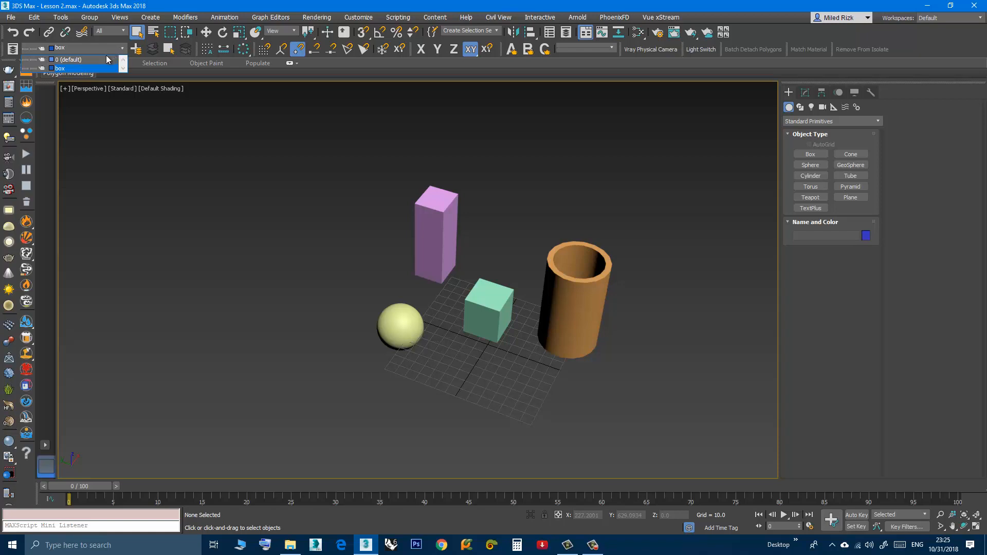
{"action": "left_click", "coordinate": [33, 68]}
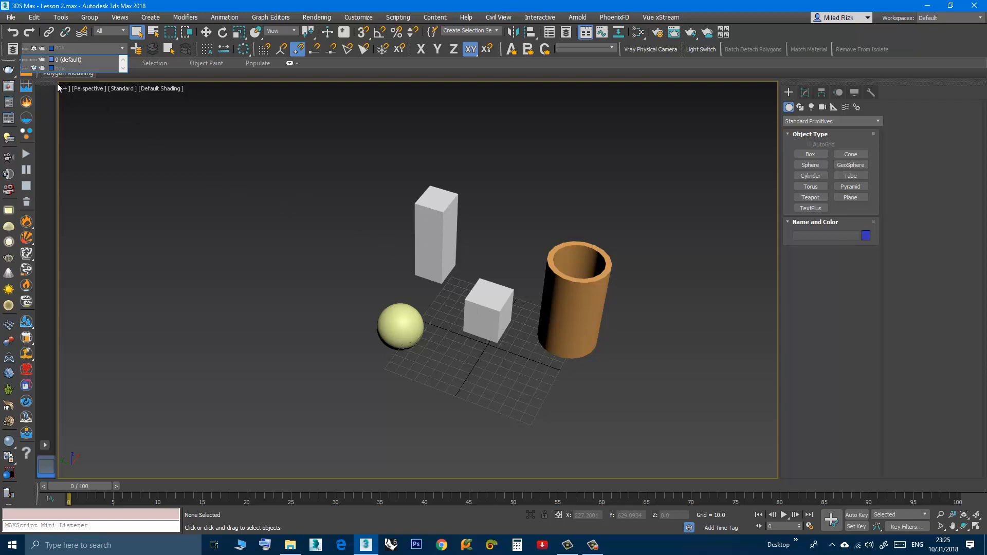
{"action": "left_click", "coordinate": [288, 207]}
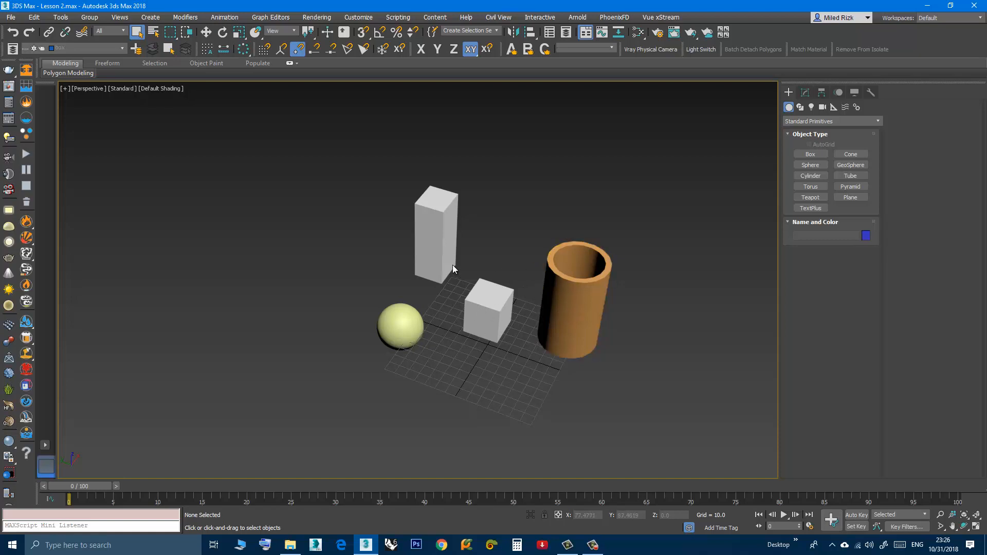
{"action": "left_click_drag", "start_coordinate": [527, 365], "coordinate": [427, 179]}
{"action": "left_click_drag", "start_coordinate": [663, 383], "coordinate": [338, 260]}
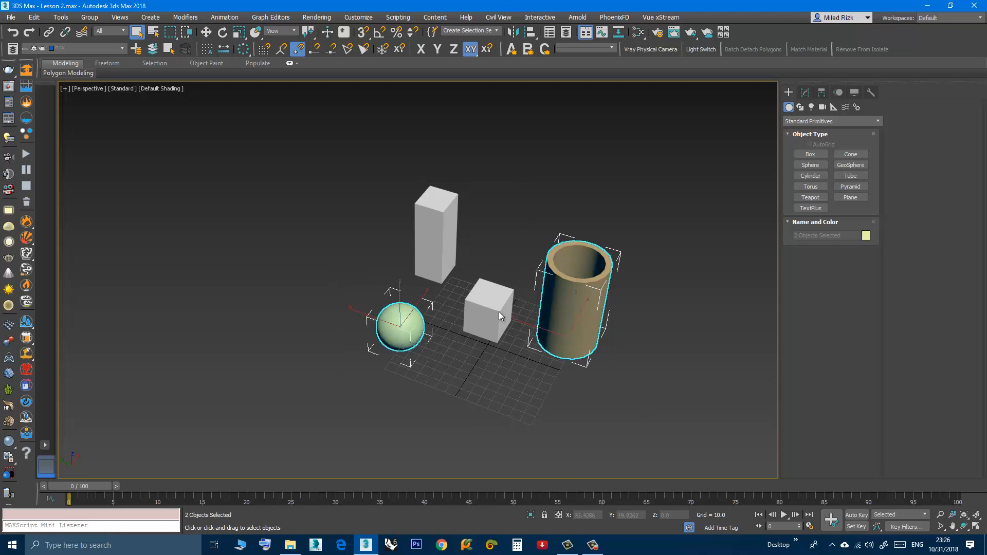
{"action": "left_click", "coordinate": [453, 279]}
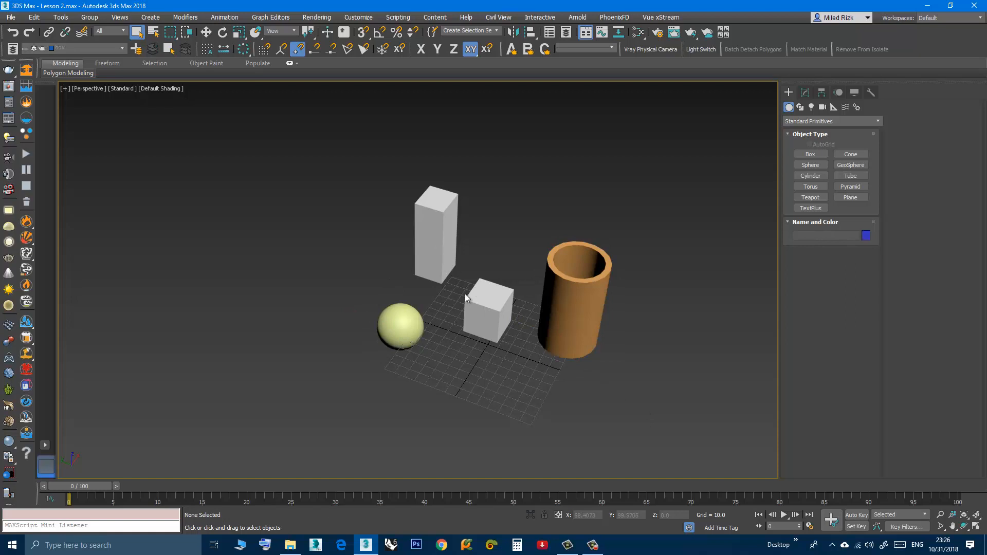
Unfreeze the box layer and test selecting the tall box and the small box individually.
{"action": "left_click", "coordinate": [90, 49]}
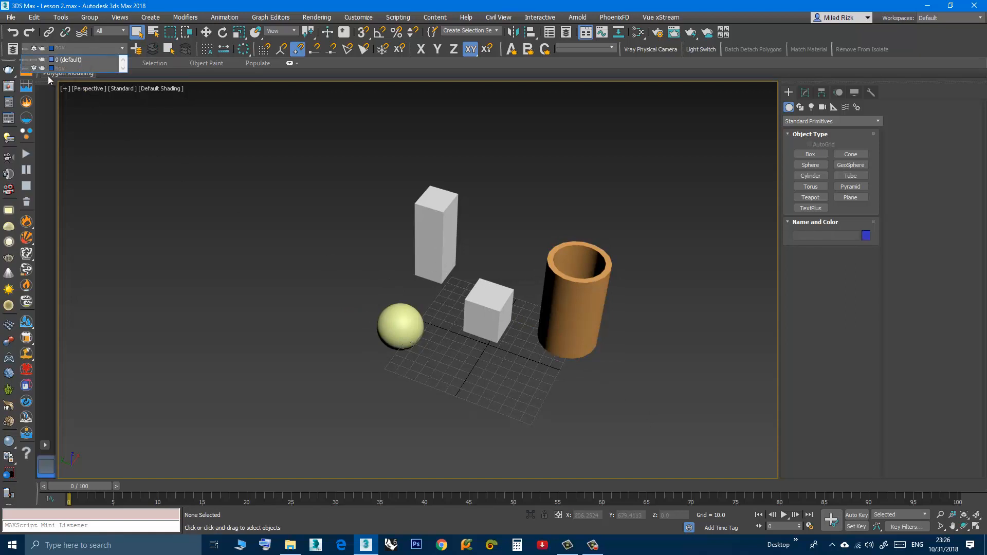
{"action": "left_click", "coordinate": [34, 68]}
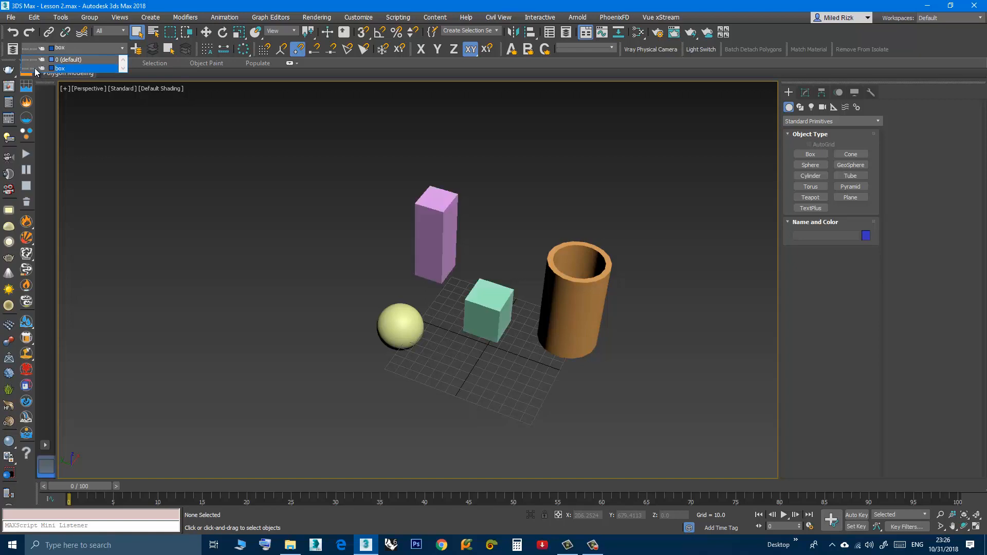
{"action": "left_click", "coordinate": [433, 223]}
{"action": "left_click", "coordinate": [451, 235]}
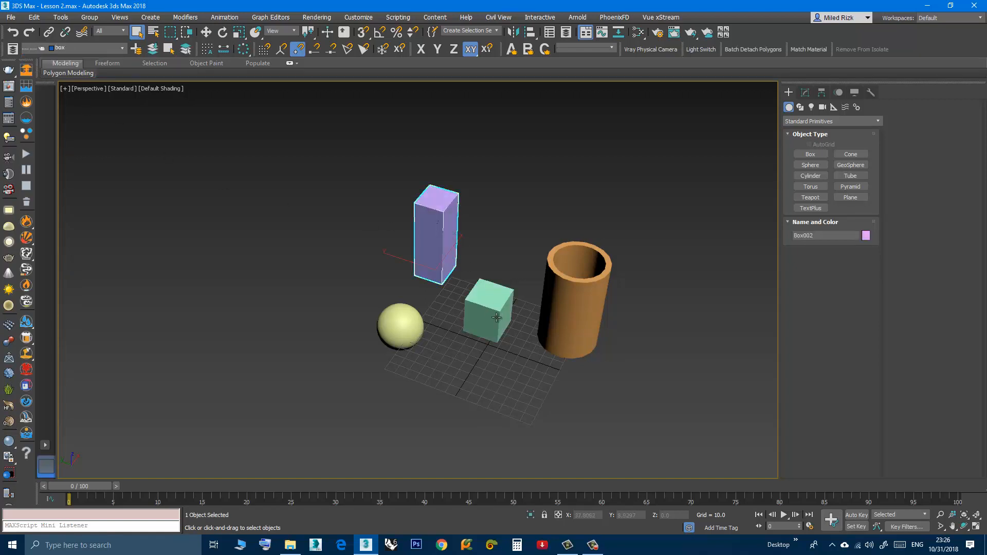
{"action": "left_click", "coordinate": [495, 316]}
{"action": "left_click", "coordinate": [353, 238]}
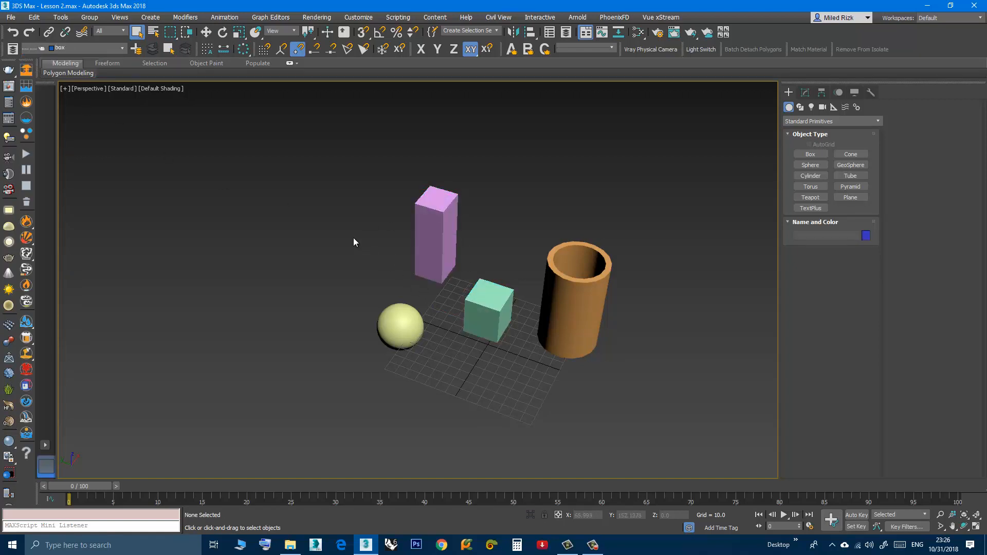
Hide the box layer and show it again.
{"action": "left_click", "coordinate": [91, 47]}
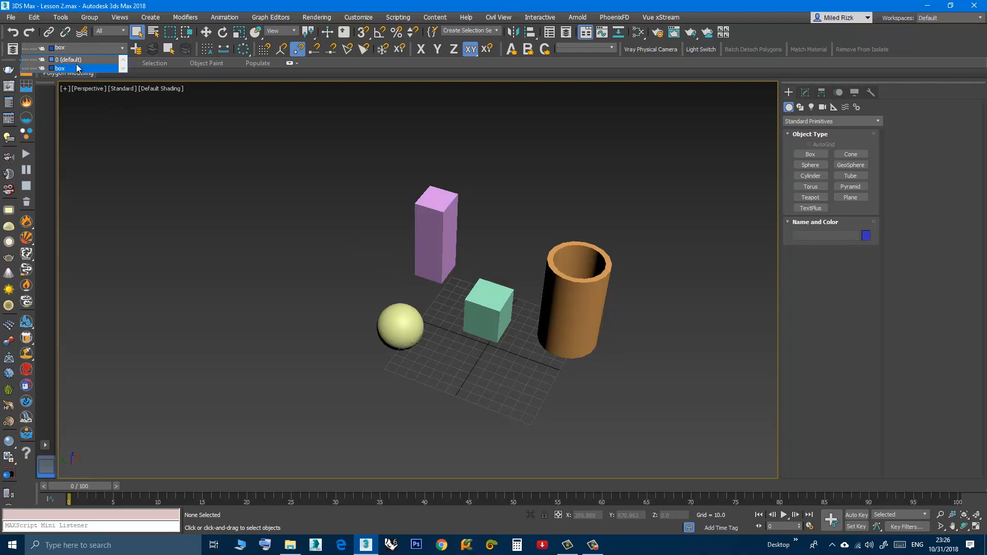
{"action": "left_click", "coordinate": [25, 69]}
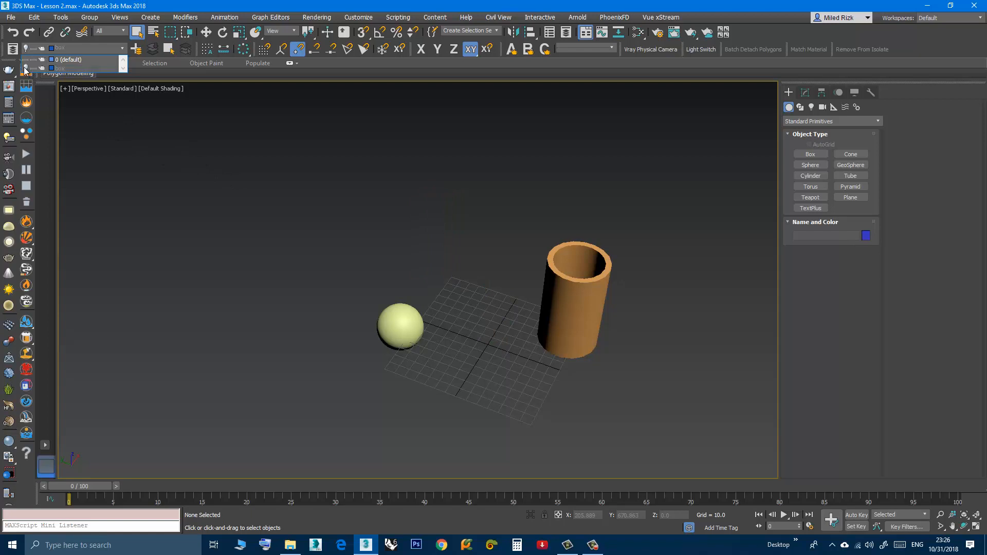
{"action": "left_click", "coordinate": [307, 227]}
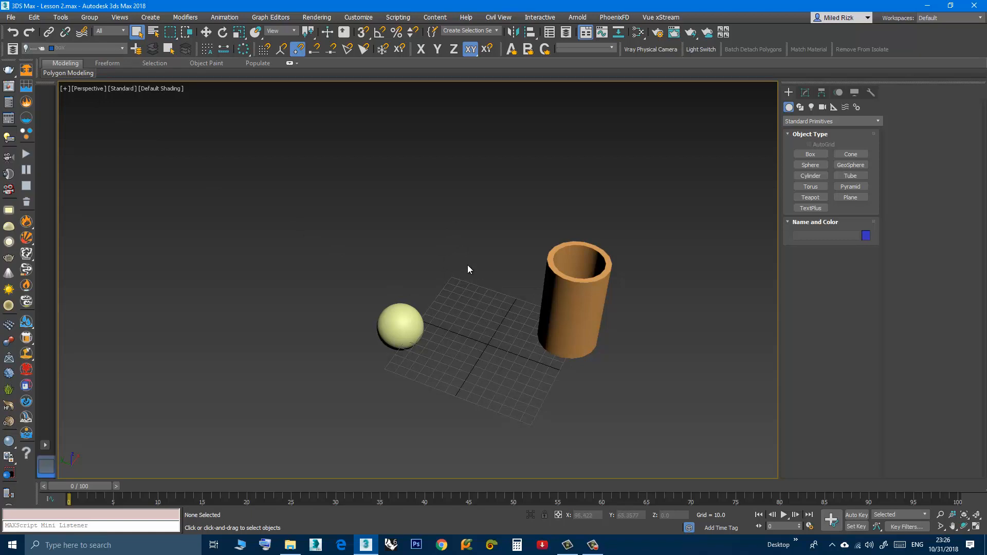
{"action": "left_click", "coordinate": [93, 48]}
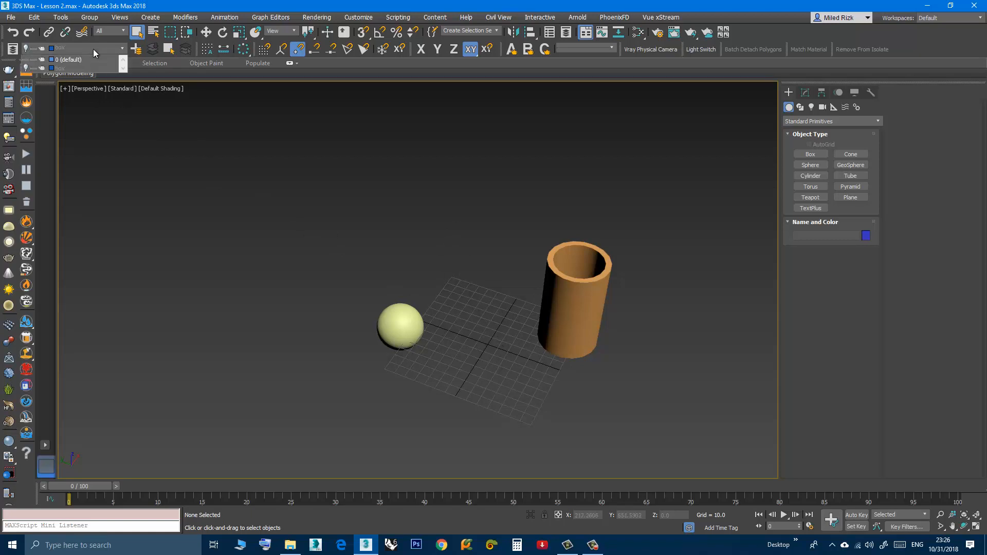
{"action": "left_click", "coordinate": [25, 68]}
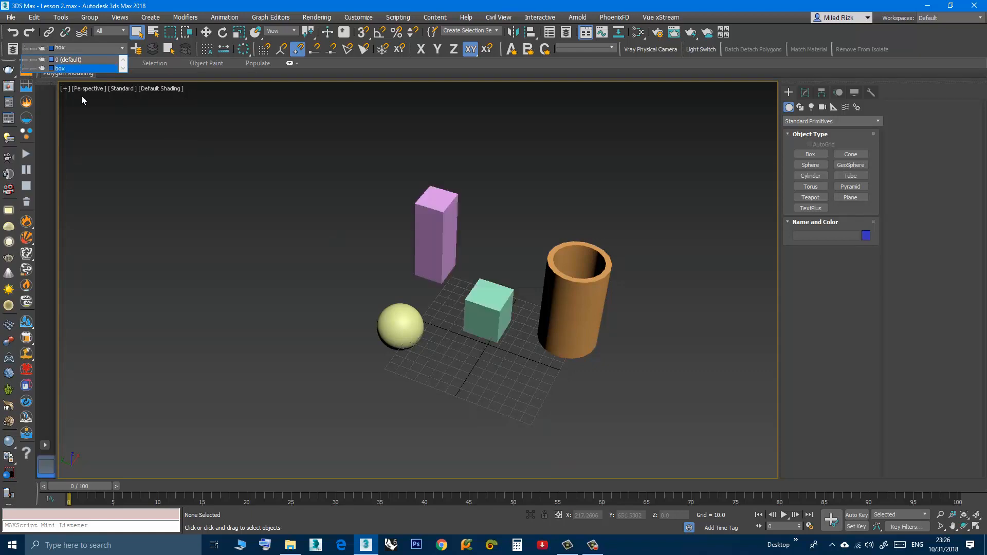
Hide the 0 (default) layer and turn its visibility back on.
{"action": "left_click", "coordinate": [31, 61]}
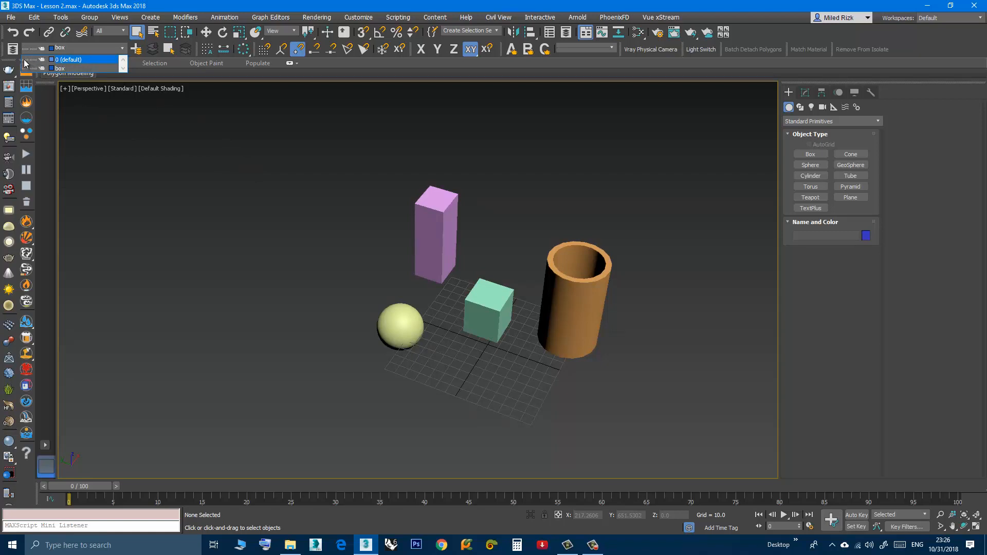
{"action": "left_click", "coordinate": [407, 345]}
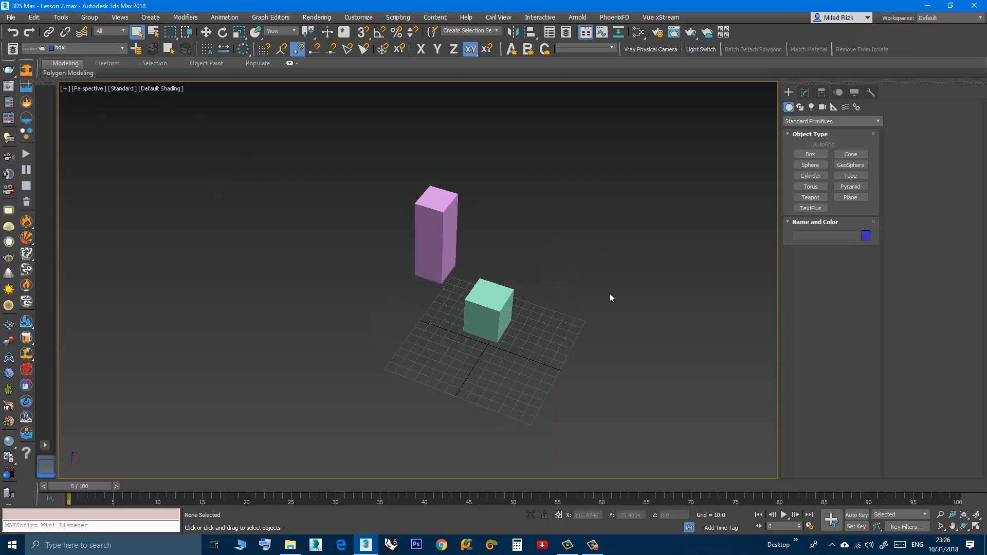
{"action": "left_click", "coordinate": [86, 48]}
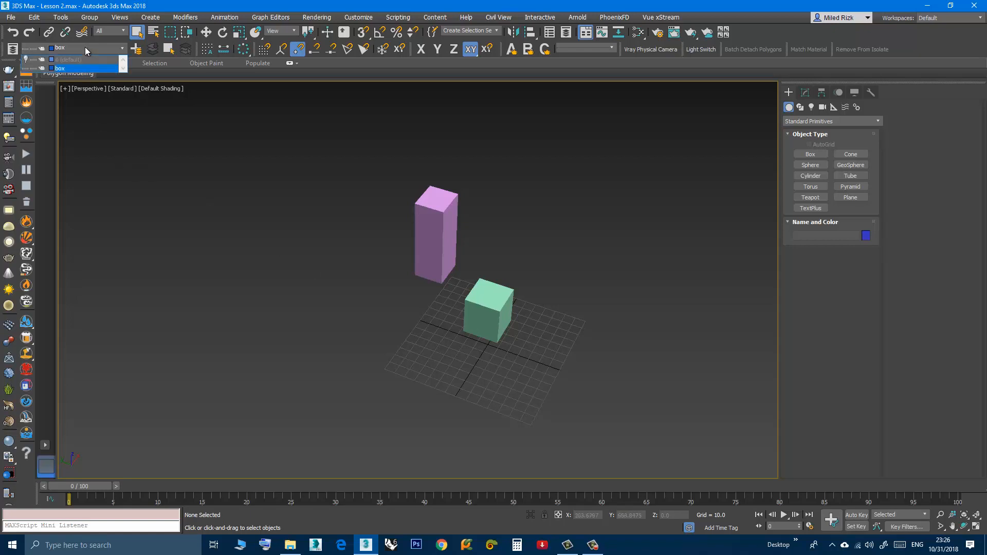
{"action": "left_click", "coordinate": [25, 60]}
{"action": "left_click", "coordinate": [240, 251]}
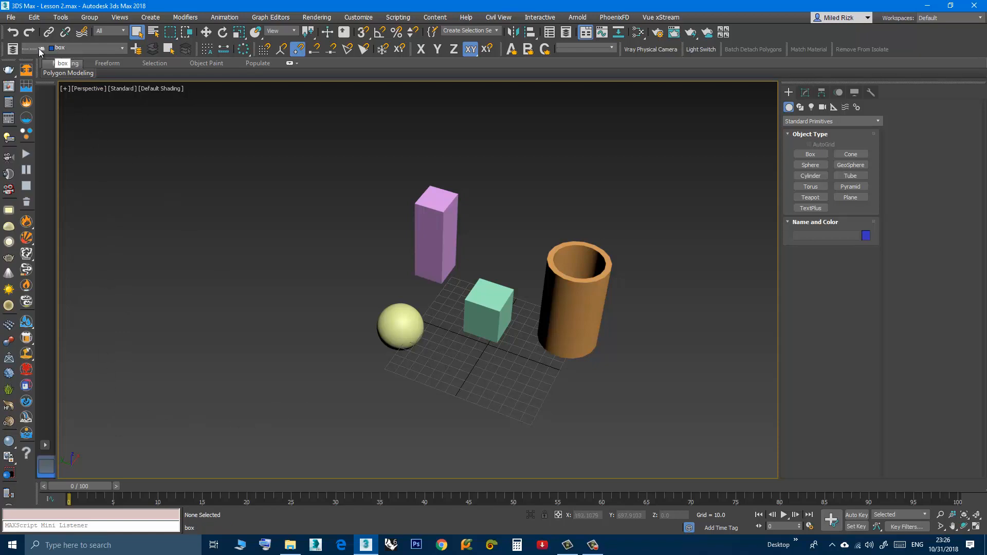
Make the sphere's layer, 0 (default), the current layer and deselect the sphere.
{"action": "left_click", "coordinate": [399, 326]}
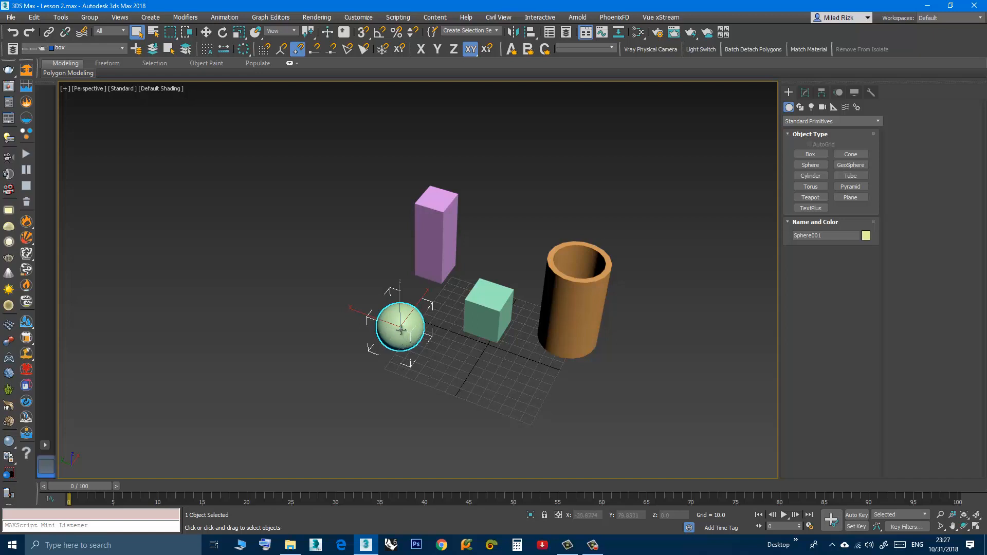
{"action": "left_click", "coordinate": [188, 52]}
{"action": "left_click", "coordinate": [370, 345]}
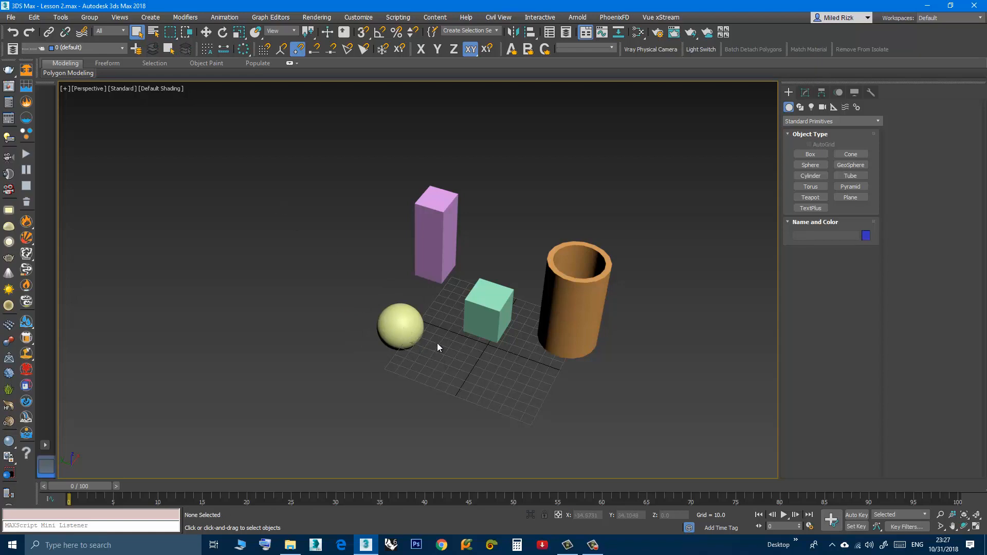
Clear the sphere selection and select all objects on the current layer, 0 (default).
{"action": "left_click", "coordinate": [397, 323]}
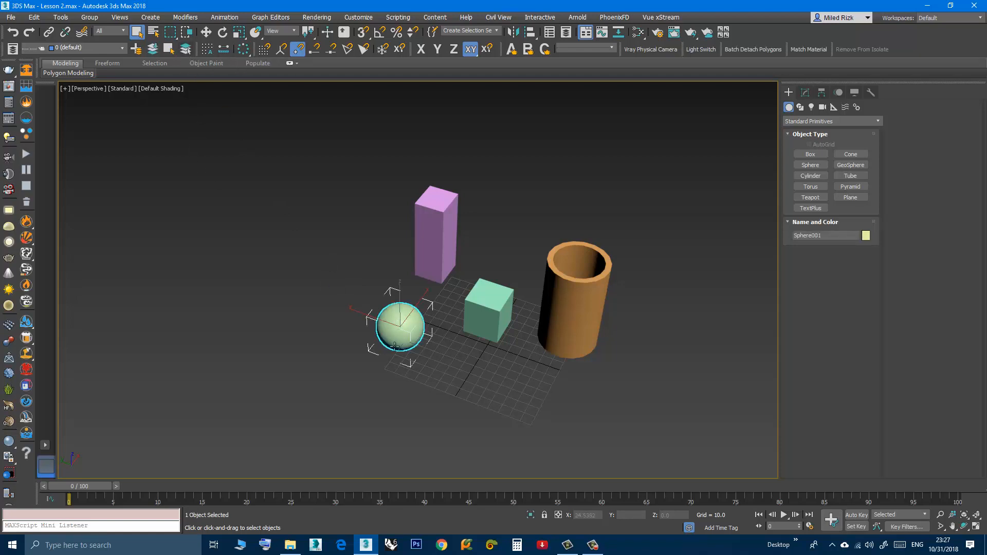
{"action": "left_click", "coordinate": [233, 266]}
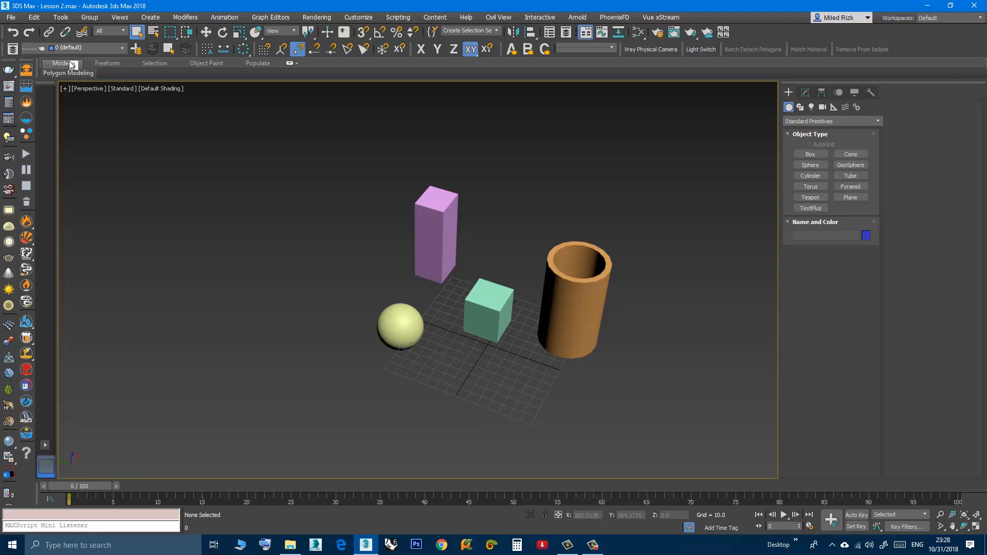
{"action": "left_click", "coordinate": [169, 48]}
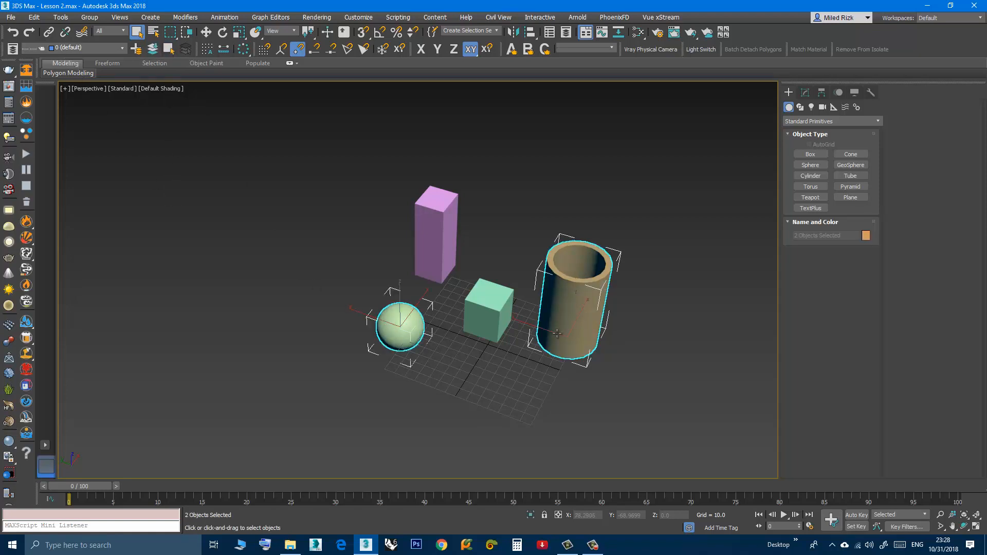
Make box the current layer, select all objects on it, and clear the selection.
{"action": "left_click", "coordinate": [77, 48]}
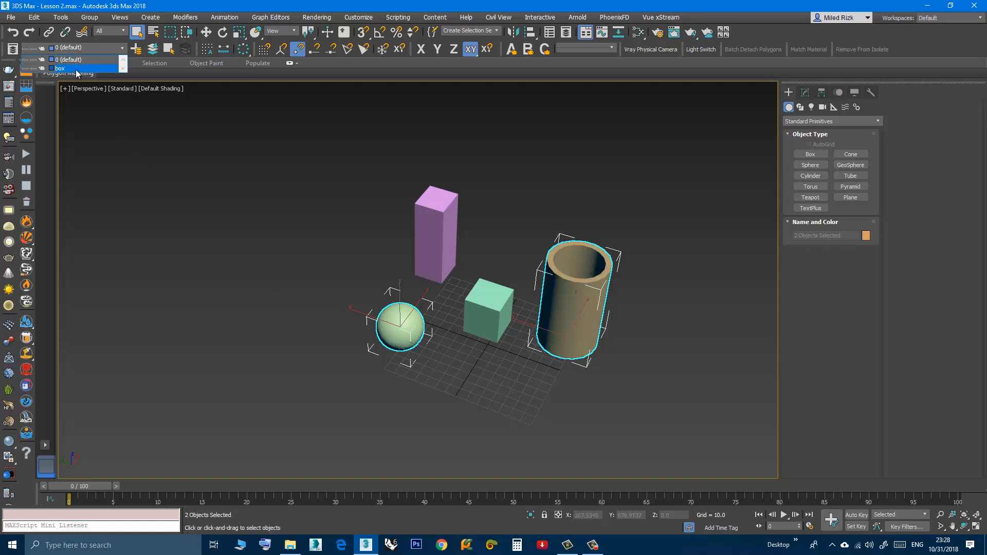
{"action": "left_click", "coordinate": [76, 71]}
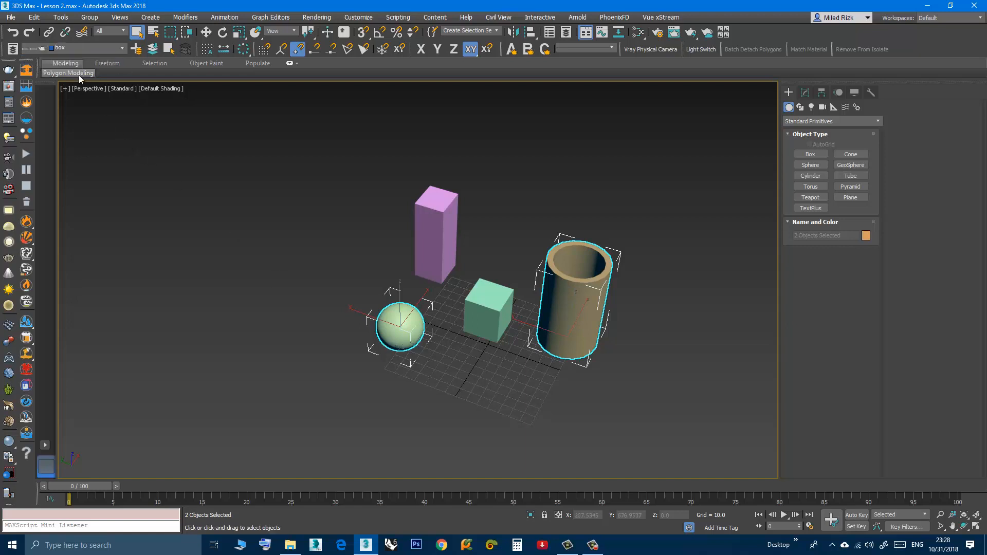
{"action": "left_click", "coordinate": [169, 49]}
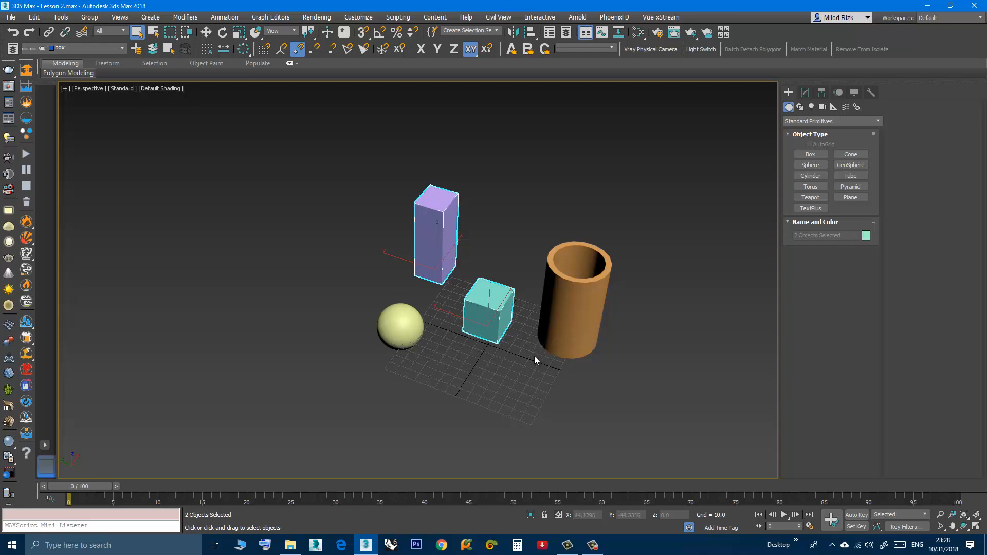
{"action": "left_click", "coordinate": [483, 378]}
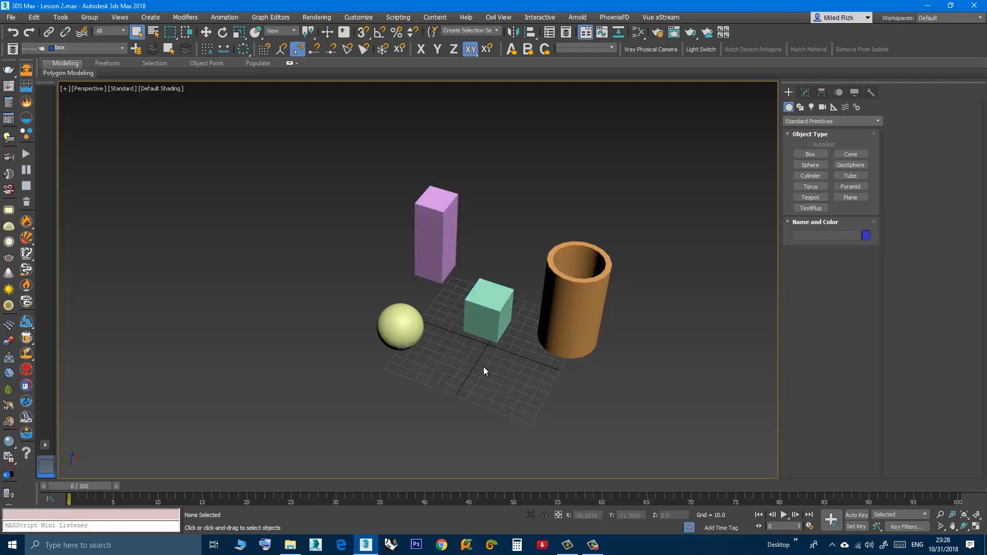
Select the sphere together with the small green box and clear the selection.
{"action": "left_click", "coordinate": [492, 305]}
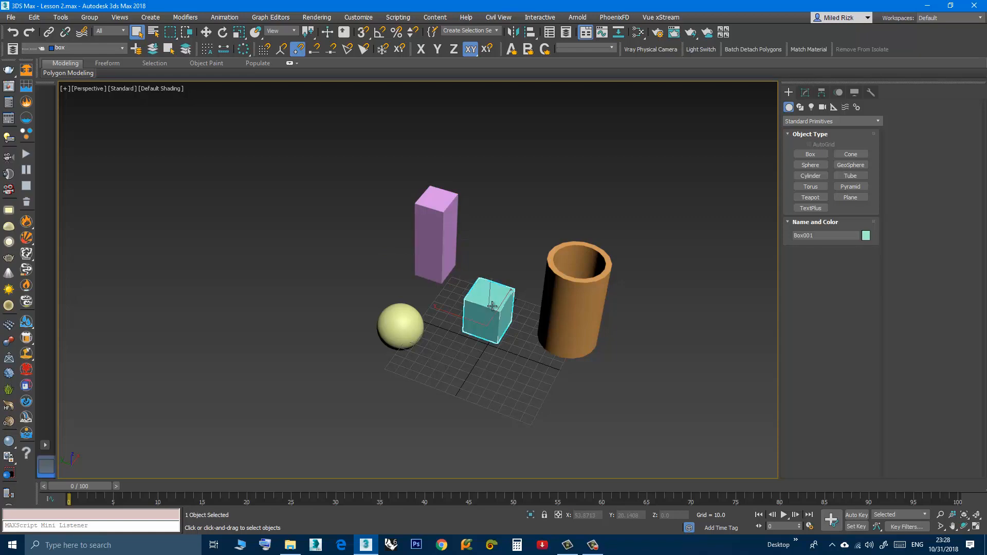
{"action": "left_click", "coordinate": [397, 323]}
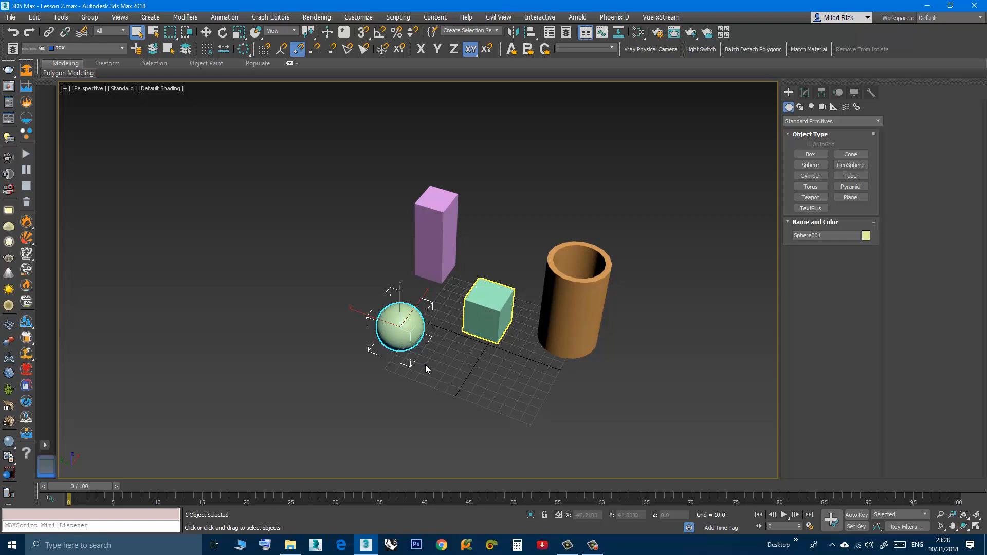
{"action": "left_click", "coordinate": [484, 315], "text": "ctrl"}
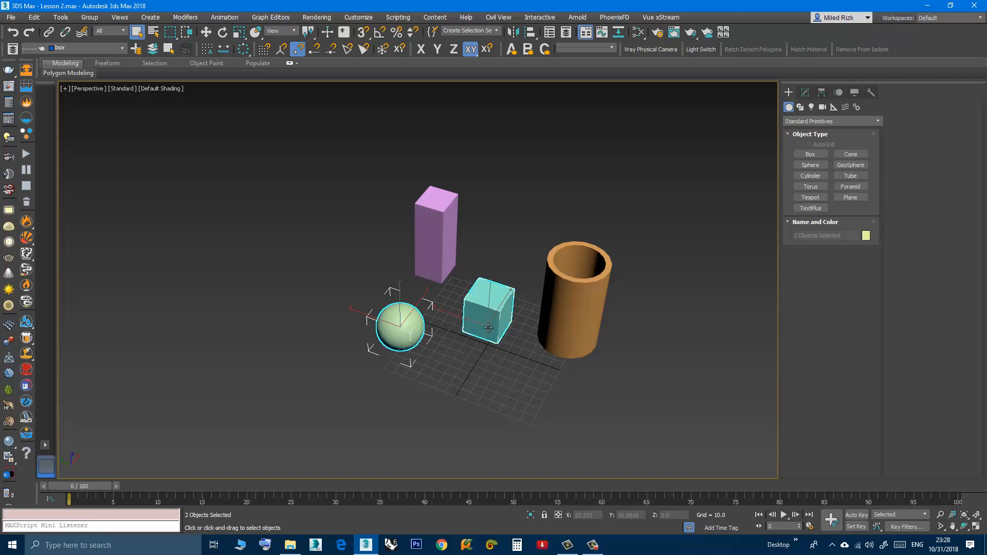
{"action": "left_click", "coordinate": [462, 387]}
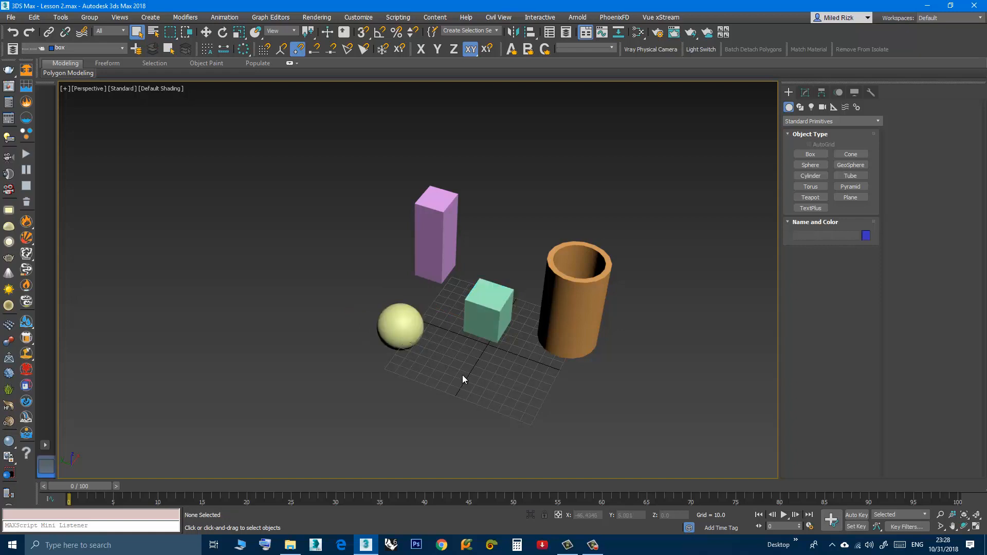
{"action": "middle_click_drag", "start_coordinate": [449, 370], "coordinate": [383, 357]}
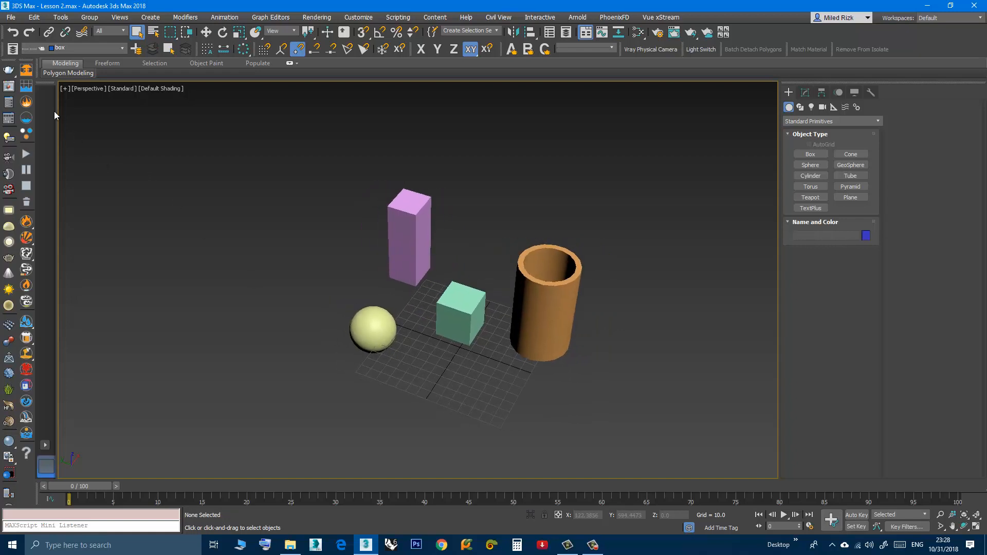
Open the Layer Explorer and examine which objects the box and 0 (default) layers contain.
{"action": "left_click", "coordinate": [14, 50]}
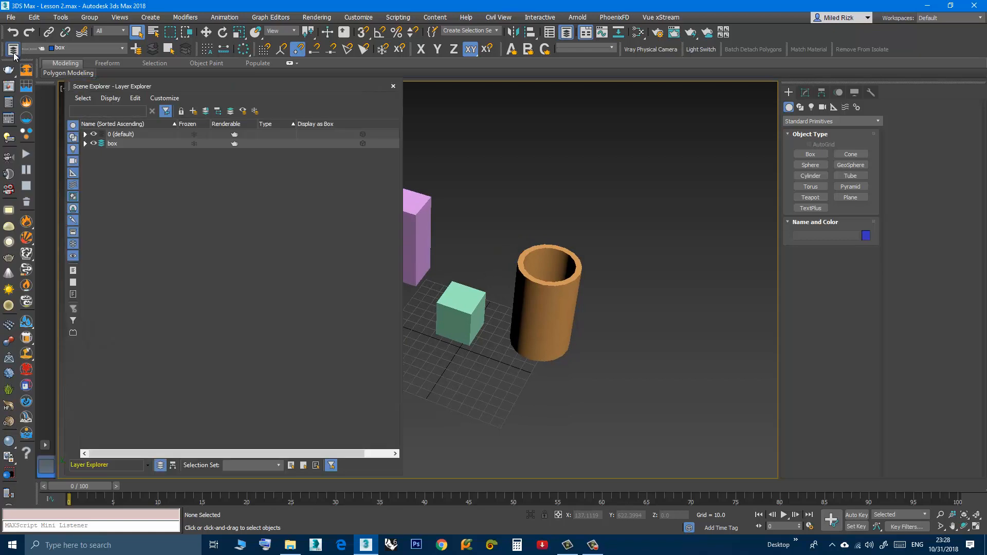
{"action": "left_click", "coordinate": [85, 144]}
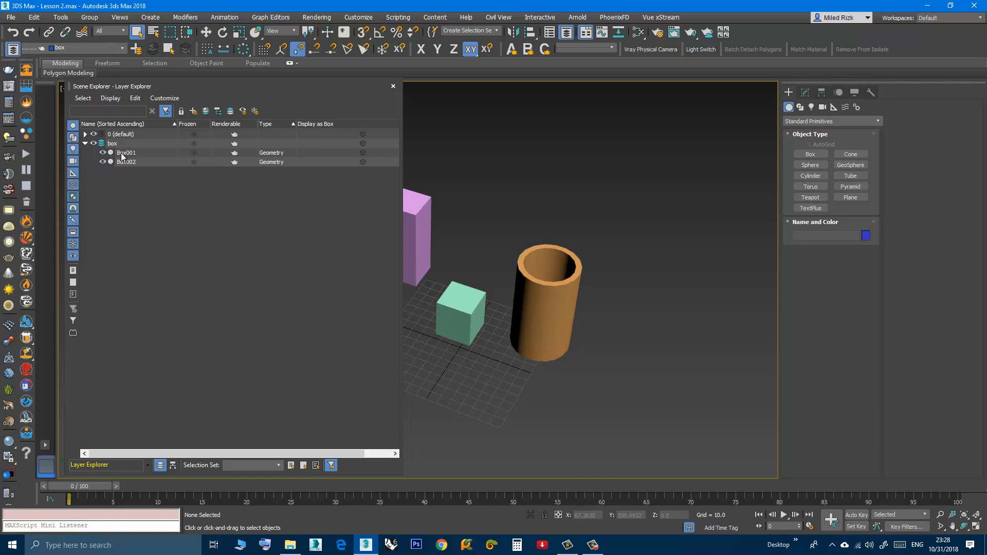
{"action": "left_click", "coordinate": [85, 134]}
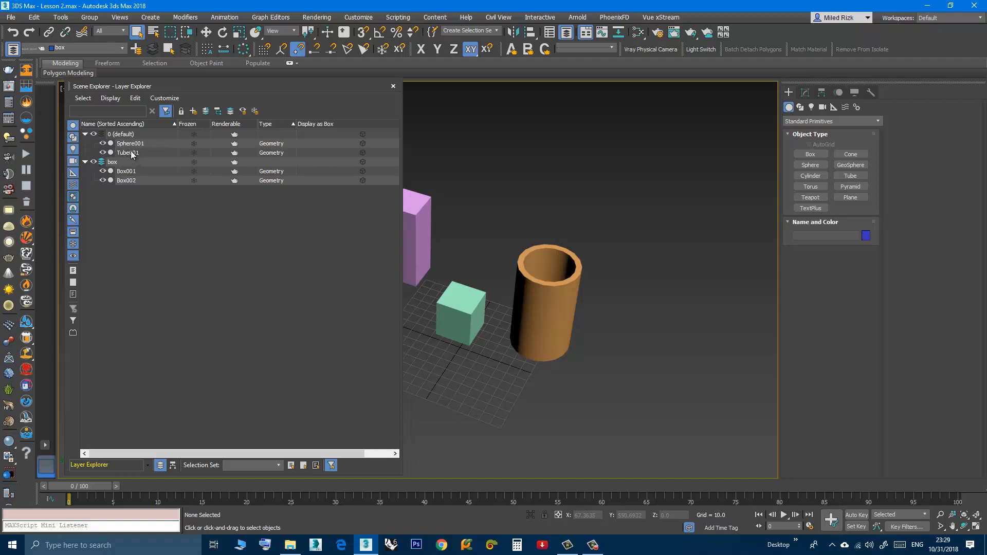
{"action": "left_click", "coordinate": [86, 133]}
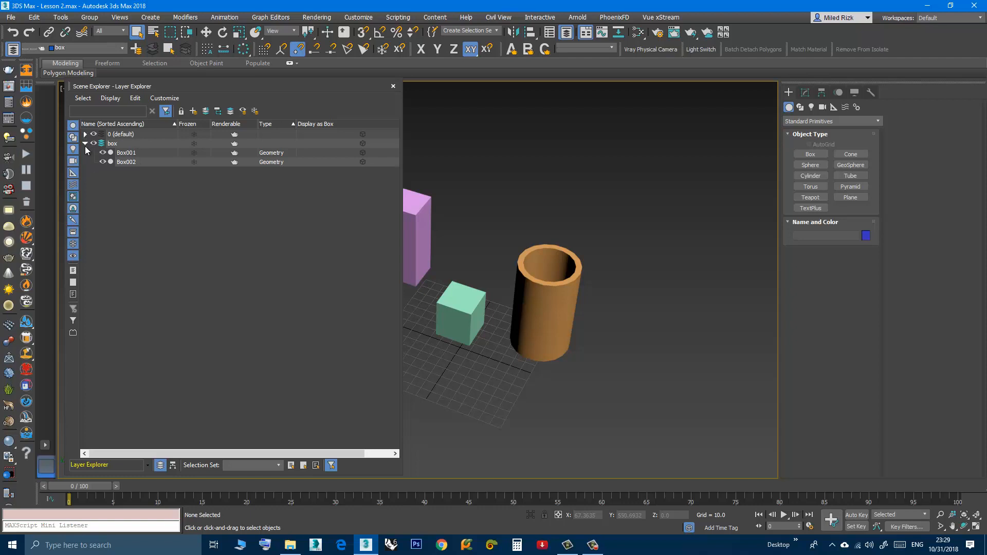
{"action": "left_click", "coordinate": [85, 143]}
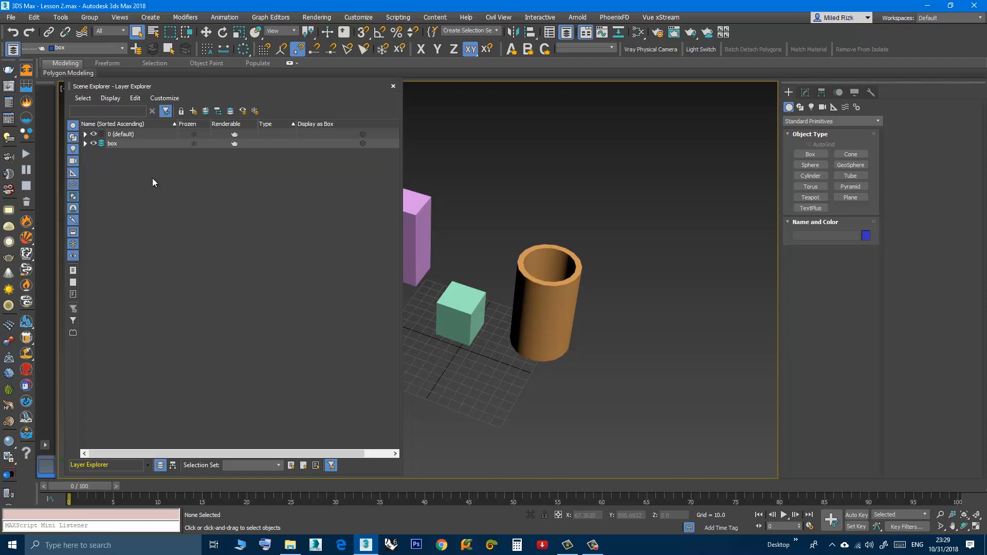
Create a new layer named "tube" in the Layer Explorer and close the explorer.
{"action": "left_click", "coordinate": [194, 112]}
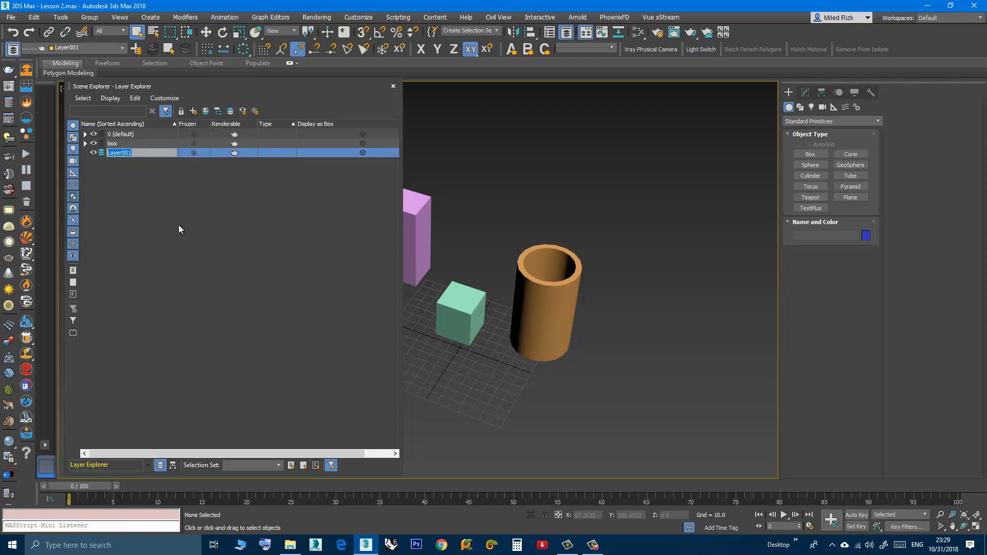
{"action": "type", "text": "tube"}
{"action": "left_click", "coordinate": [181, 229]}
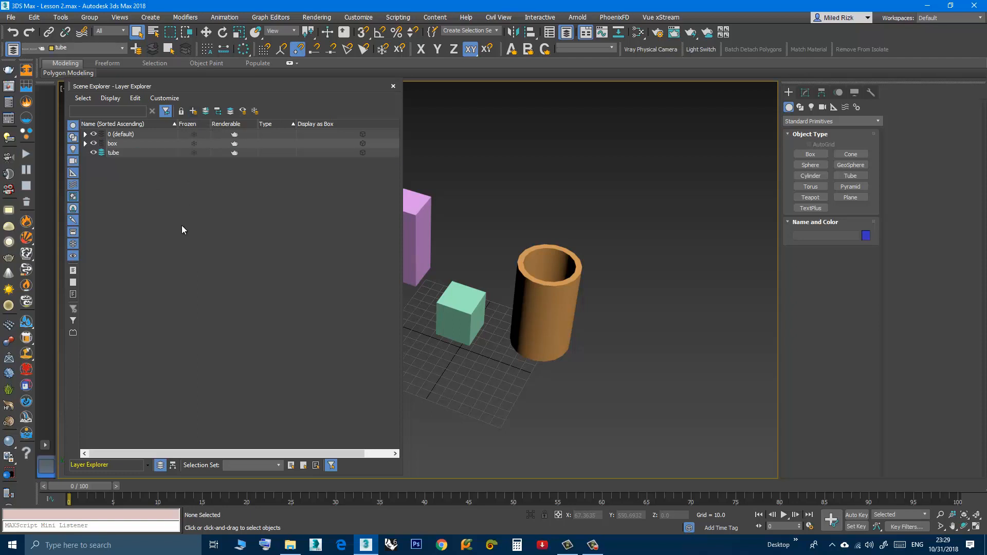
{"action": "left_click", "coordinate": [392, 88]}
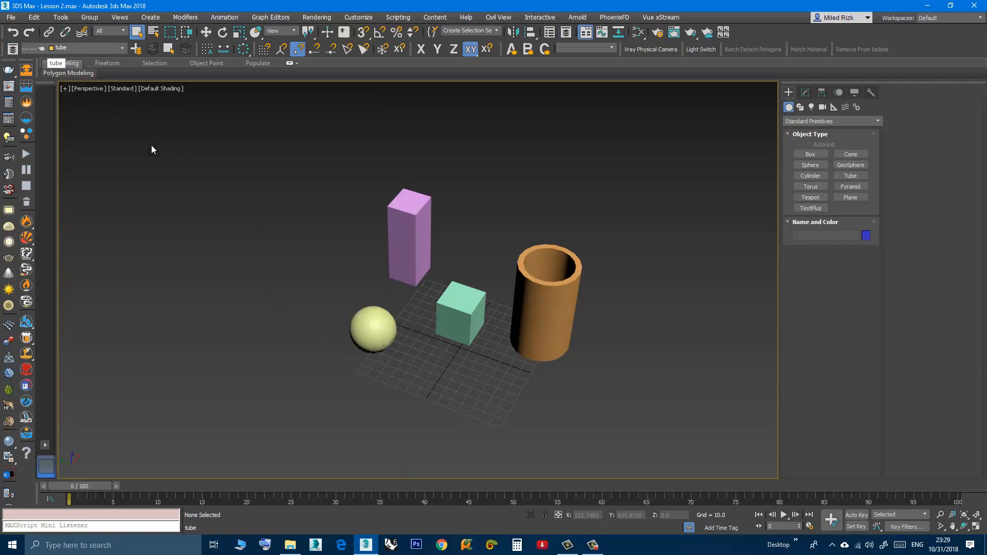
Add the tube object to the current layer, tube, and deselect it.
{"action": "left_click", "coordinate": [548, 317]}
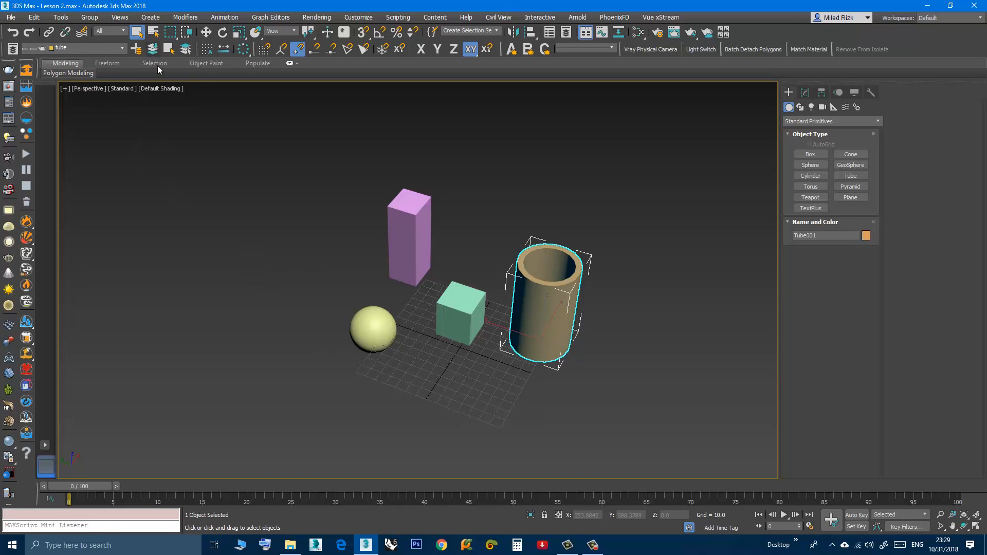
{"action": "left_click", "coordinate": [261, 224]}
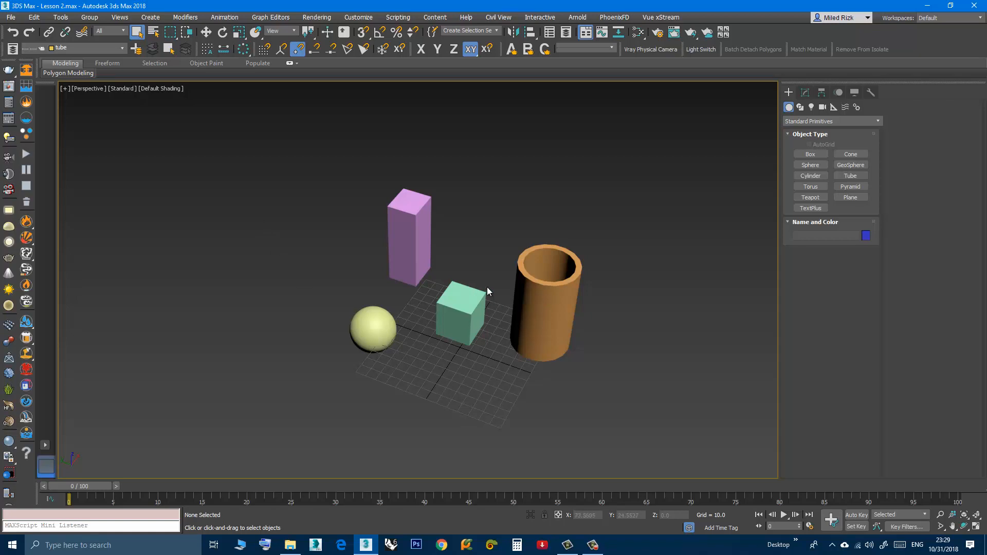
Turn the tube layer's visibility off and back on.
{"action": "left_click", "coordinate": [104, 49]}
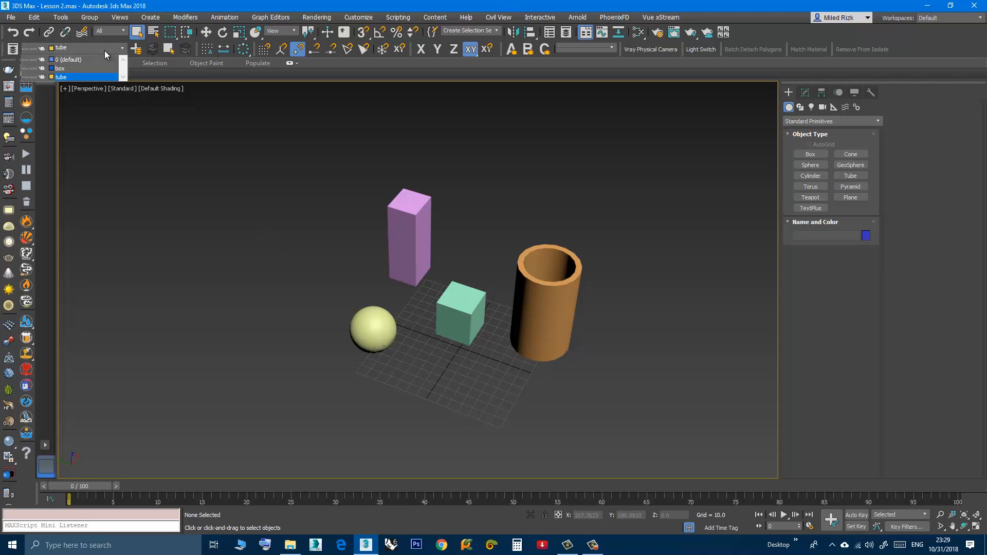
{"action": "left_click", "coordinate": [25, 77]}
{"action": "left_click", "coordinate": [25, 77]}
{"action": "left_click", "coordinate": [31, 79]}
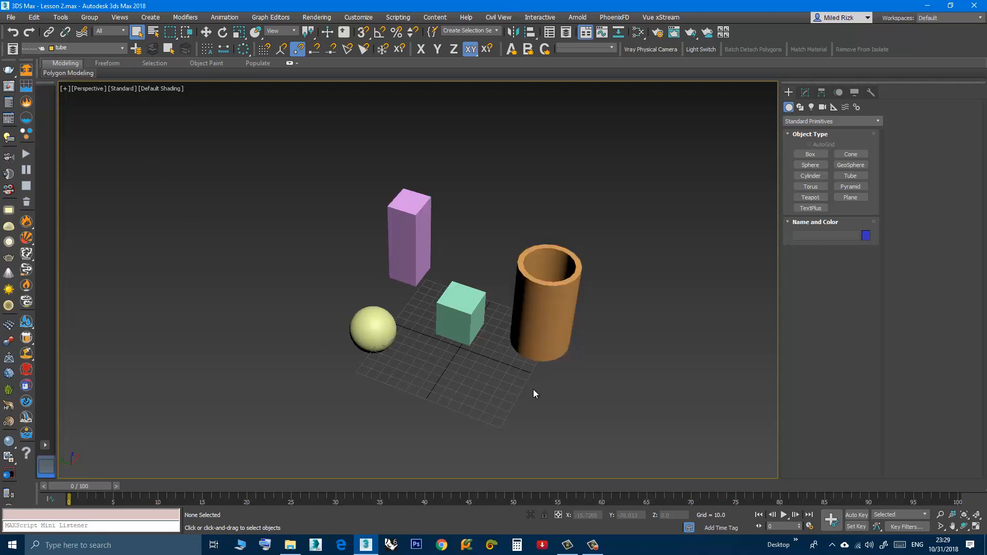
Freeze the tube and the small green box together, and unfreeze all objects.
{"action": "left_click", "coordinate": [550, 300]}
{"action": "right_click", "coordinate": [550, 300]}
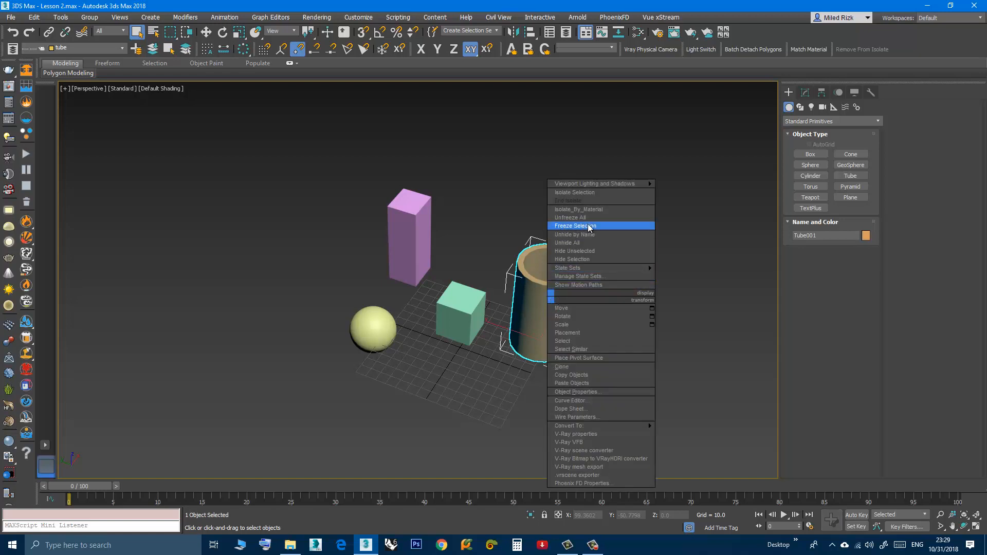
{"action": "right_click", "coordinate": [603, 390]}
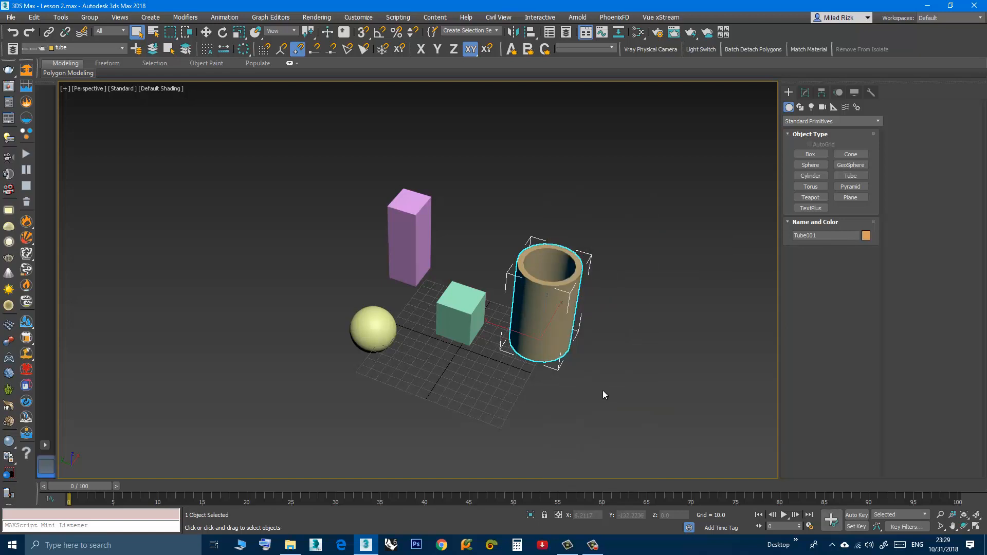
{"action": "left_click", "coordinate": [462, 309], "text": "ctrl"}
{"action": "right_click", "coordinate": [543, 276]}
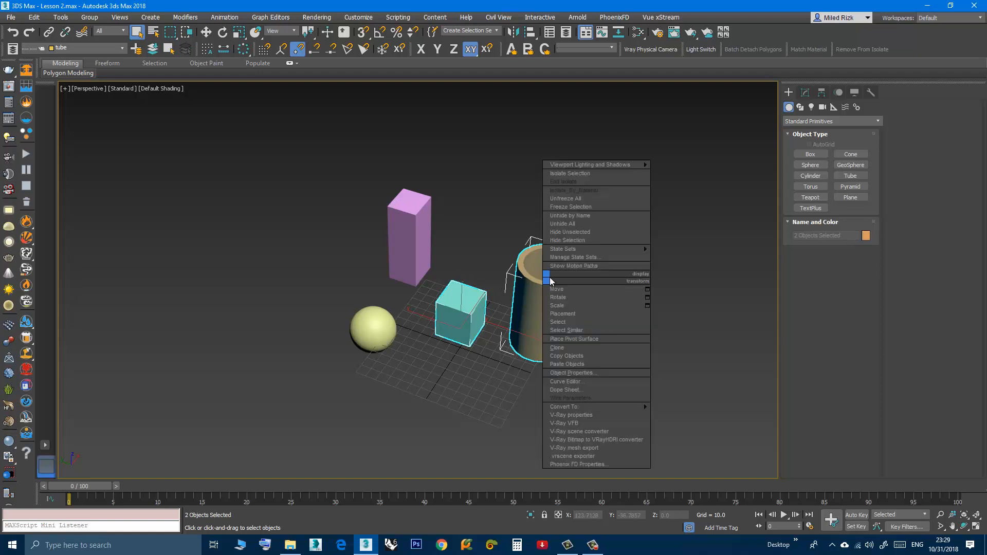
{"action": "left_click", "coordinate": [566, 216]}
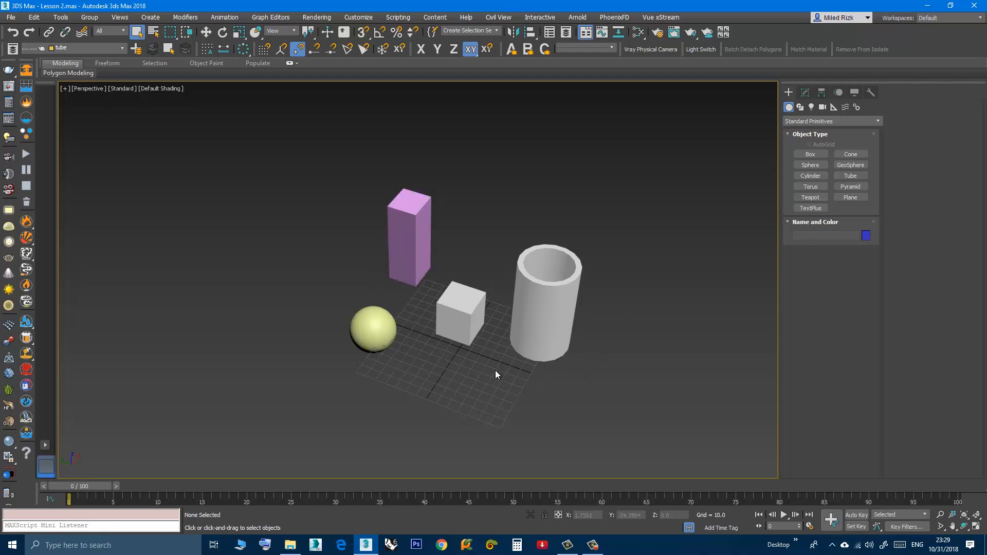
{"action": "right_click", "coordinate": [535, 305]}
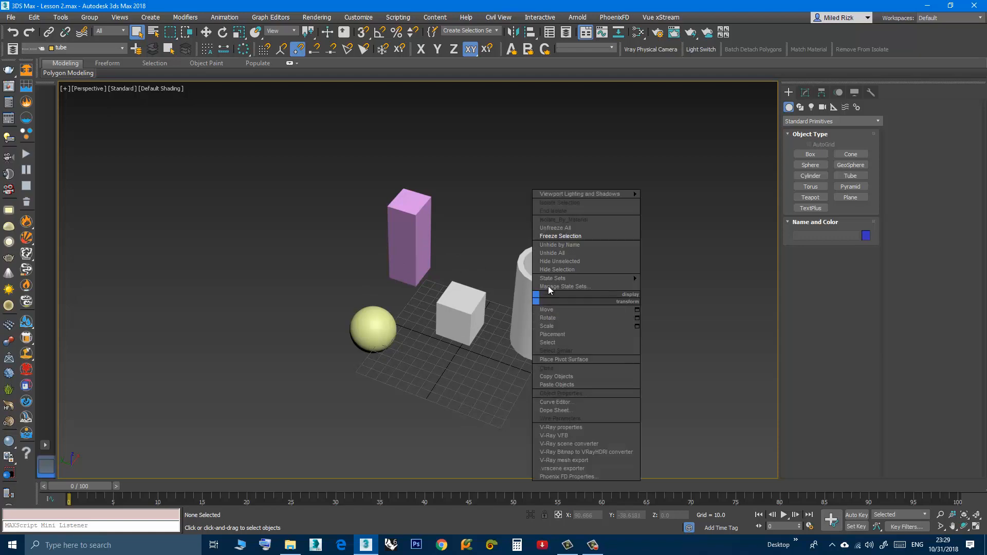
{"action": "left_click", "coordinate": [543, 229]}
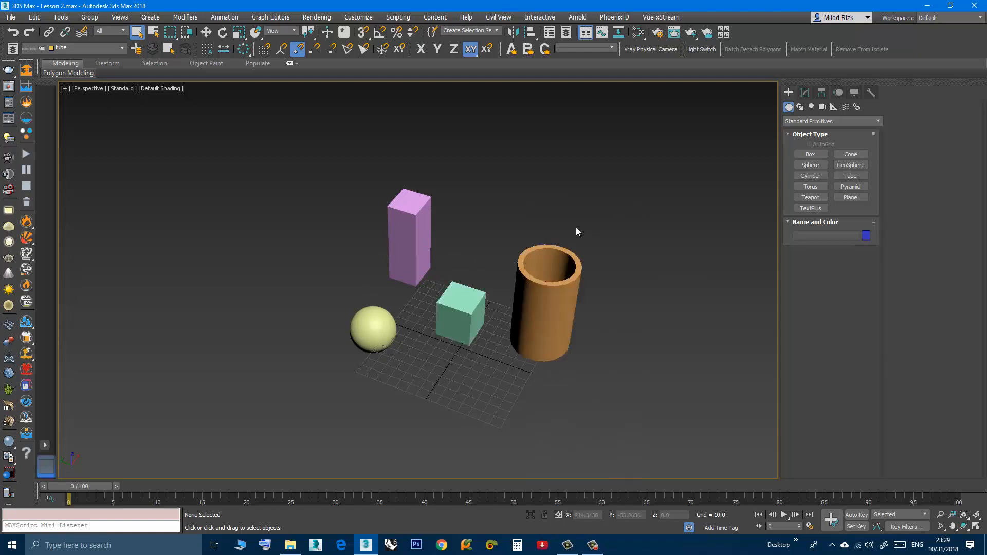
Check the scene's layers in the Layer Explorer and close it.
{"action": "middle_click_drag", "start_coordinate": [481, 258], "coordinate": [434, 260]}
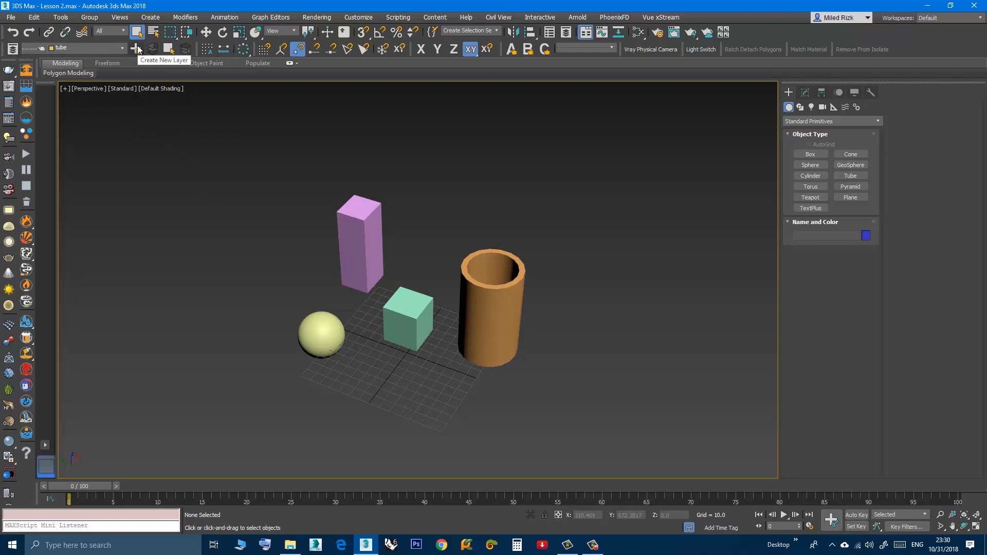
{"action": "left_click", "coordinate": [12, 47]}
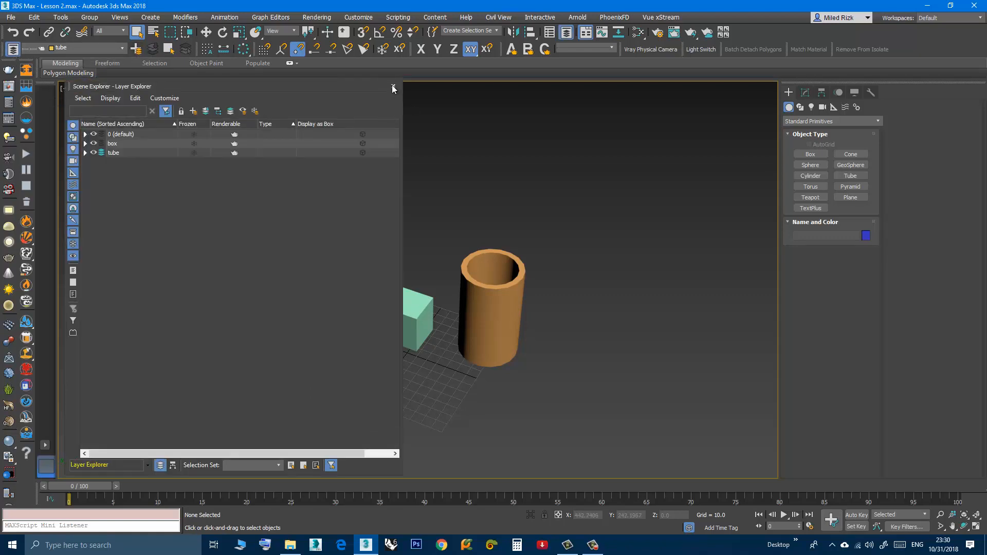
{"action": "left_click", "coordinate": [392, 86]}
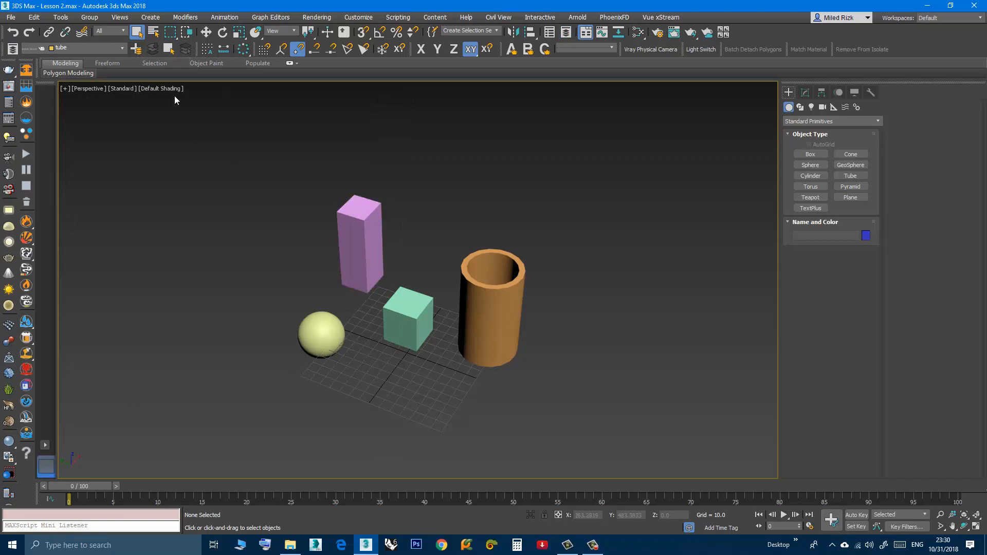
Create a new layer named "sphere" with Move Selection to New Layer enabled, moving the selected sphere onto it.
{"action": "left_click", "coordinate": [136, 50]}
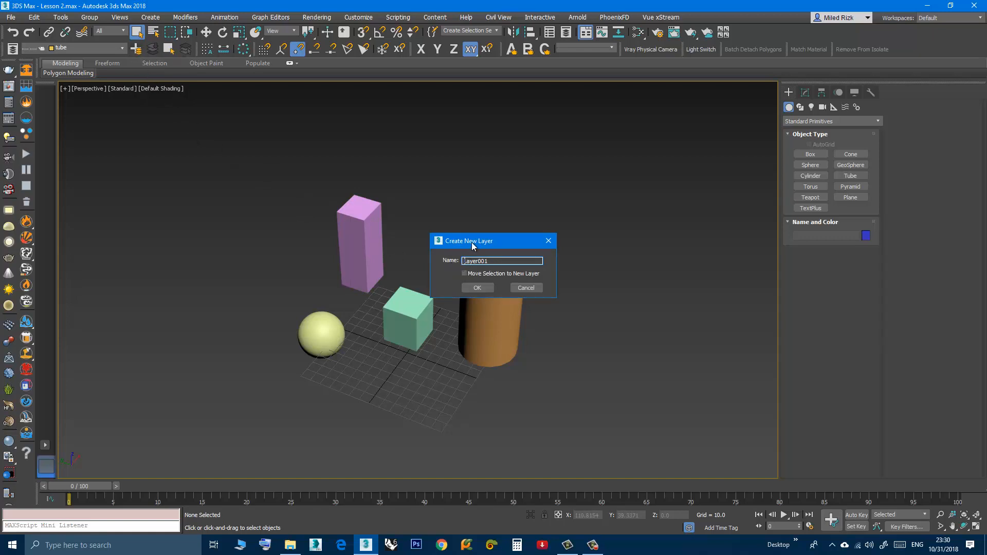
{"action": "left_click_drag", "start_coordinate": [485, 238], "coordinate": [483, 199]}
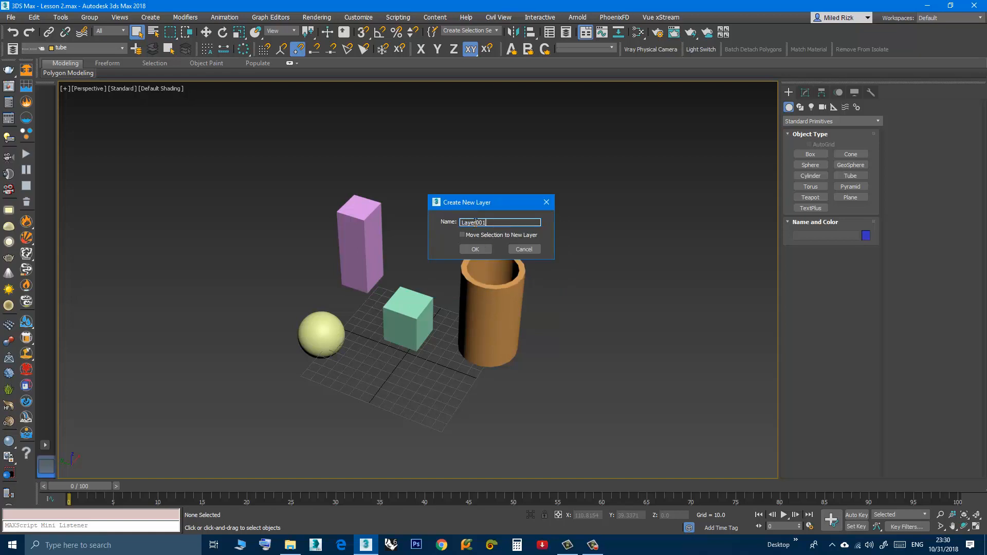
{"action": "double_click", "coordinate": [476, 222]}
{"action": "type", "text": "sphere"}
{"action": "key", "text": "Tab"}
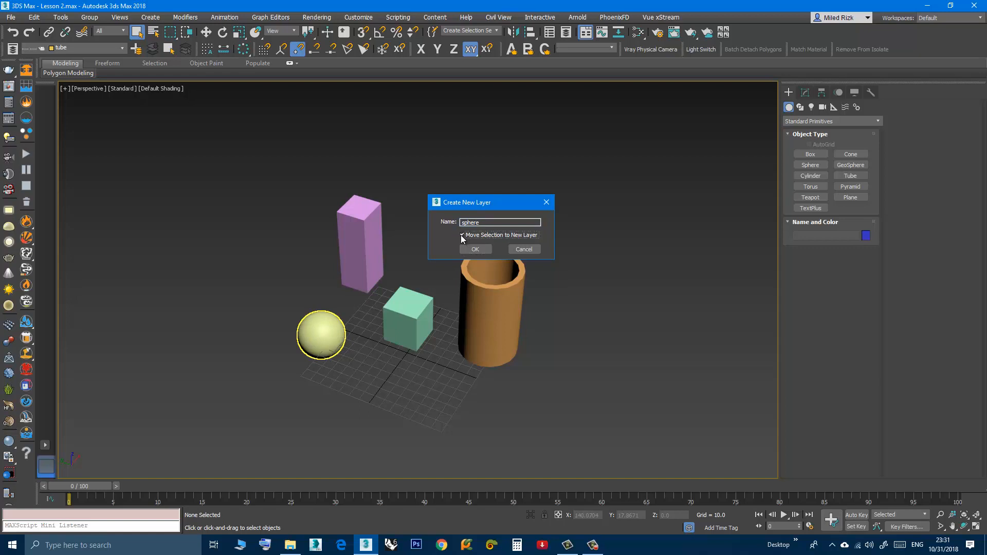
{"action": "left_click", "coordinate": [322, 335]}
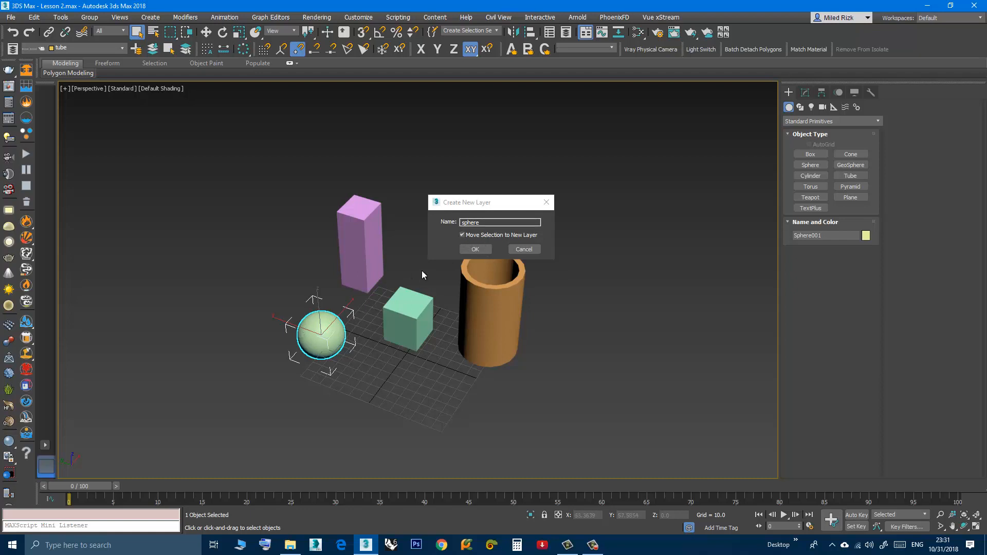
{"action": "left_click", "coordinate": [476, 249]}
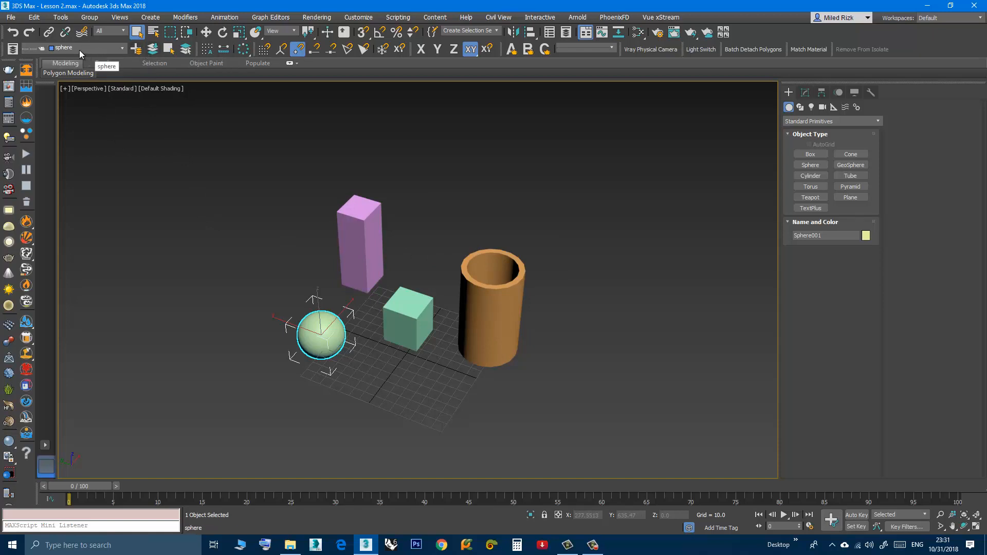
Turn the sphere layer's visibility off and back on with nothing selected.
{"action": "left_click", "coordinate": [253, 280]}
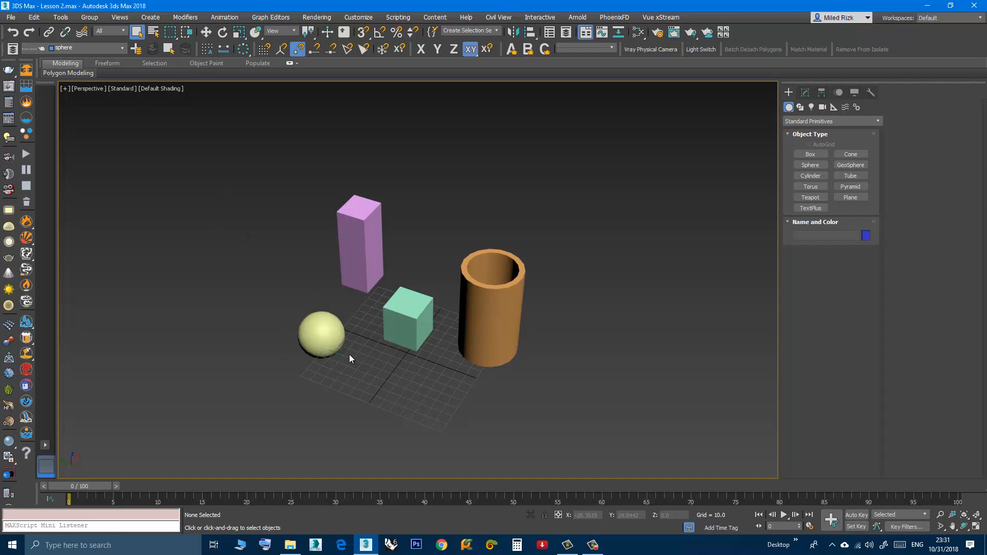
{"action": "left_click", "coordinate": [91, 47]}
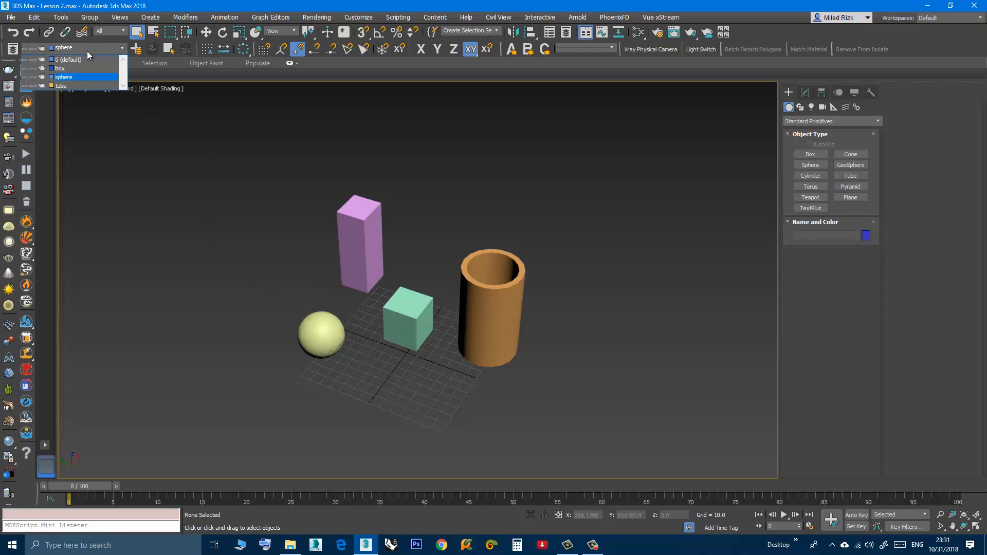
{"action": "left_click", "coordinate": [26, 77]}
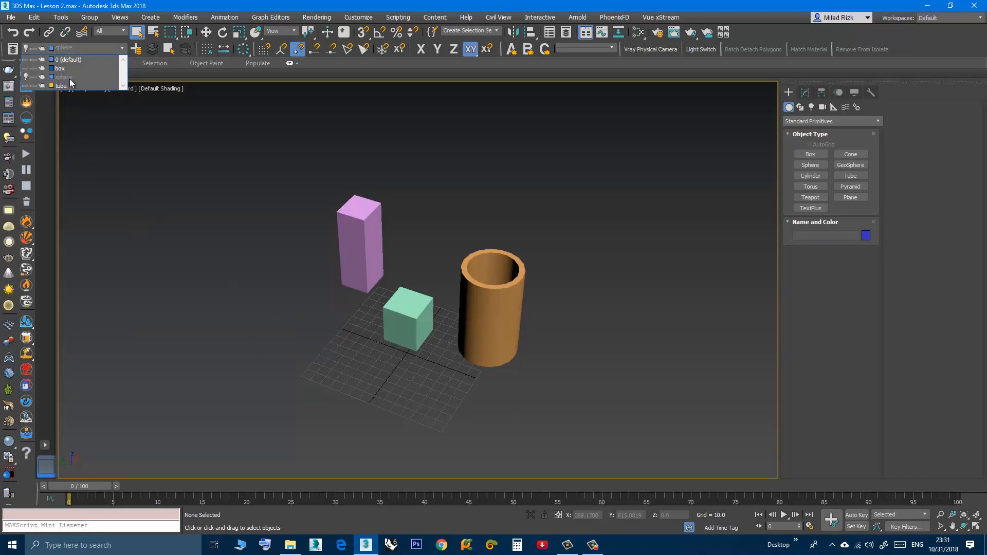
{"action": "left_click", "coordinate": [26, 77]}
{"action": "left_click", "coordinate": [206, 248]}
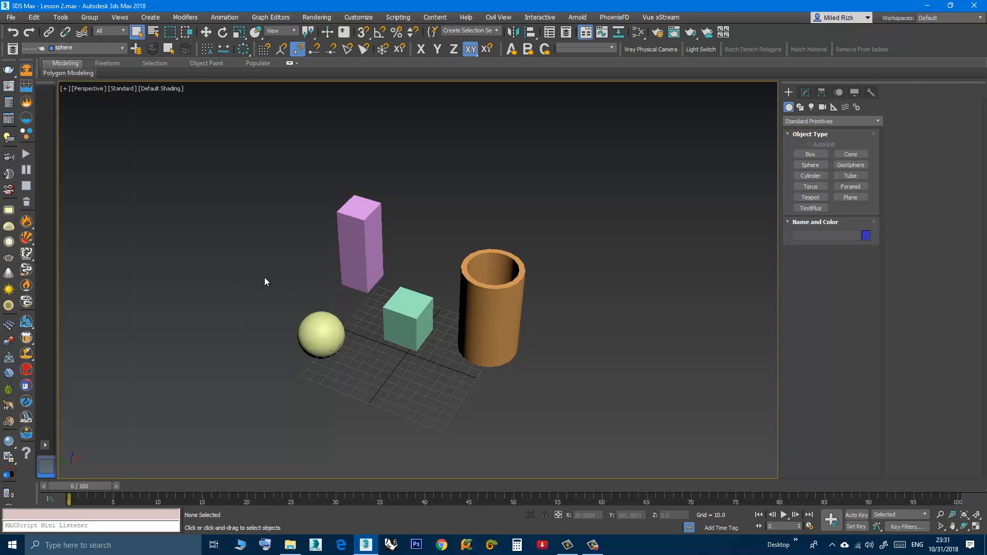
{"action": "middle_click_drag", "start_coordinate": [265, 282], "coordinate": [314, 295]}
{"action": "scroll", "coordinate": [263, 274], "scroll_direction": "down", "scroll_amount": 3}
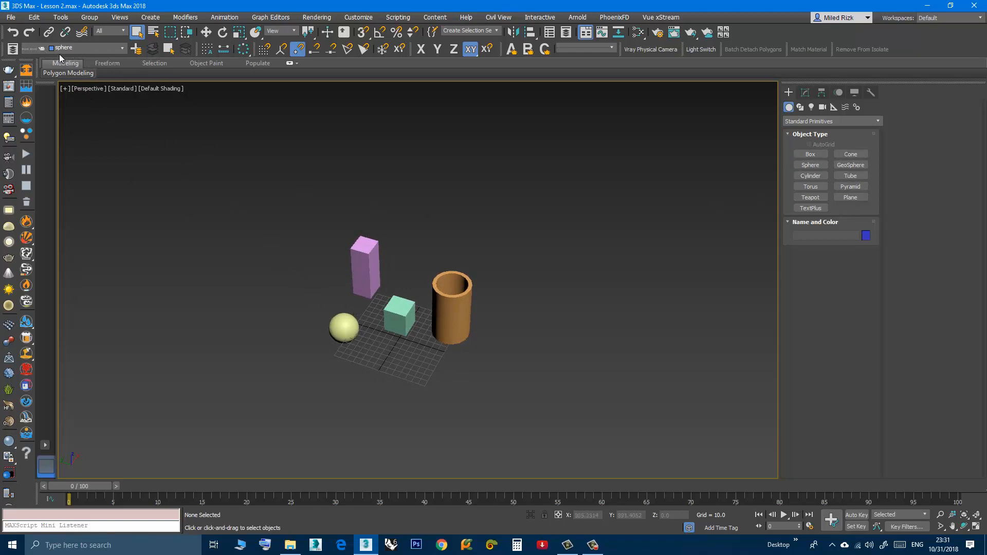
{"action": "mouse_move", "coordinate": [357, 304]}
{"action": "middle_mouse_down"}
{"action": "mouse_move", "coordinate": [360, 315]}
{"action": "mouse_move", "coordinate": [383, 319]}
{"action": "mouse_move", "coordinate": [362, 321]}
{"action": "middle_mouse_up"}
{"action": "left_click", "coordinate": [76, 47]}
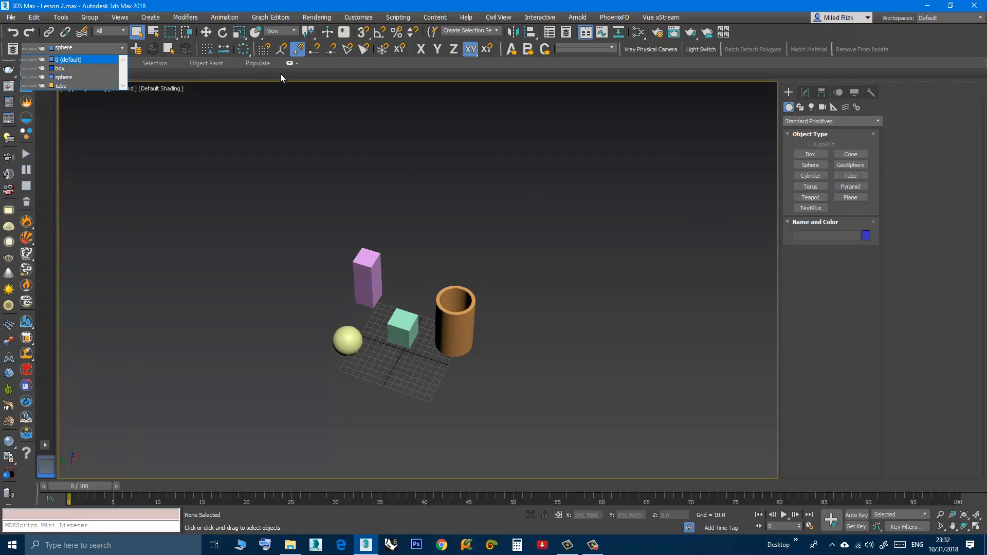
{"action": "left_click", "coordinate": [280, 5]}
{"action": "mouse_move", "coordinate": [381, 303]}
{"action": "middle_mouse_down"}
{"action": "mouse_move", "coordinate": [380, 286]}
{"action": "mouse_move", "coordinate": [365, 283]}
{"action": "mouse_move", "coordinate": [389, 307]}
{"action": "middle_mouse_up"}
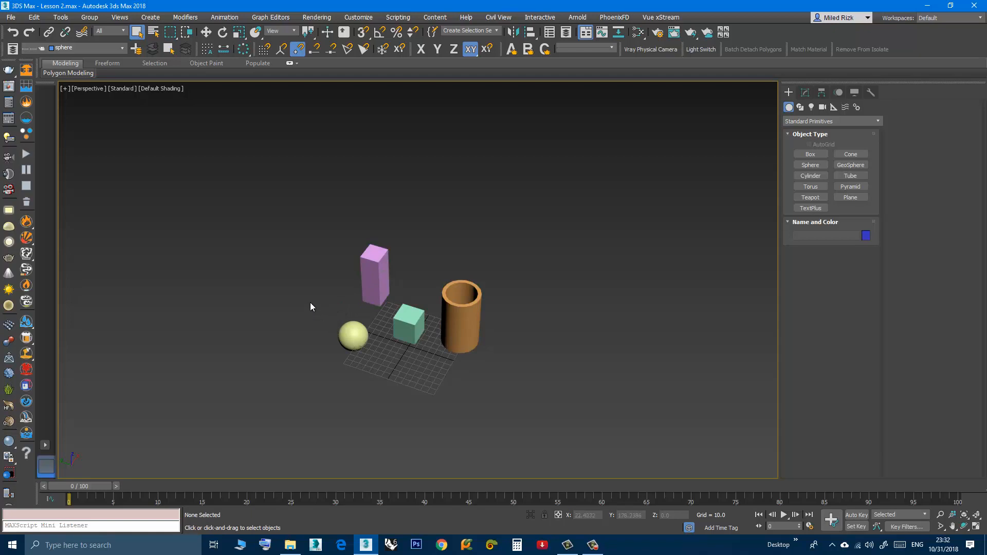
{"action": "middle_click_drag", "start_coordinate": [314, 305], "coordinate": [311, 307], "text": "alt"}
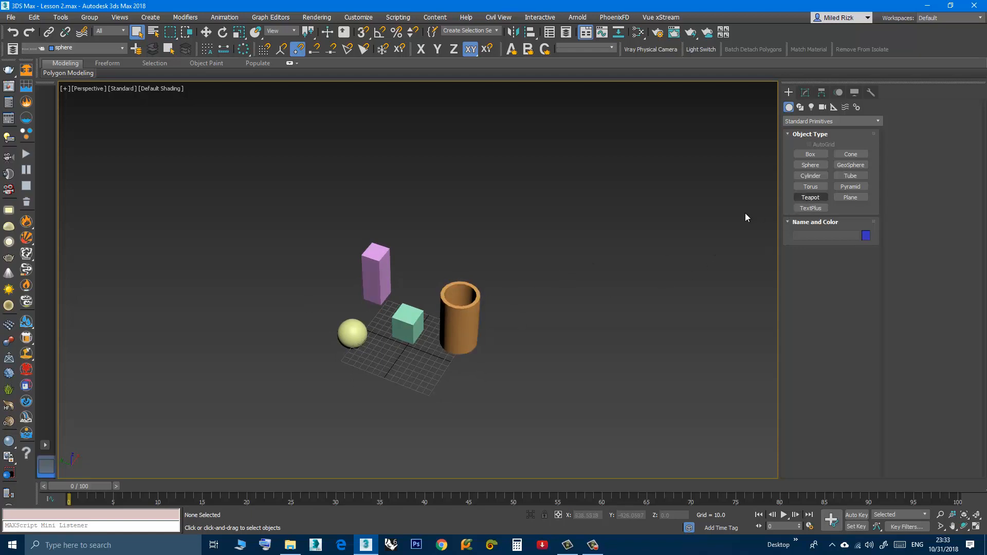
Create a teapot on the grid beside the tube and enlarge its radius to about 36.5.
{"action": "left_click", "coordinate": [798, 199]}
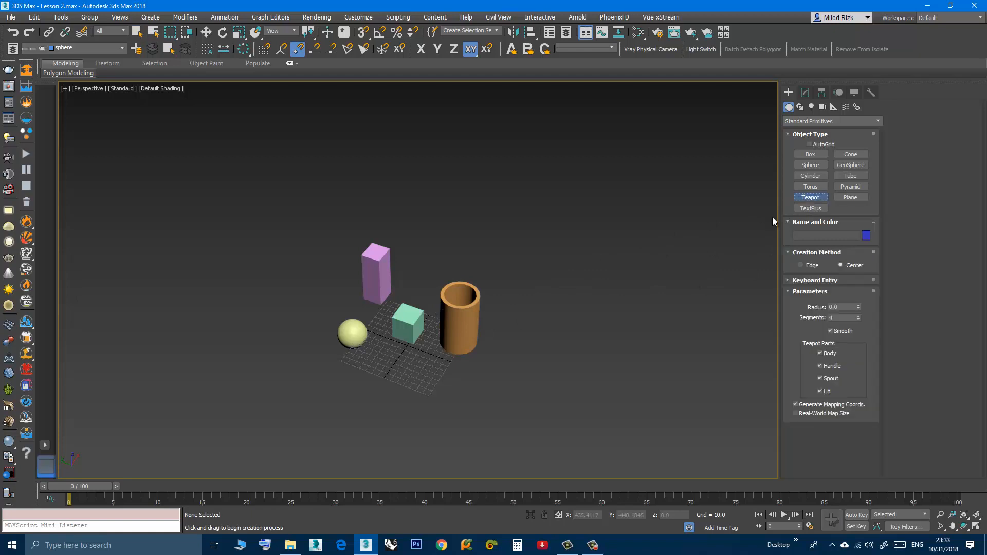
{"action": "left_click_drag", "start_coordinate": [520, 354], "coordinate": [514, 373]}
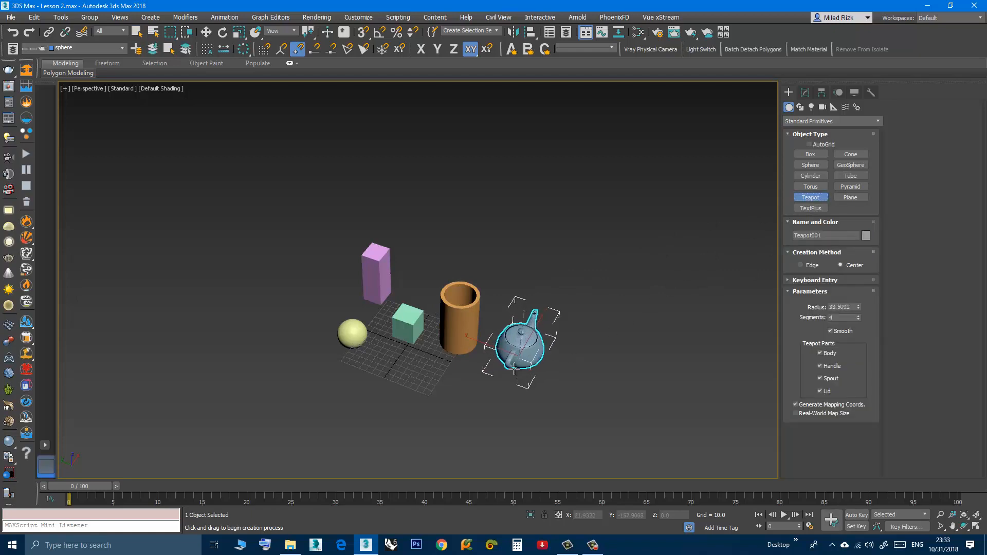
{"action": "right_click", "coordinate": [522, 347]}
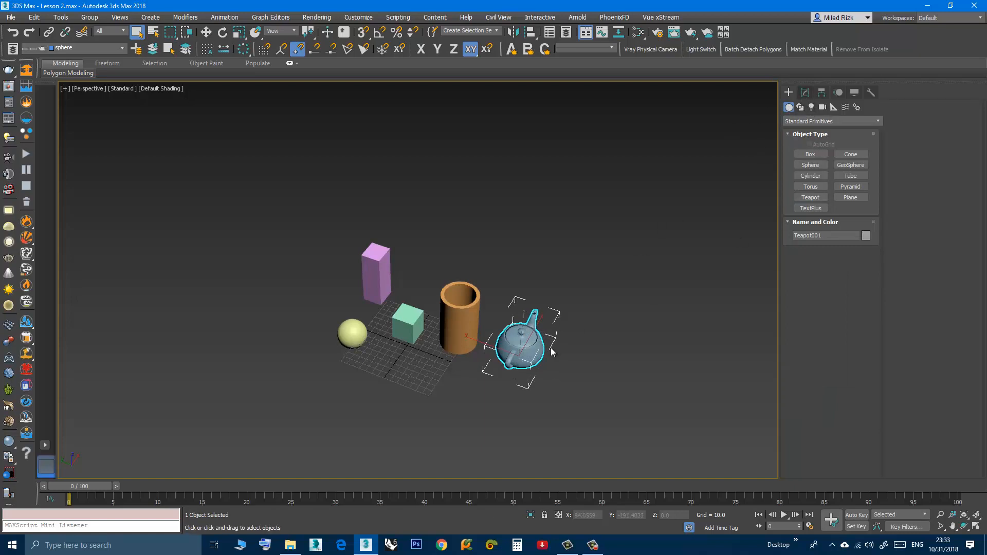
{"action": "left_click", "coordinate": [806, 93]}
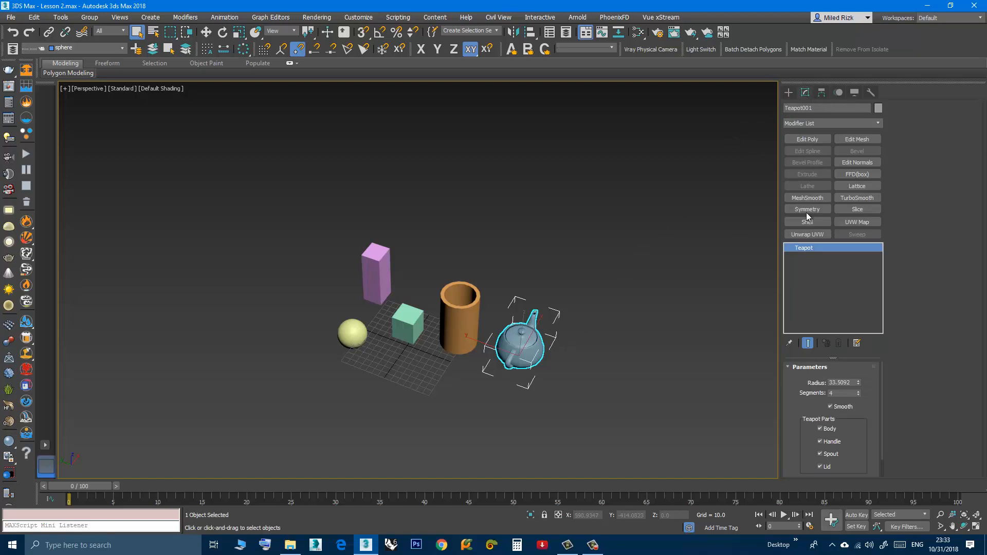
{"action": "mouse_move", "coordinate": [858, 383]}
{"action": "left_mouse_down"}
{"action": "mouse_move", "coordinate": [857, 361]}
{"action": "mouse_move", "coordinate": [856, 382]}
{"action": "left_mouse_up"}
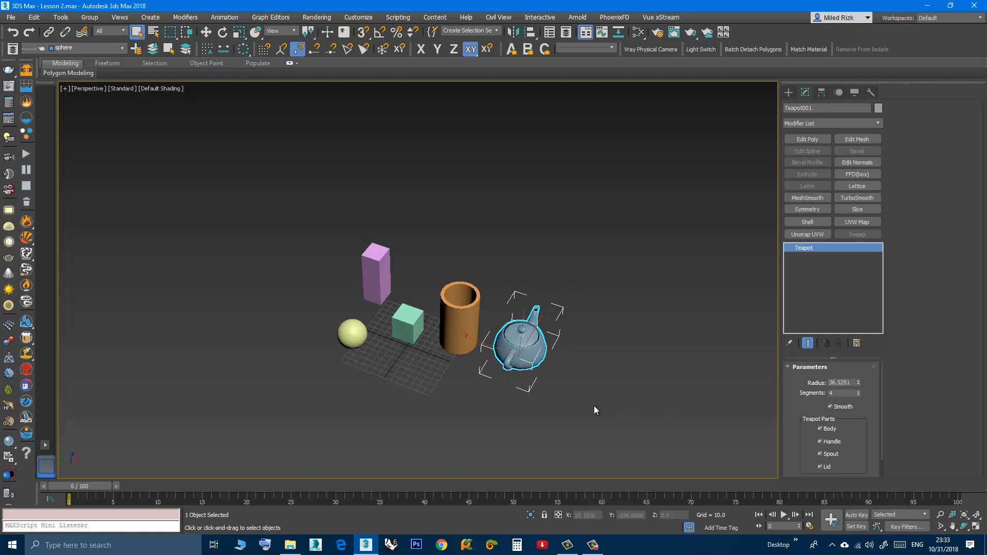
{"action": "middle_click_drag", "start_coordinate": [594, 405], "coordinate": [550, 374]}
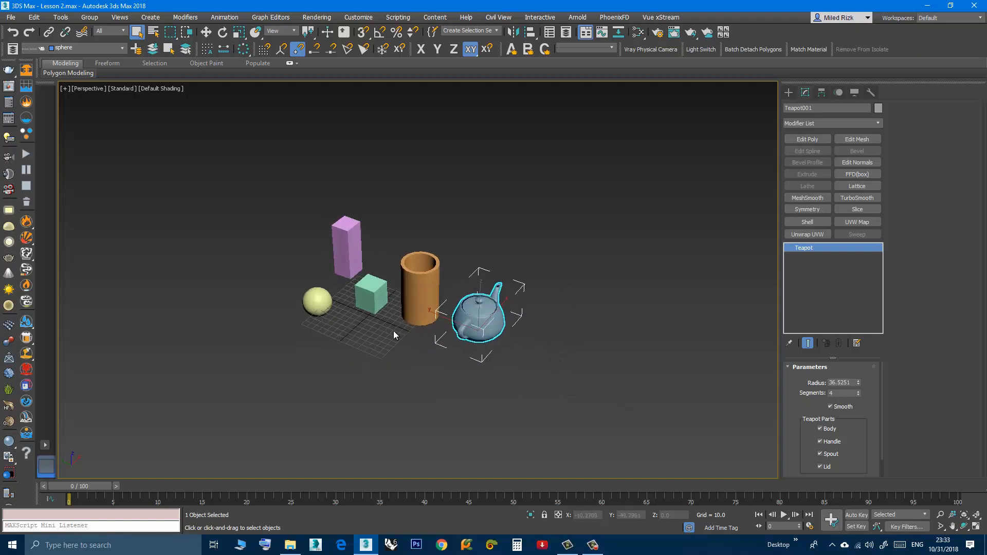
{"action": "middle_click_drag", "start_coordinate": [405, 342], "coordinate": [398, 343], "text": "alt"}
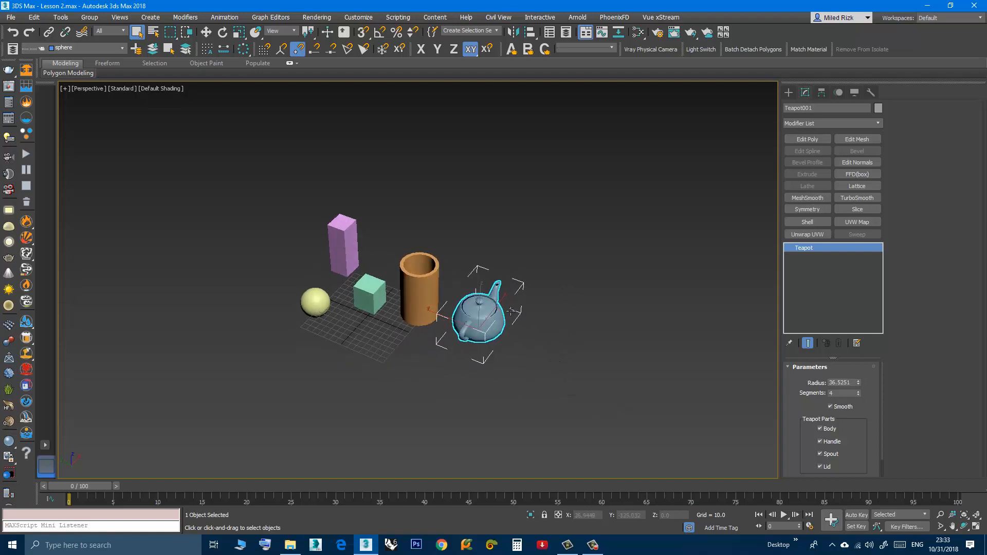
Create a pyramid beyond the teapot, about 87 wide, 70 deep and 123 high, and deselect it.
{"action": "left_click", "coordinate": [789, 93]}
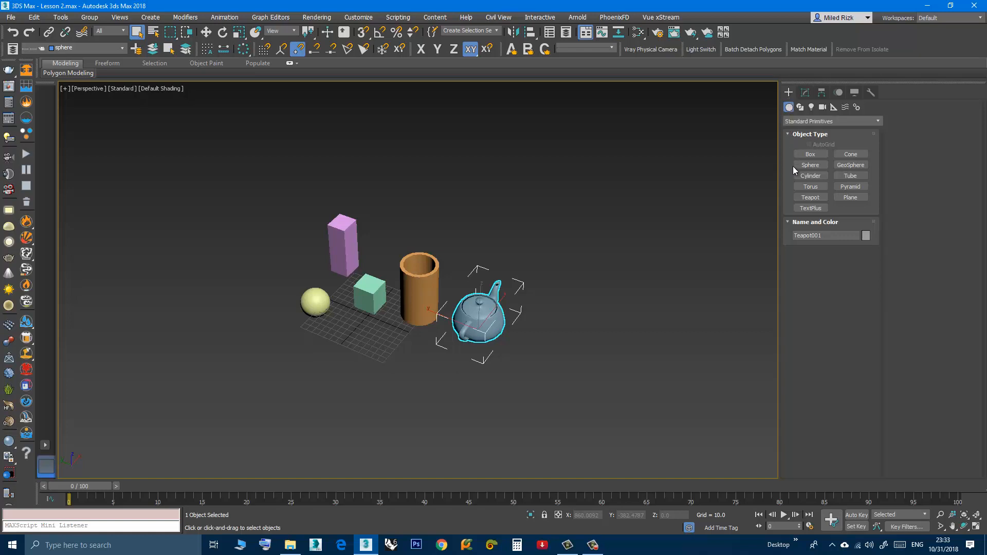
{"action": "left_click", "coordinate": [850, 187]}
{"action": "left_click_drag", "start_coordinate": [590, 333], "coordinate": [615, 389]}
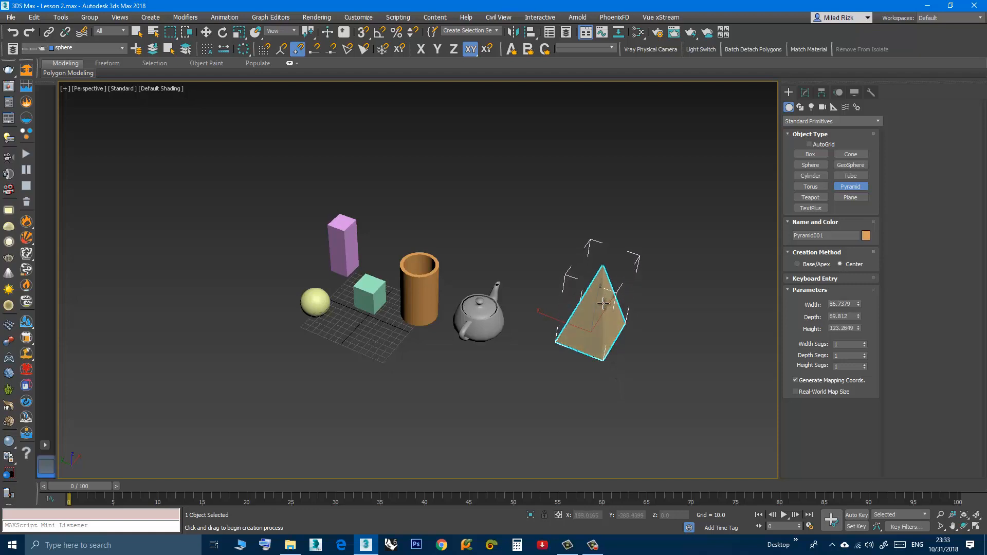
{"action": "left_click", "coordinate": [602, 304]}
{"action": "right_click", "coordinate": [602, 309]}
{"action": "middle_click_drag", "start_coordinate": [597, 324], "coordinate": [579, 342]}
{"action": "left_click", "coordinate": [517, 381]}
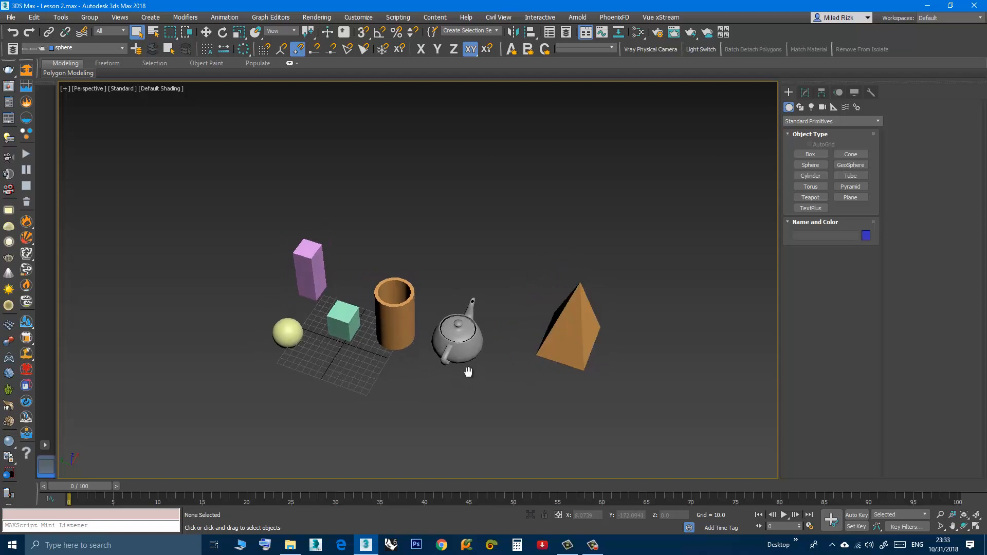
{"action": "middle_click_drag", "start_coordinate": [468, 371], "coordinate": [485, 350]}
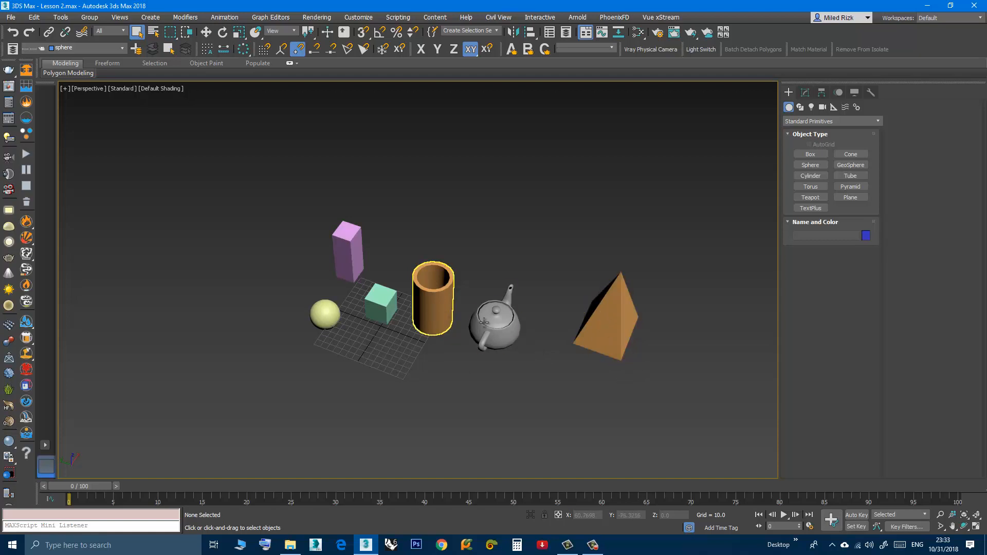
Save the tube, teapot and pyramid as a named selection set called "objects to hide" and deselect them.
{"action": "left_click_drag", "start_coordinate": [677, 385], "coordinate": [421, 273]}
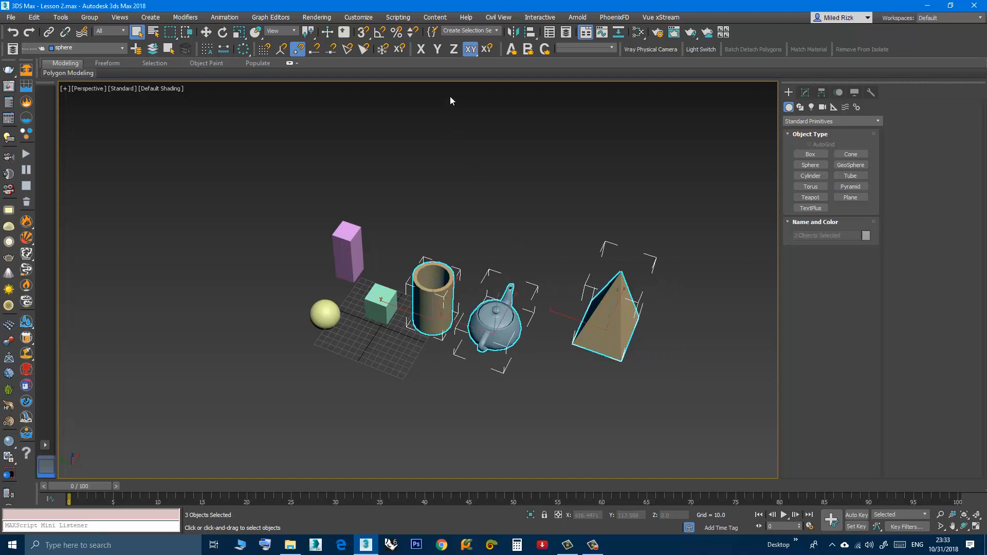
{"action": "left_click", "coordinate": [453, 30]}
{"action": "type", "text": "objects to hide"}
{"action": "key", "text": "Return"}
{"action": "left_click", "coordinate": [468, 158]}
{"action": "middle_click_drag", "start_coordinate": [458, 247], "coordinate": [450, 225]}
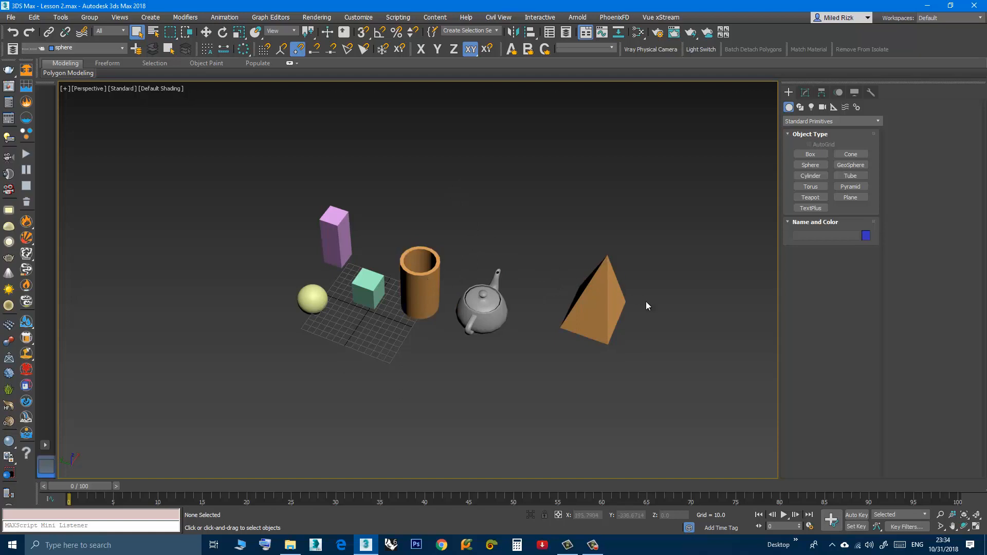
Recall the "objects to hide" selection set and clear the selection.
{"action": "left_click", "coordinate": [498, 31]}
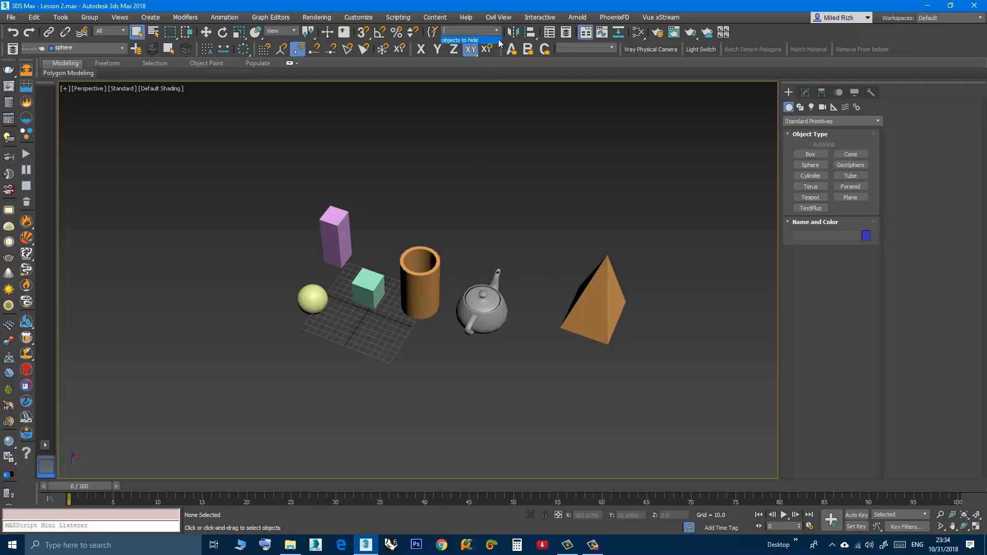
{"action": "left_click", "coordinate": [458, 40]}
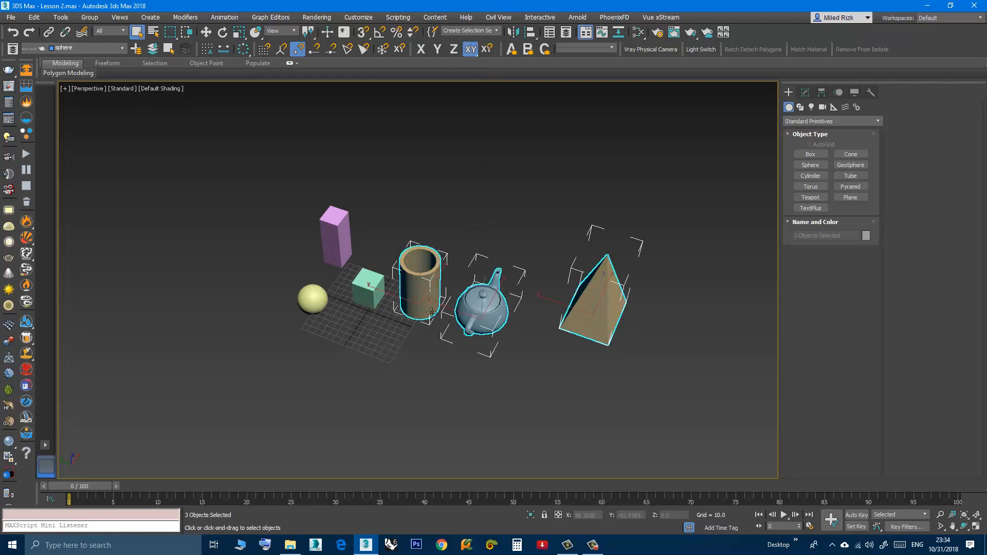
{"action": "left_click", "coordinate": [522, 195]}
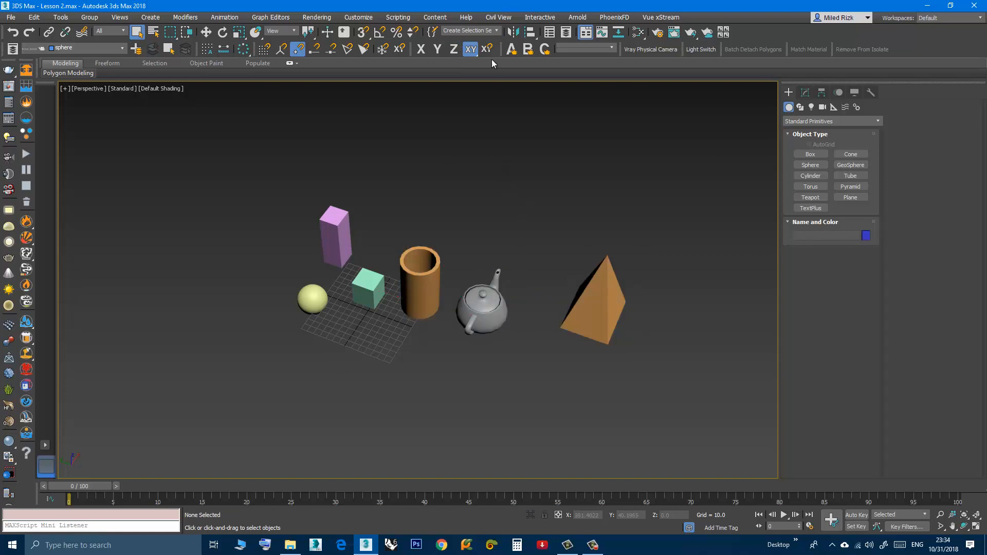
Save the two boxes and the sphere as a named selection set called "objects 2 to hide" and deselect them.
{"action": "middle_click_drag", "start_coordinate": [468, 197], "coordinate": [528, 215]}
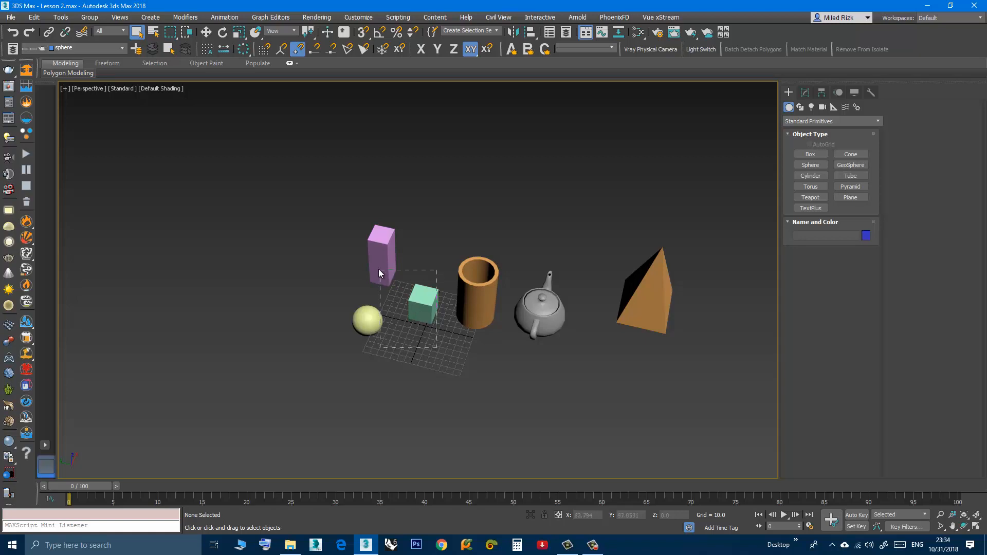
{"action": "left_click_drag", "start_coordinate": [330, 221], "coordinate": [330, 222]}
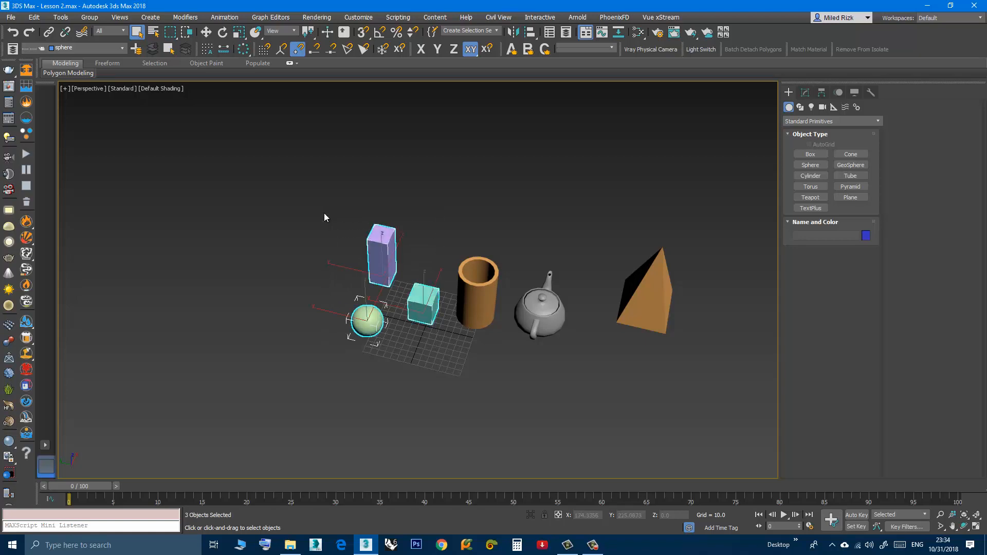
{"action": "left_click", "coordinate": [457, 32]}
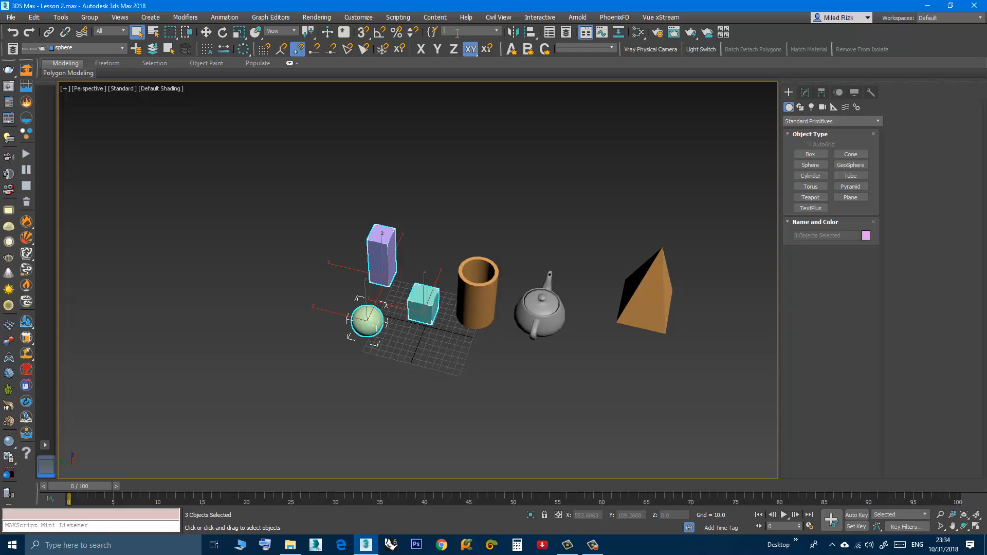
{"action": "type", "text": "objects 2 to hide"}
{"action": "left_click", "coordinate": [454, 184]}
{"action": "middle_click_drag", "start_coordinate": [421, 247], "coordinate": [418, 226]}
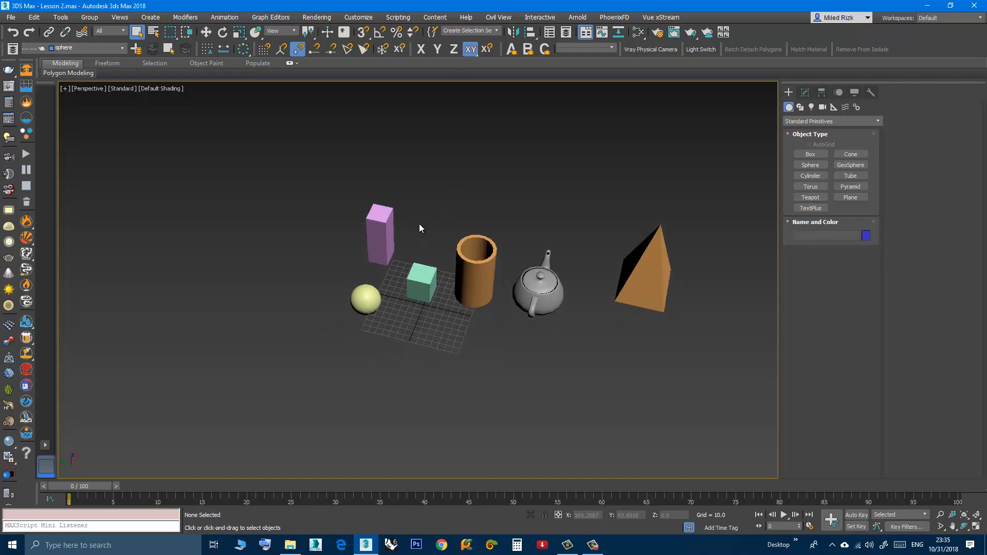
Recall the "objects 2 to hide" selection set followed by "objects to hide", and clear the selection.
{"action": "left_click", "coordinate": [498, 31]}
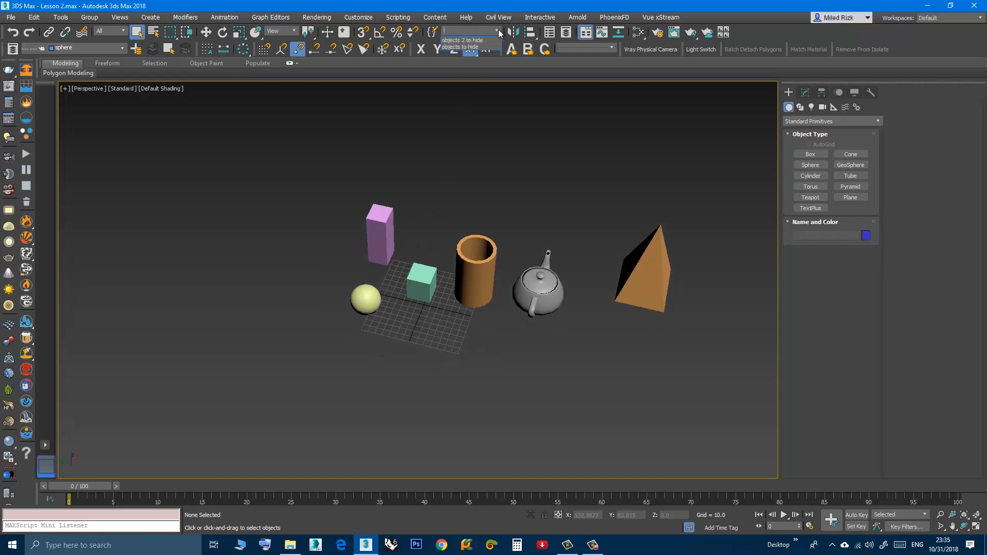
{"action": "left_click", "coordinate": [472, 43]}
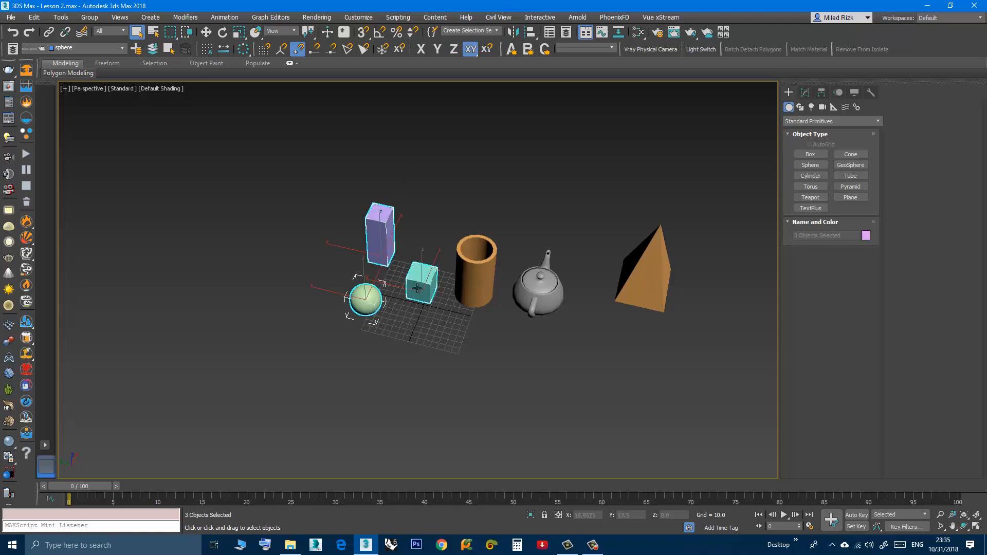
{"action": "scroll", "coordinate": [440, 279], "scroll_direction": "up", "scroll_amount": 5}
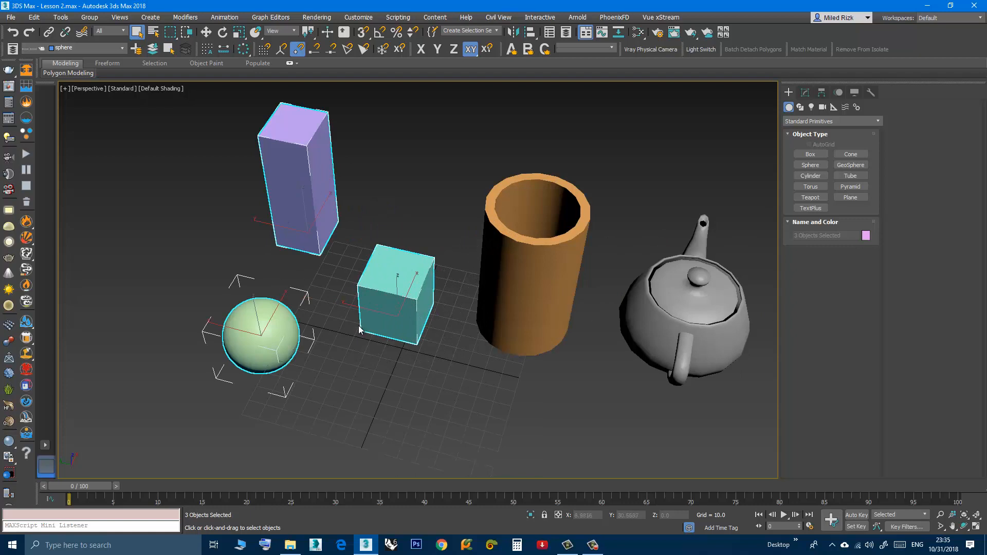
{"action": "scroll", "coordinate": [360, 326], "scroll_direction": "down", "scroll_amount": 4}
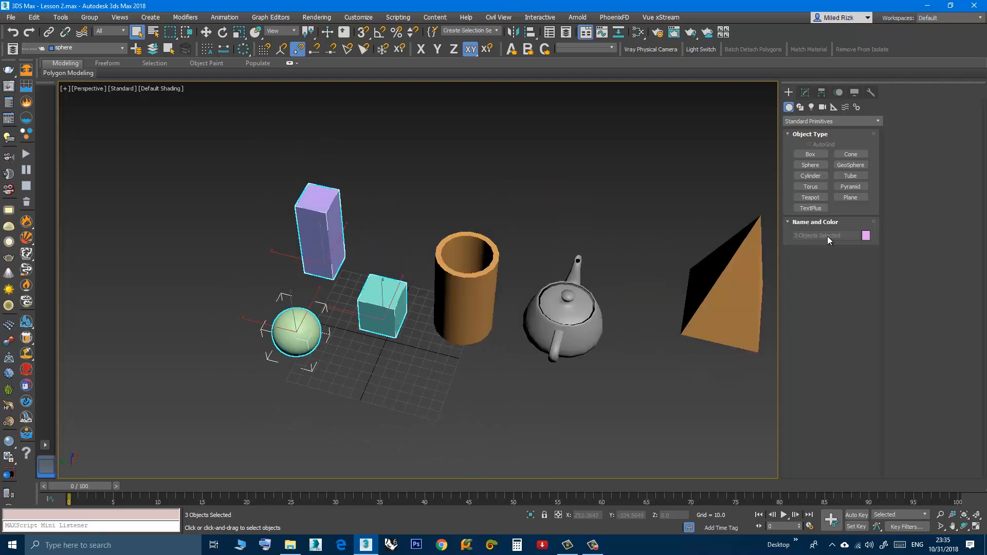
{"action": "left_click", "coordinate": [497, 31]}
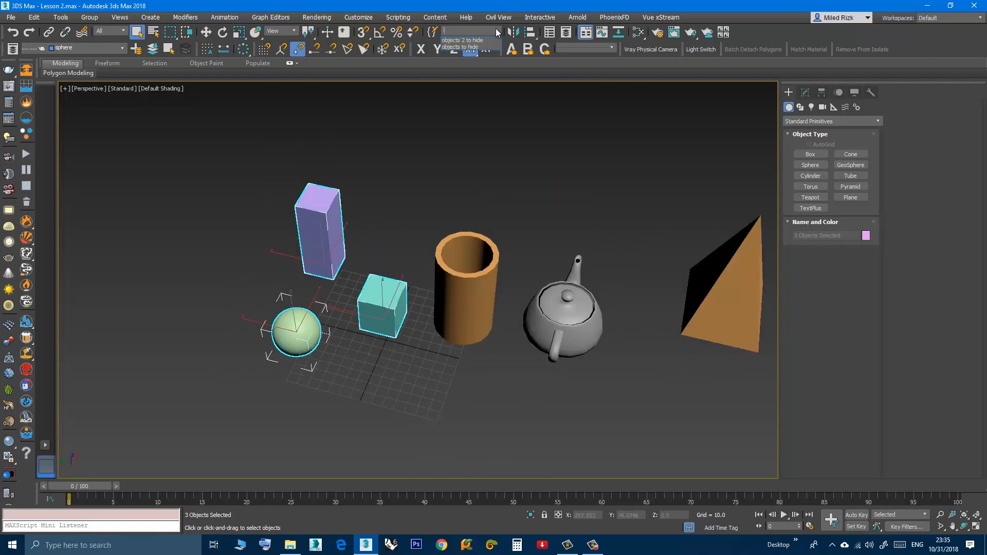
{"action": "left_click", "coordinate": [473, 50]}
{"action": "key", "text": "z"}
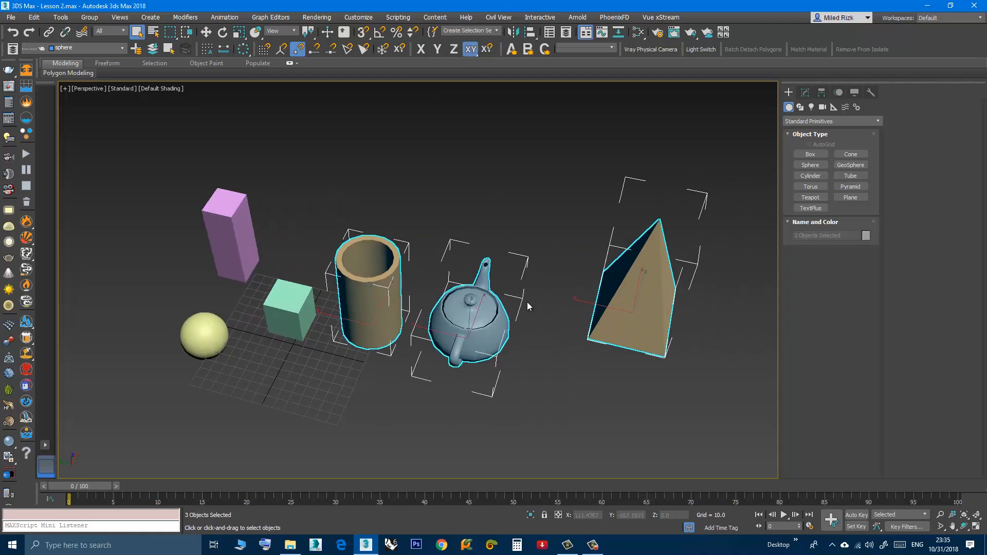
{"action": "left_click", "coordinate": [396, 375]}
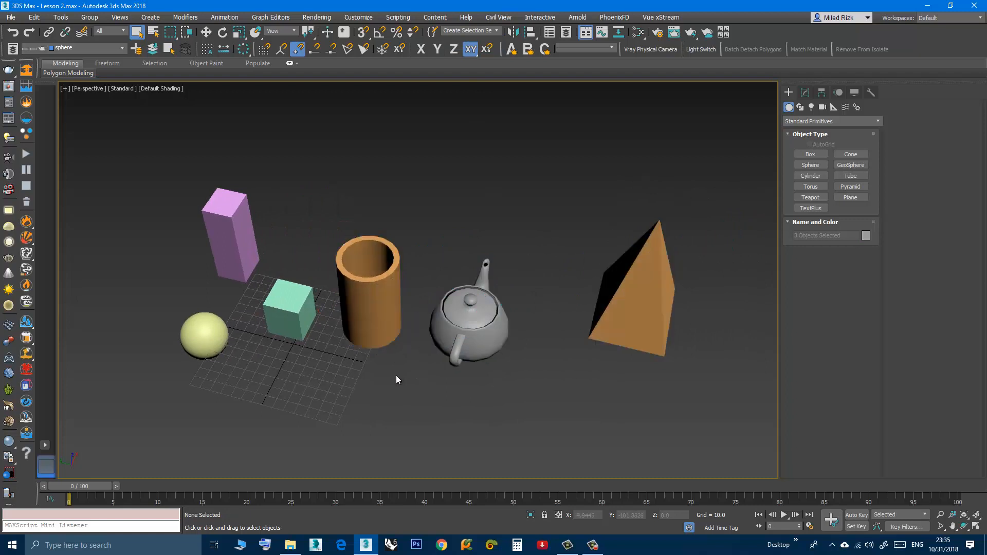
Remove the tube from the "objects to hide" named selection set, close the set manager and deselect the tube.
{"action": "middle_click_drag", "start_coordinate": [381, 376], "coordinate": [405, 381]}
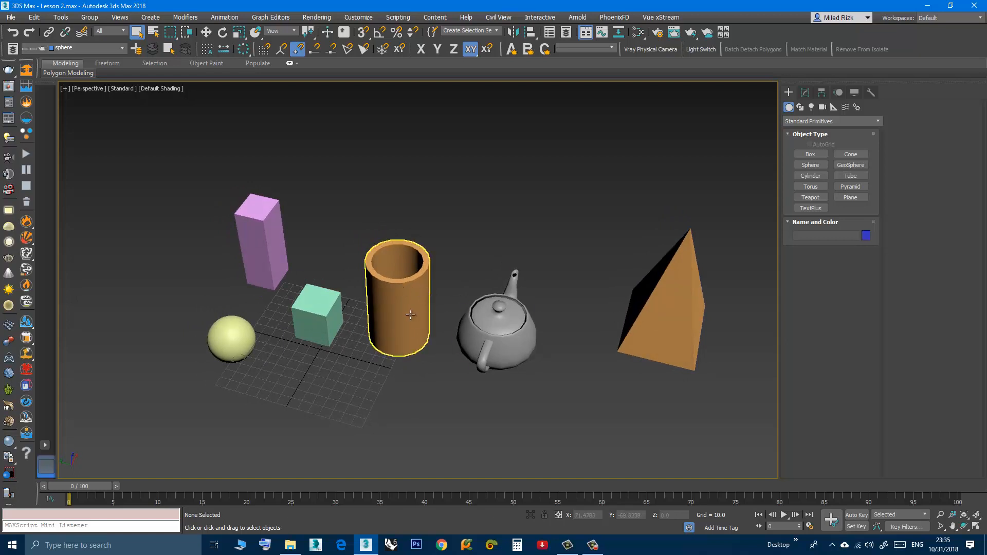
{"action": "left_click", "coordinate": [432, 34]}
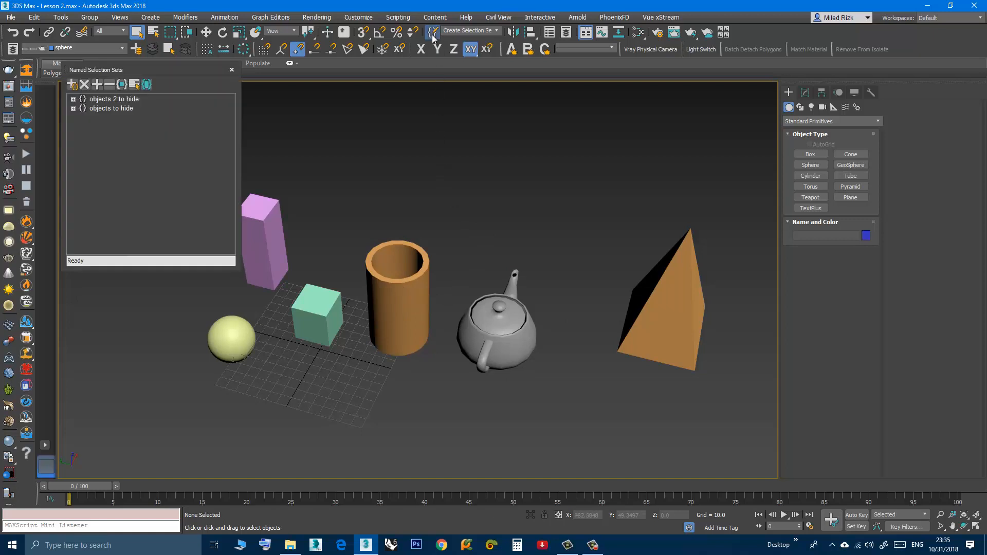
{"action": "middle_click_drag", "start_coordinate": [349, 248], "coordinate": [399, 268]}
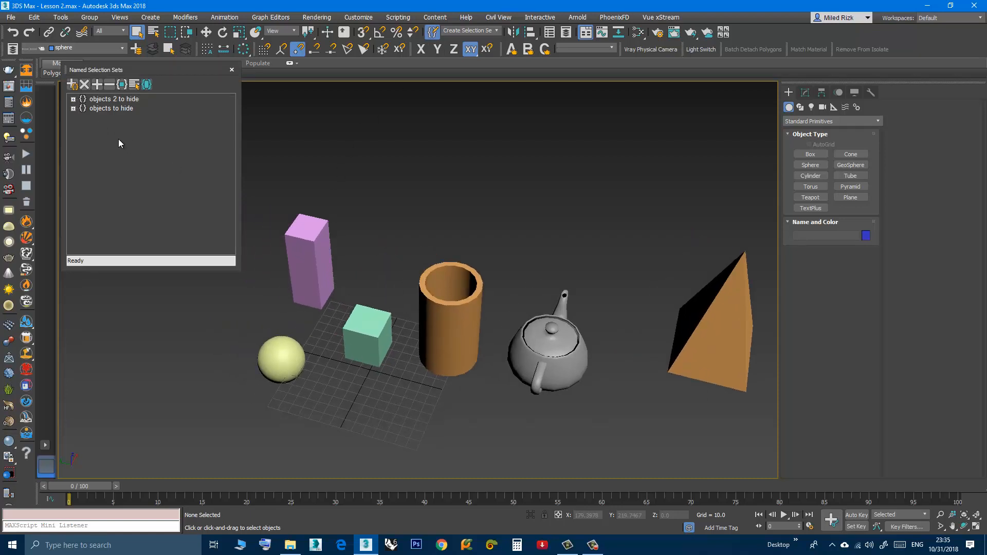
{"action": "left_click", "coordinate": [73, 108]}
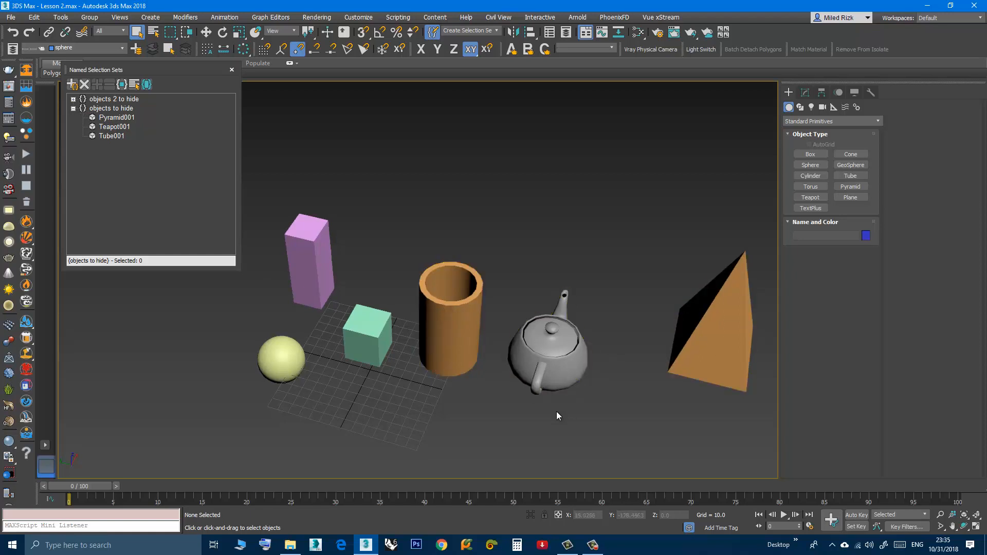
{"action": "middle_click_drag", "start_coordinate": [507, 397], "coordinate": [471, 386]}
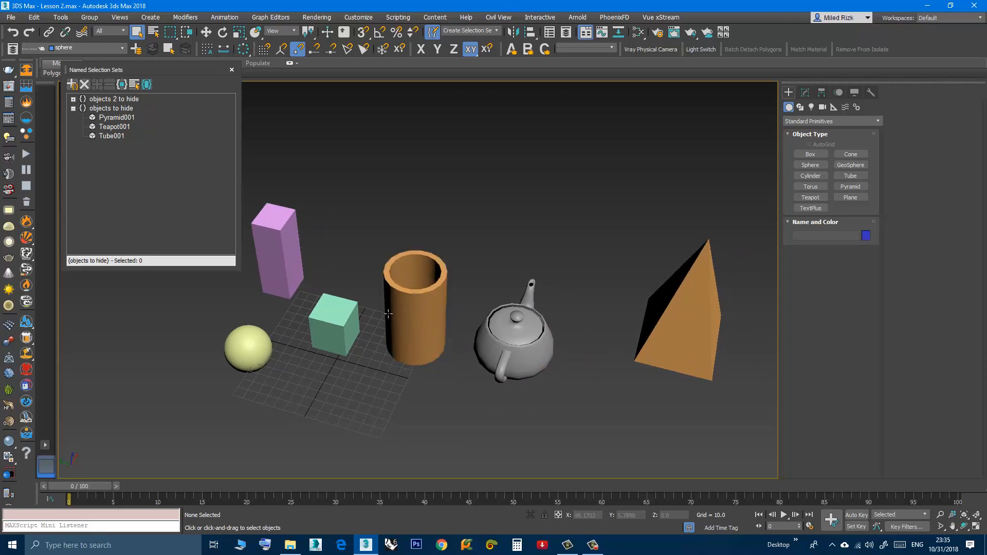
{"action": "left_click", "coordinate": [416, 305]}
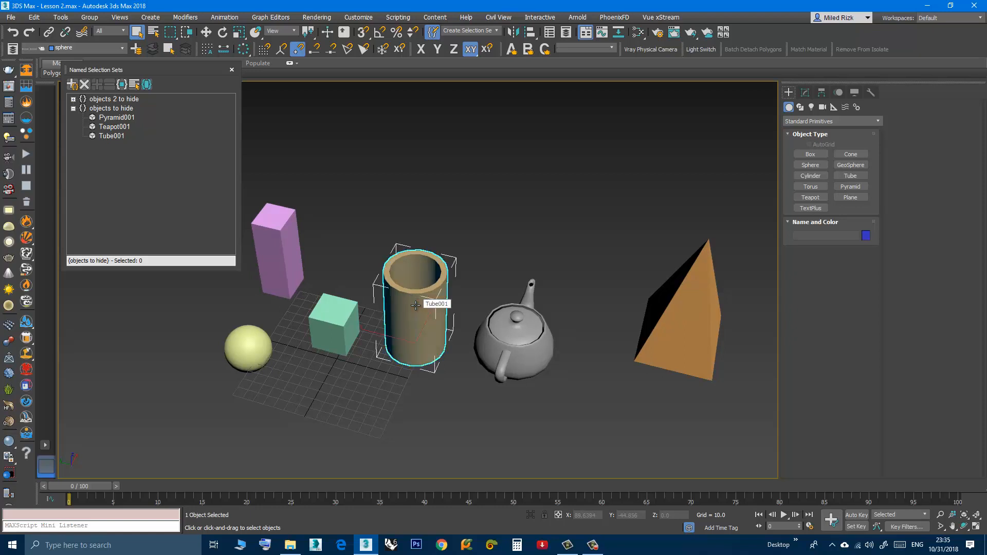
{"action": "left_click", "coordinate": [110, 109]}
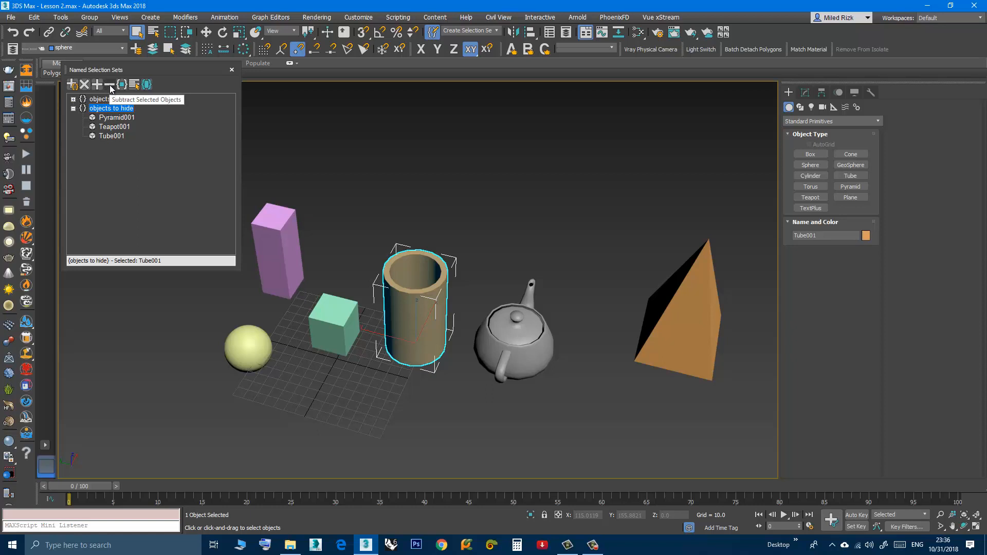
{"action": "left_click", "coordinate": [109, 85]}
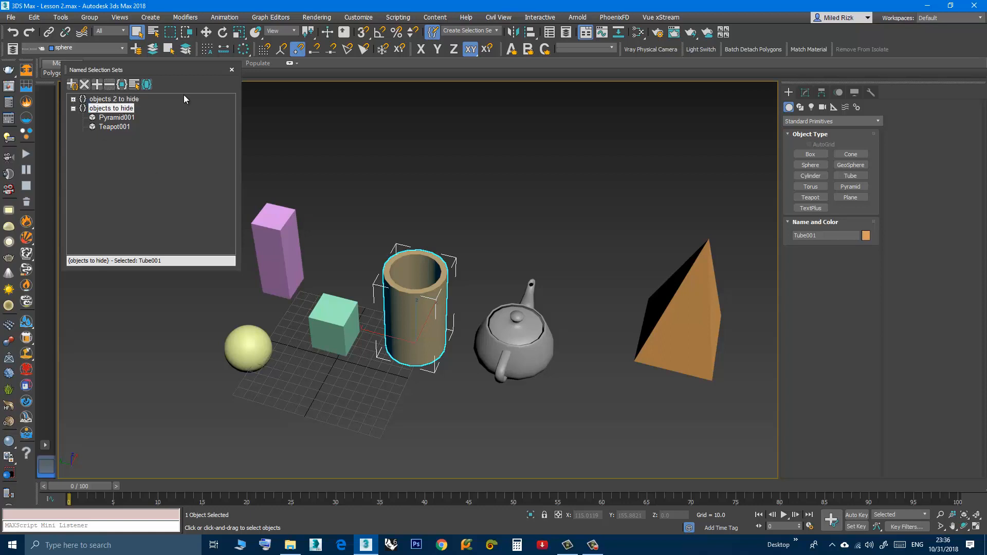
{"action": "left_click", "coordinate": [232, 70]}
{"action": "left_click", "coordinate": [382, 195]}
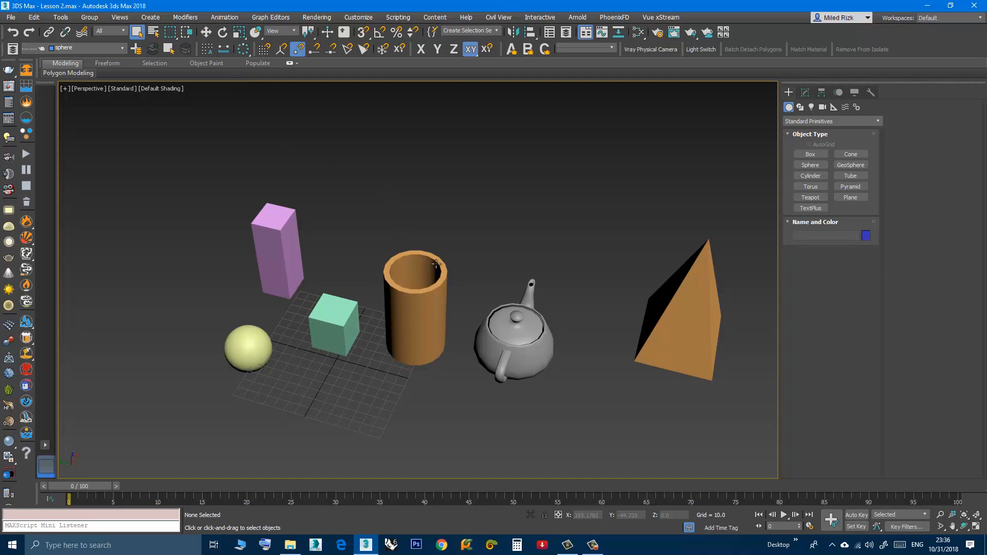
Recall the "objects to hide" selection set to check its members, and clear the selection.
{"action": "left_click", "coordinate": [496, 30]}
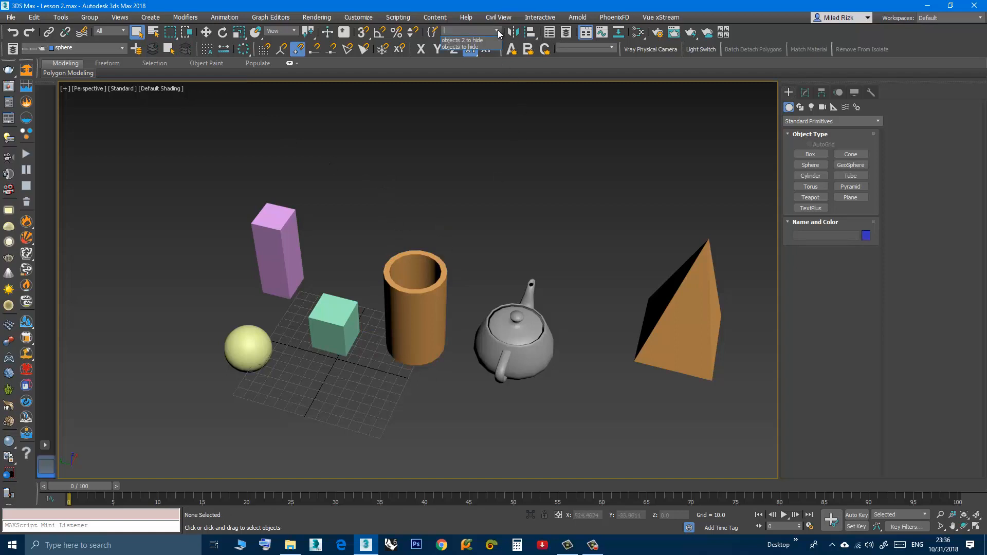
{"action": "left_click", "coordinate": [469, 47]}
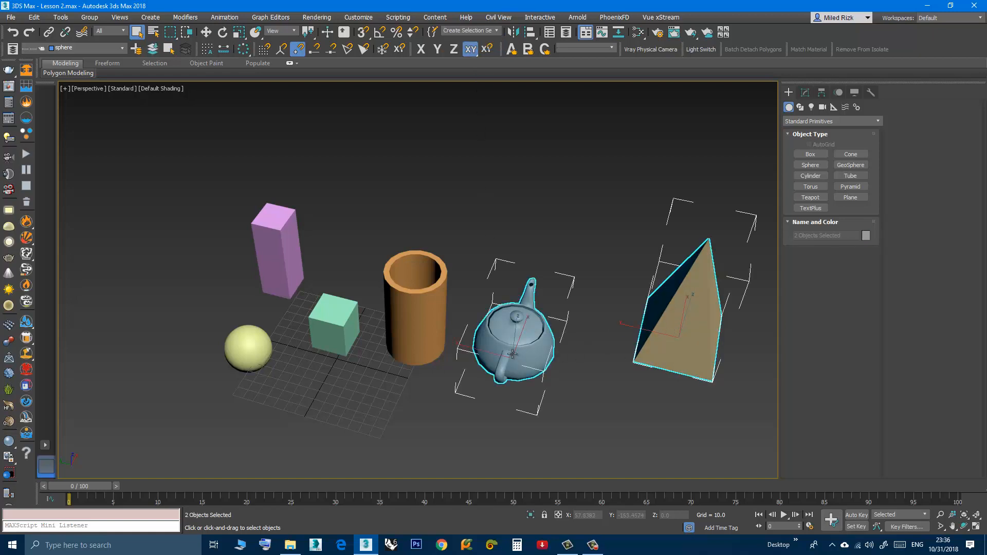
{"action": "left_click", "coordinate": [479, 184]}
Add the tube back to the "objects to hide" named selection set.
{"action": "left_click", "coordinate": [431, 33]}
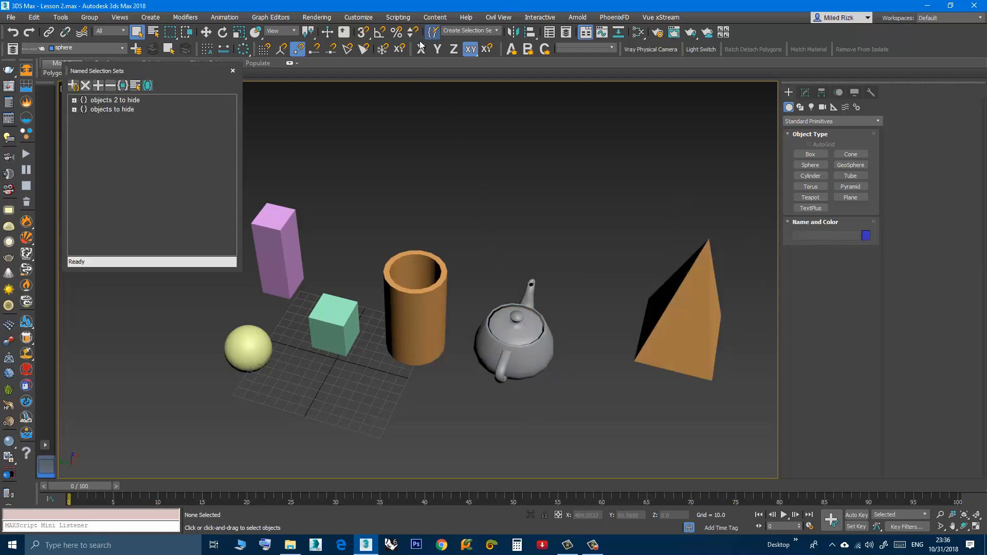
{"action": "left_click", "coordinate": [74, 110]}
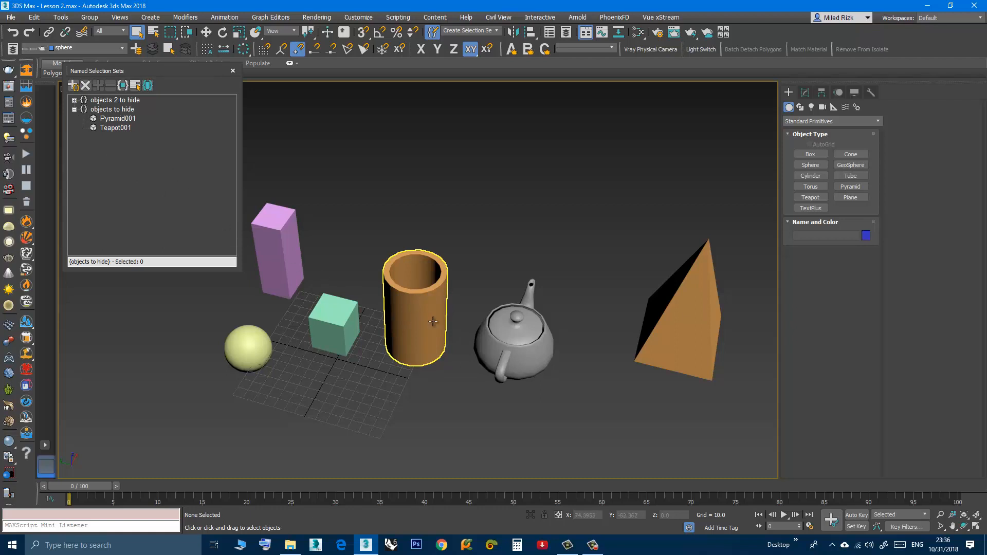
{"action": "left_click", "coordinate": [408, 309]}
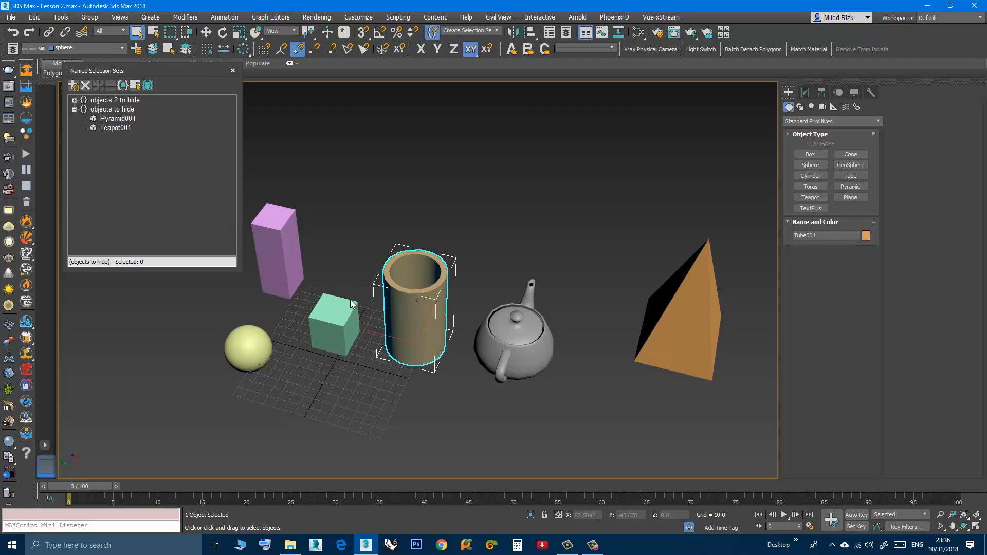
{"action": "left_click", "coordinate": [109, 109]}
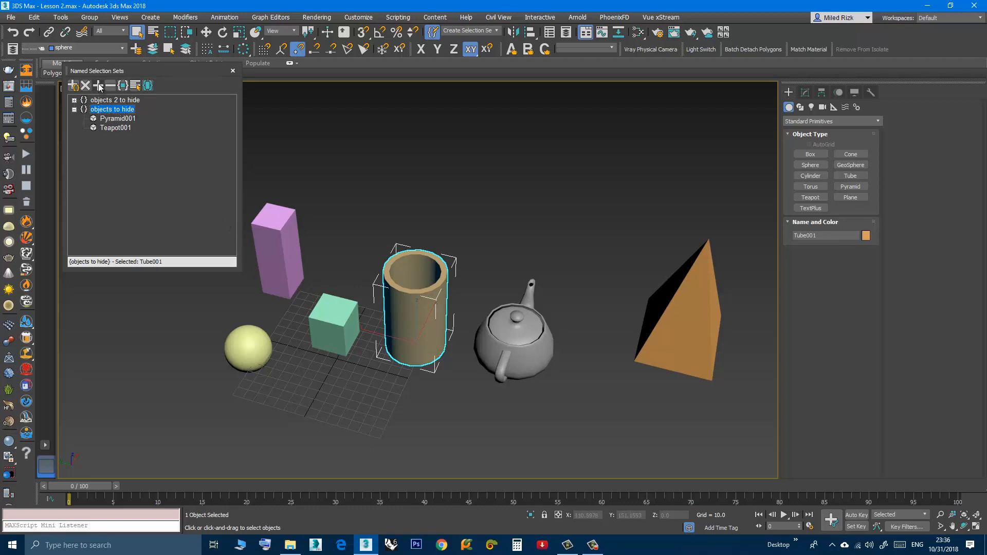
{"action": "left_click", "coordinate": [98, 85]}
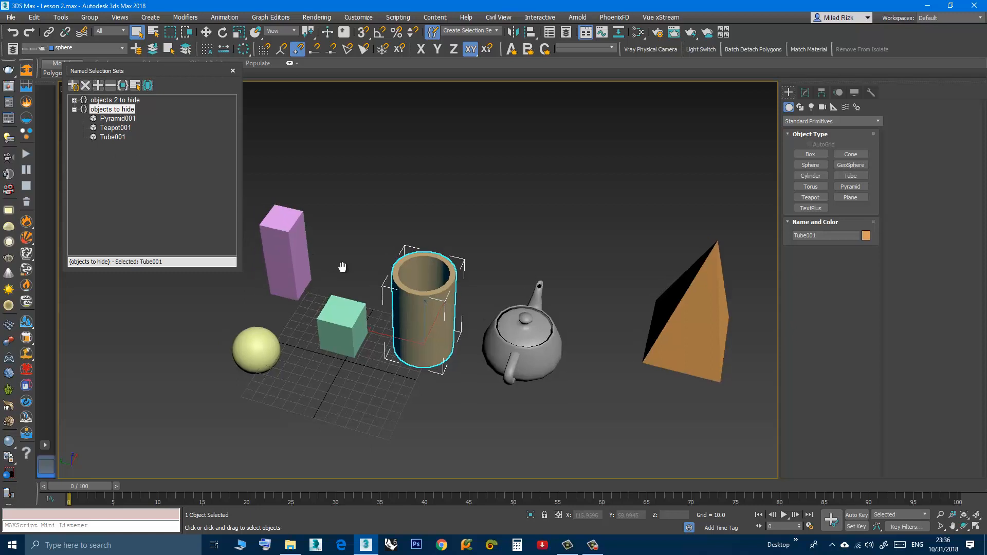
{"action": "middle_click_drag", "start_coordinate": [352, 246], "coordinate": [375, 251]}
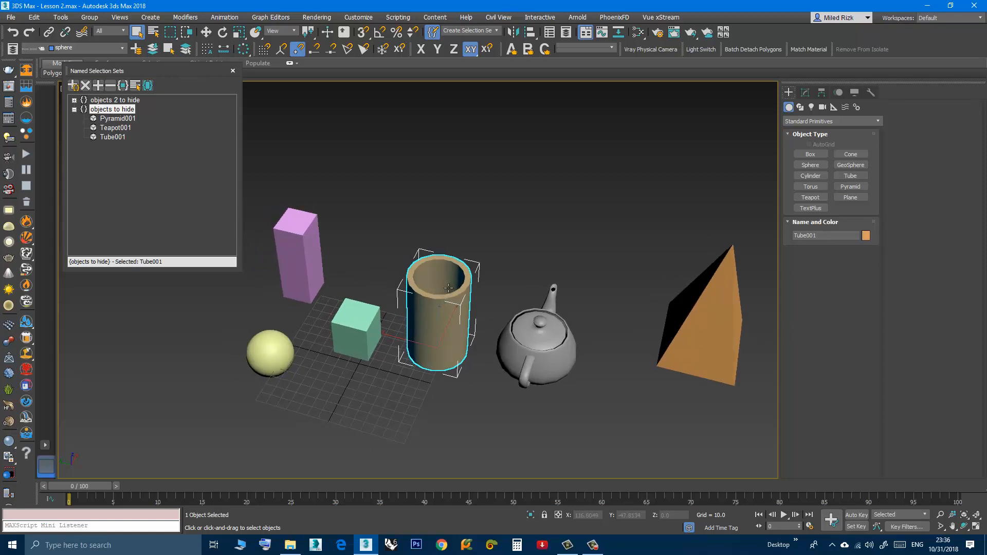
Add the selected tube to the "objects 2 to hide" set as well, close the set manager and deselect the tube.
{"action": "left_click", "coordinate": [74, 100]}
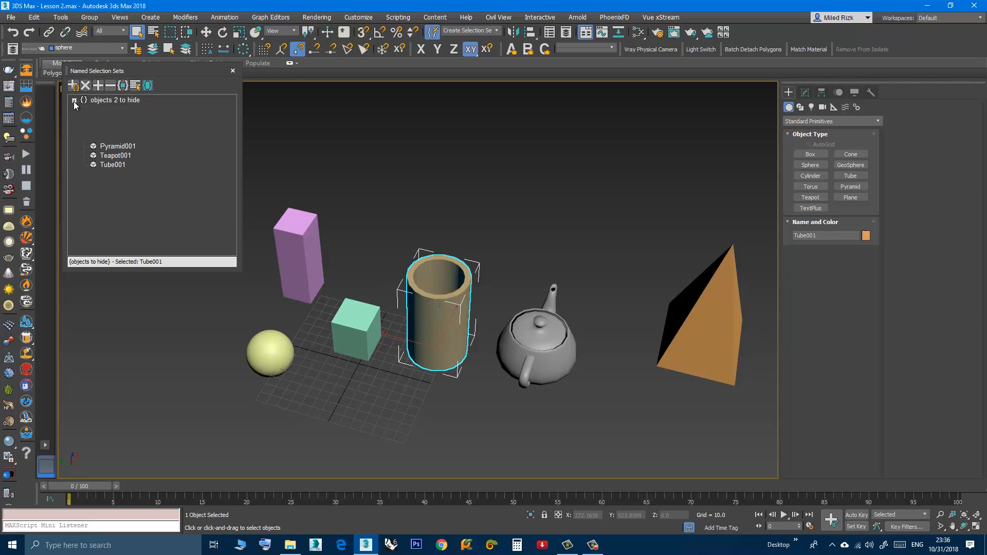
{"action": "left_click", "coordinate": [102, 100]}
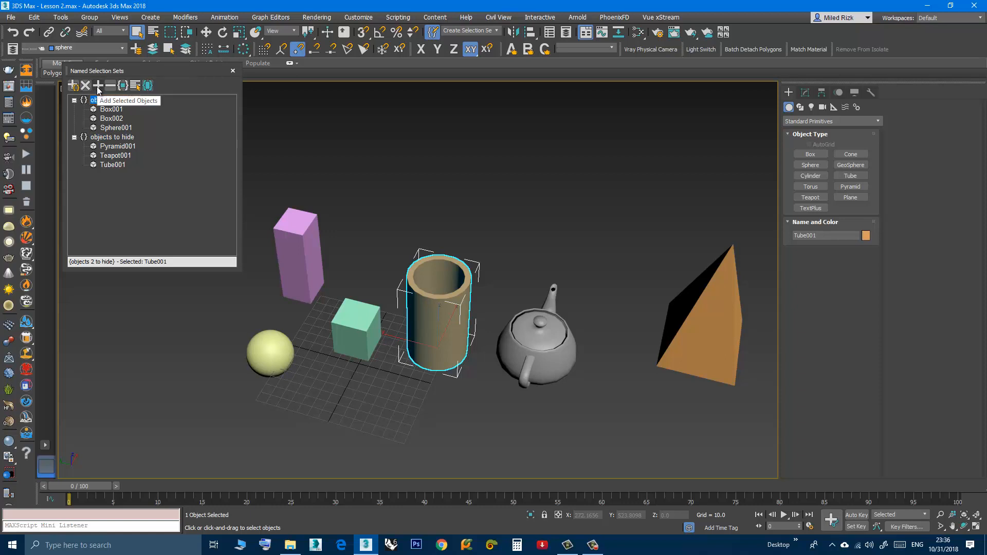
{"action": "left_click", "coordinate": [98, 85]}
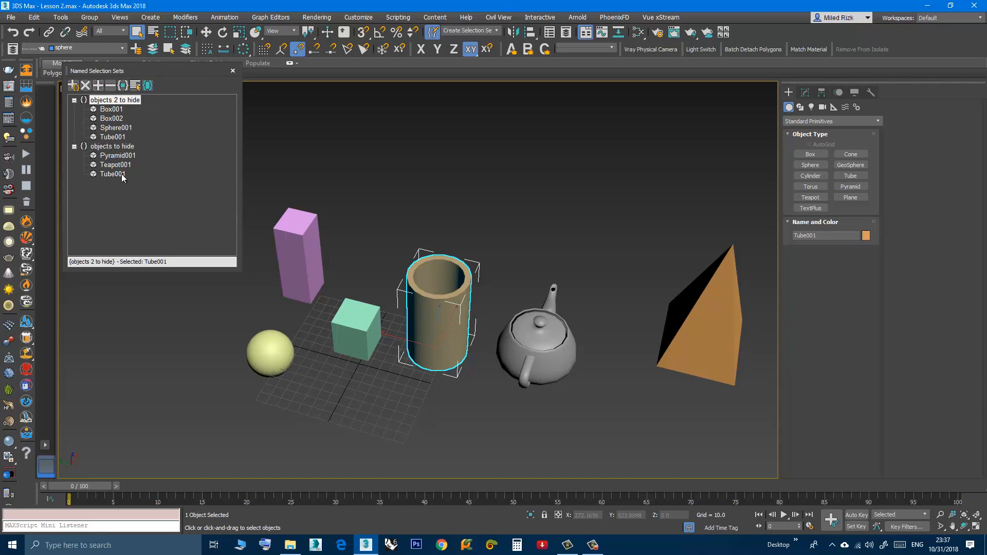
{"action": "left_click", "coordinate": [232, 70]}
{"action": "left_click", "coordinate": [357, 143]}
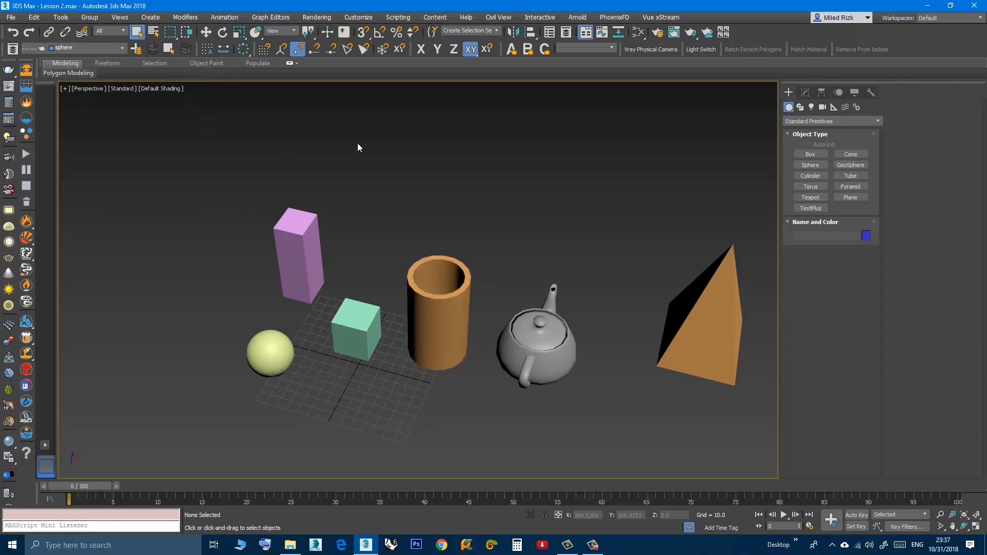
Recall the "objects to hide" selection set followed by "objects 2 to hide", and clear the selection.
{"action": "left_click", "coordinate": [498, 32]}
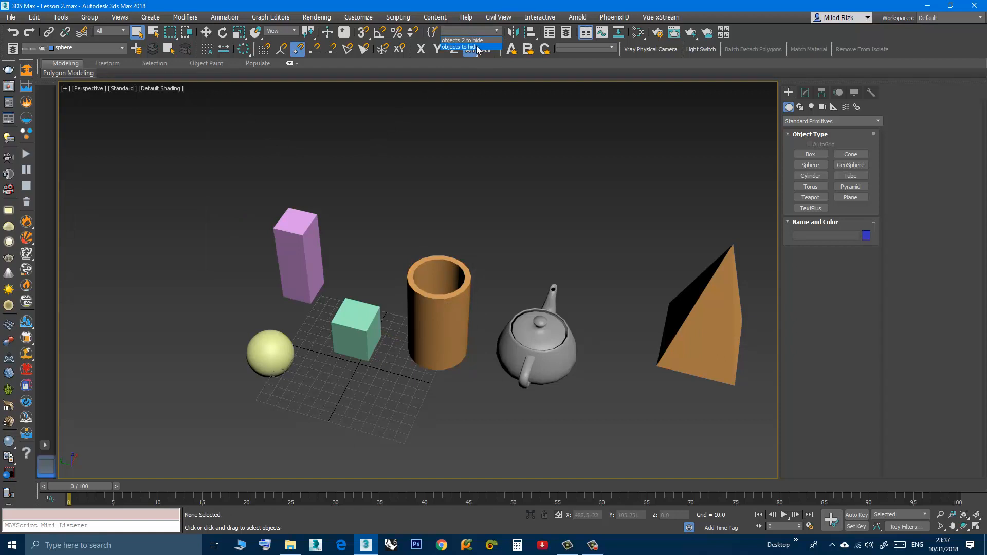
{"action": "left_click", "coordinate": [459, 47]}
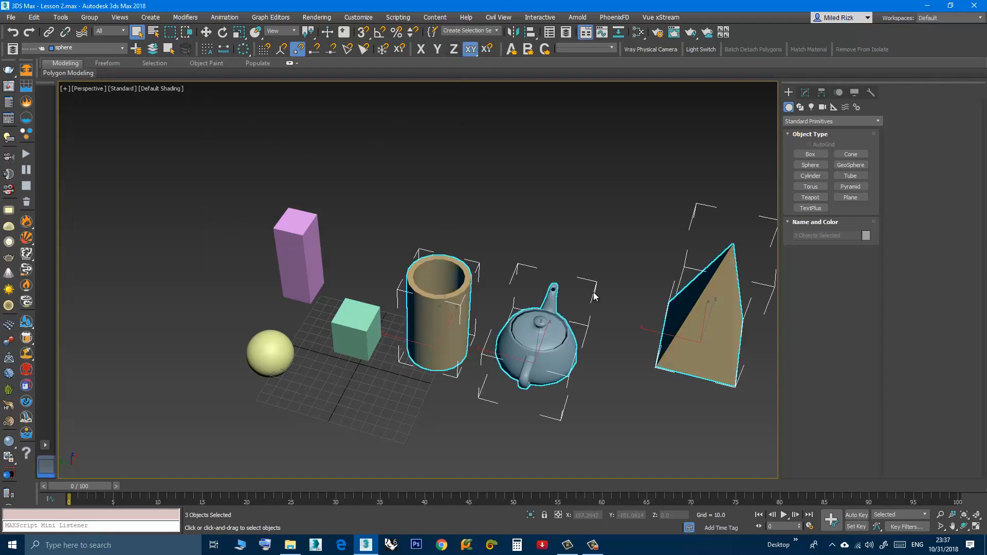
{"action": "left_click", "coordinate": [499, 31]}
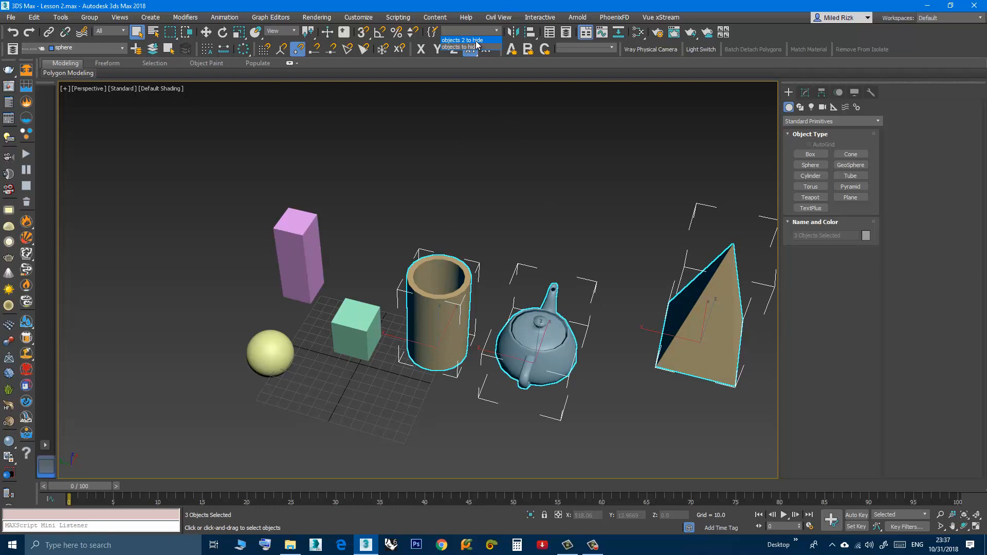
{"action": "left_click", "coordinate": [475, 40]}
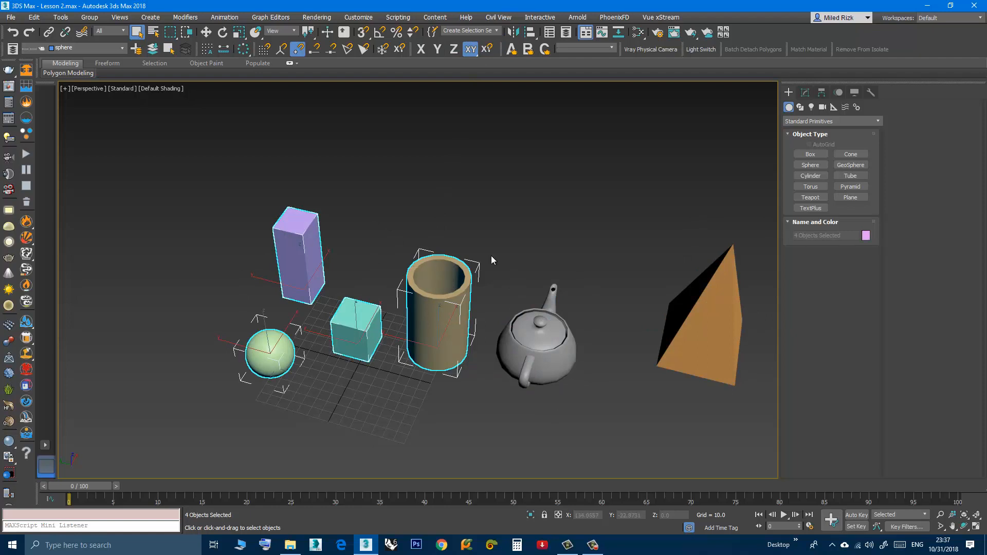
{"action": "left_click", "coordinate": [384, 212]}
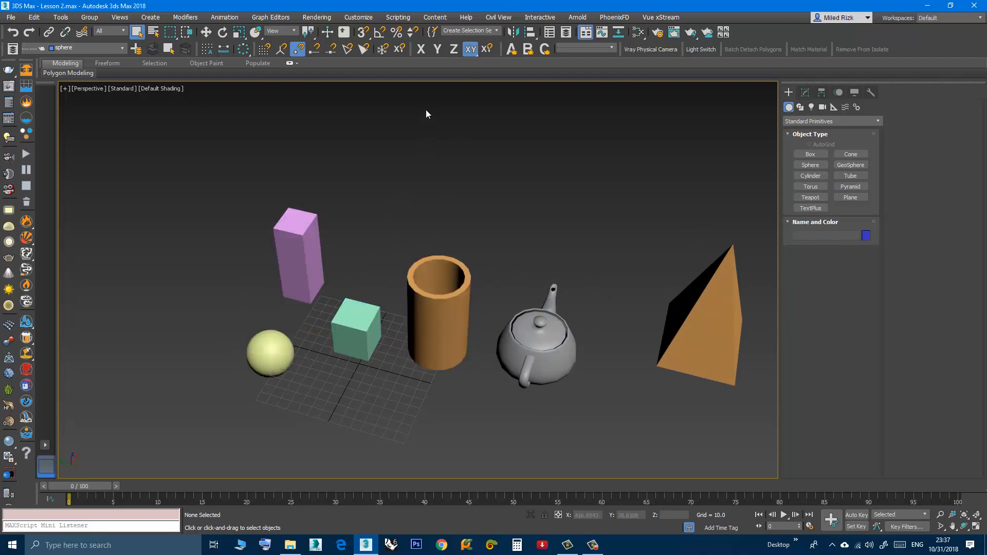
Select all members of the "objects to hide" set from the Named Selection Sets manager and close it.
{"action": "left_click", "coordinate": [432, 31]}
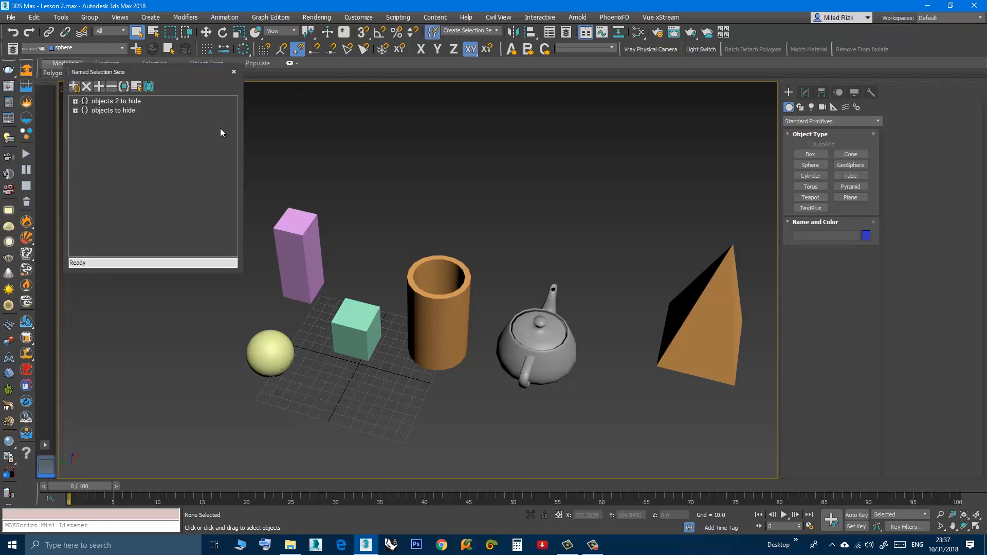
{"action": "left_click", "coordinate": [75, 110]}
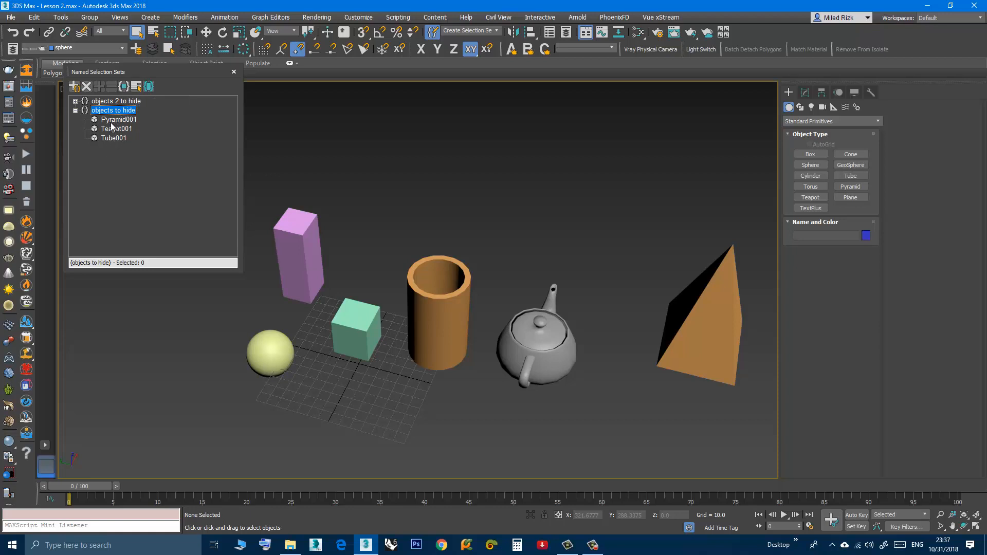
{"action": "left_click", "coordinate": [124, 86]}
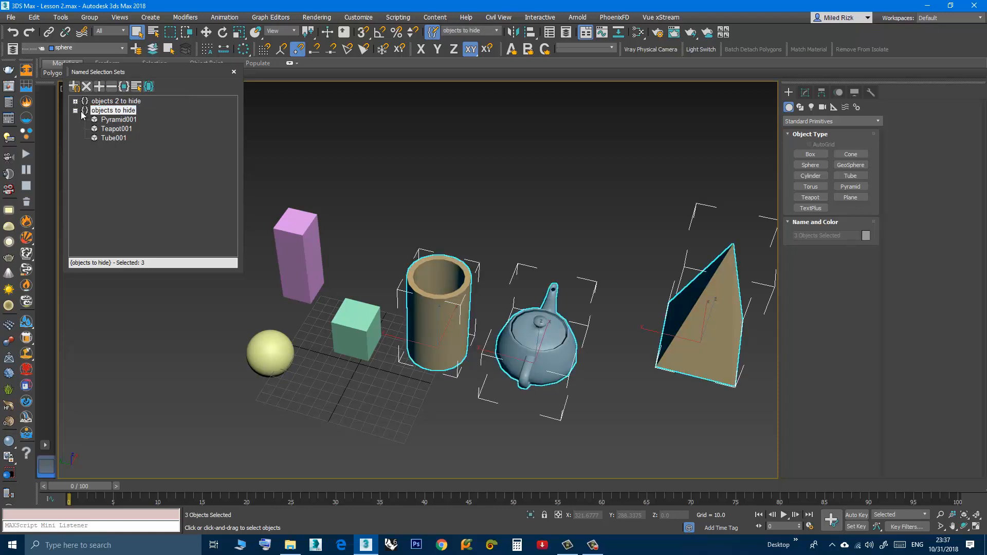
{"action": "left_click", "coordinate": [233, 72]}
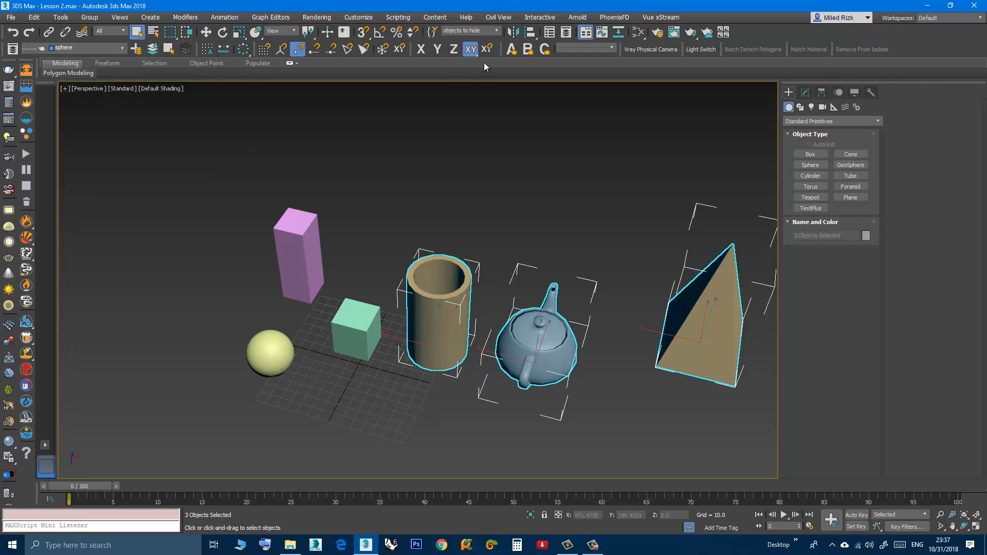
Switch the selection to the "objects 2 to hide" set and deselect everything.
{"action": "left_click", "coordinate": [496, 31]}
{"action": "left_click", "coordinate": [476, 40]}
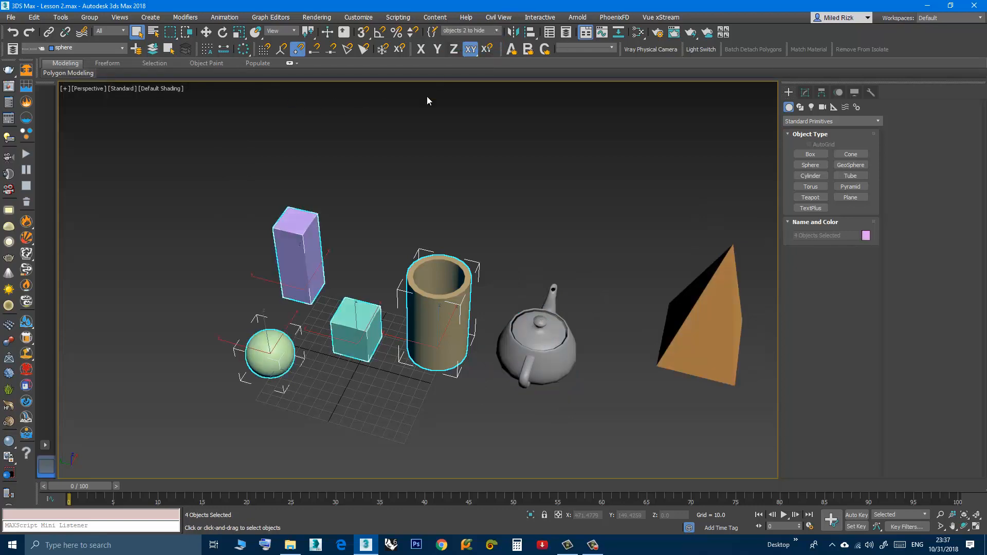
{"action": "left_click", "coordinate": [401, 147]}
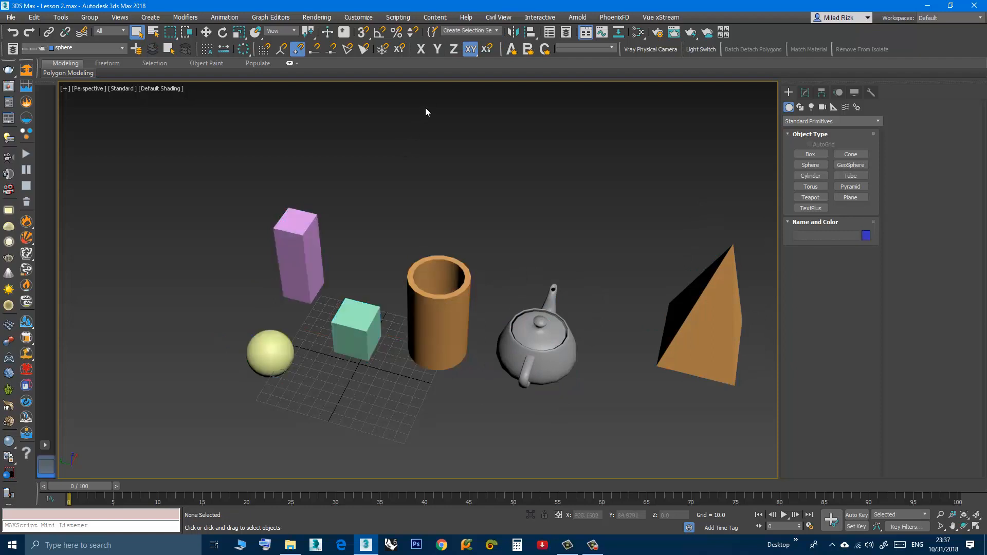
Draw an open three-point Line spline with straight corner segments on the ground in front of the teapot.
{"action": "scroll", "coordinate": [356, 211], "scroll_direction": "down", "scroll_amount": 6}
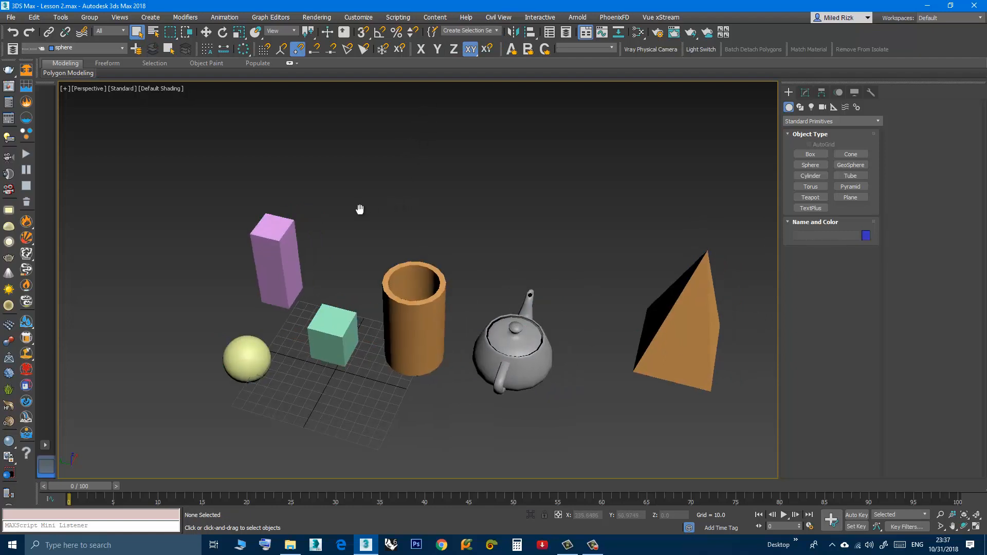
{"action": "middle_click_drag", "start_coordinate": [356, 231], "coordinate": [373, 208], "text": "alt"}
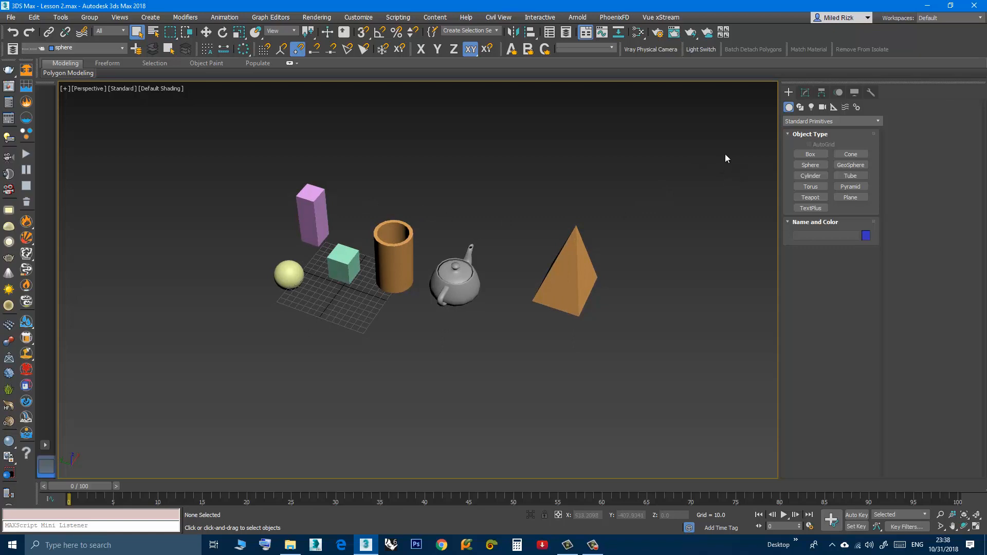
{"action": "left_click", "coordinate": [800, 108]}
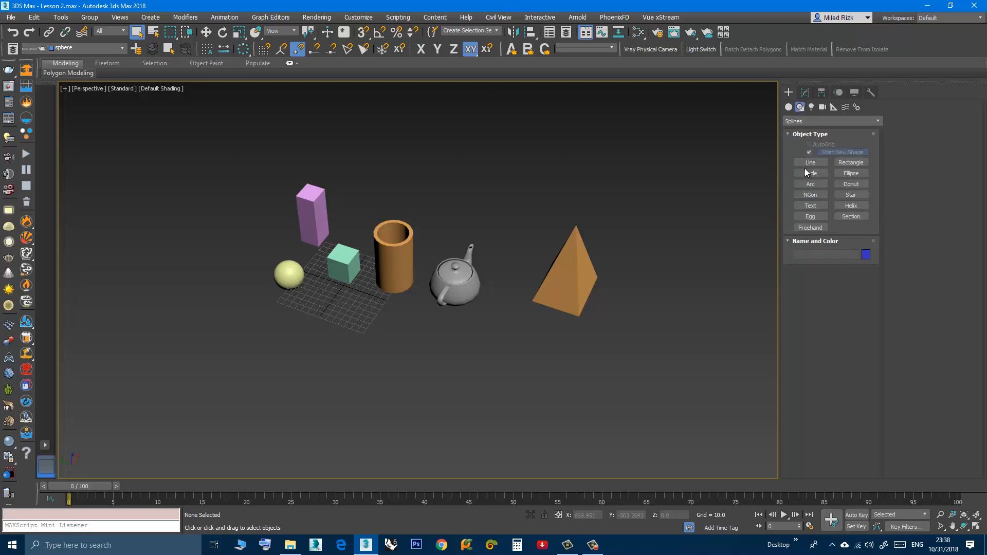
{"action": "left_click", "coordinate": [809, 163]}
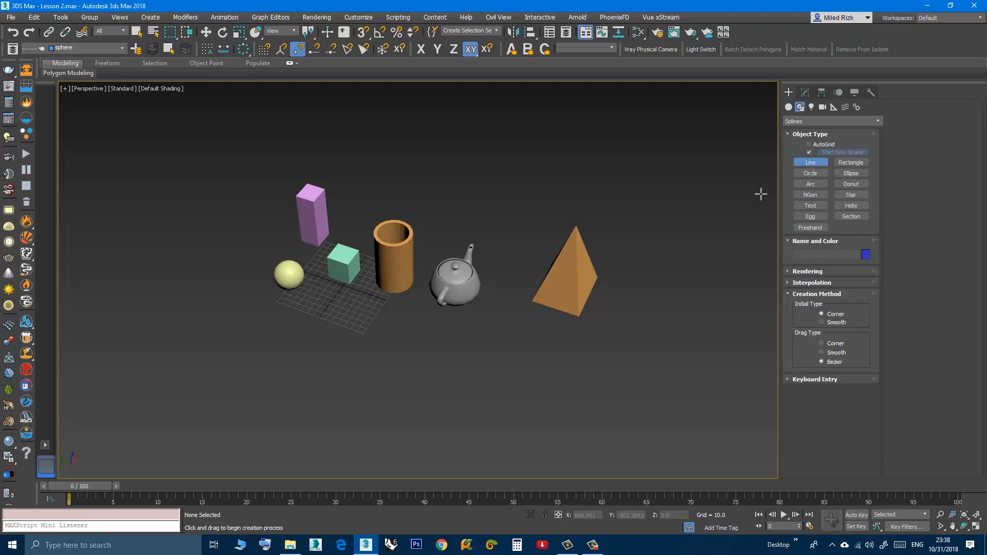
{"action": "left_click", "coordinate": [347, 400]}
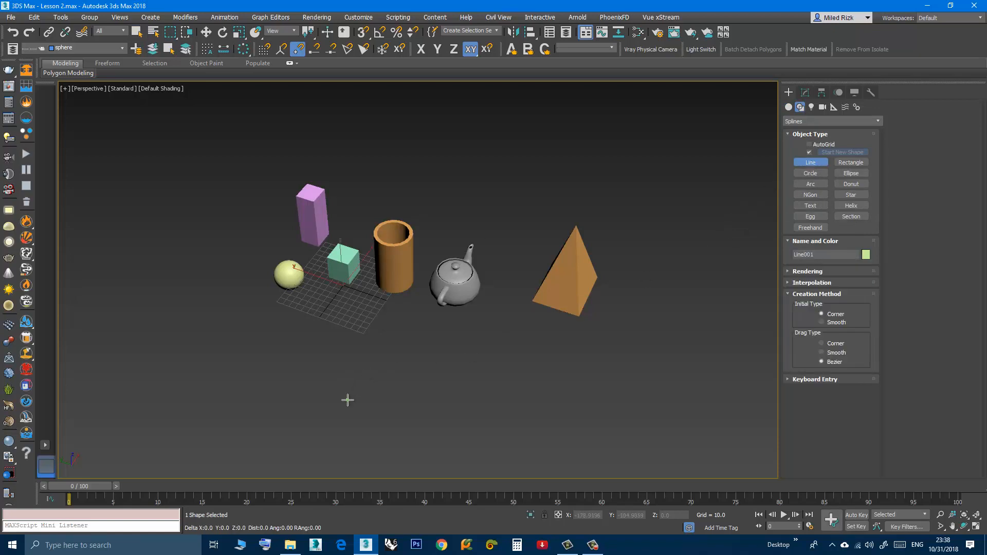
{"action": "left_click", "coordinate": [444, 343]}
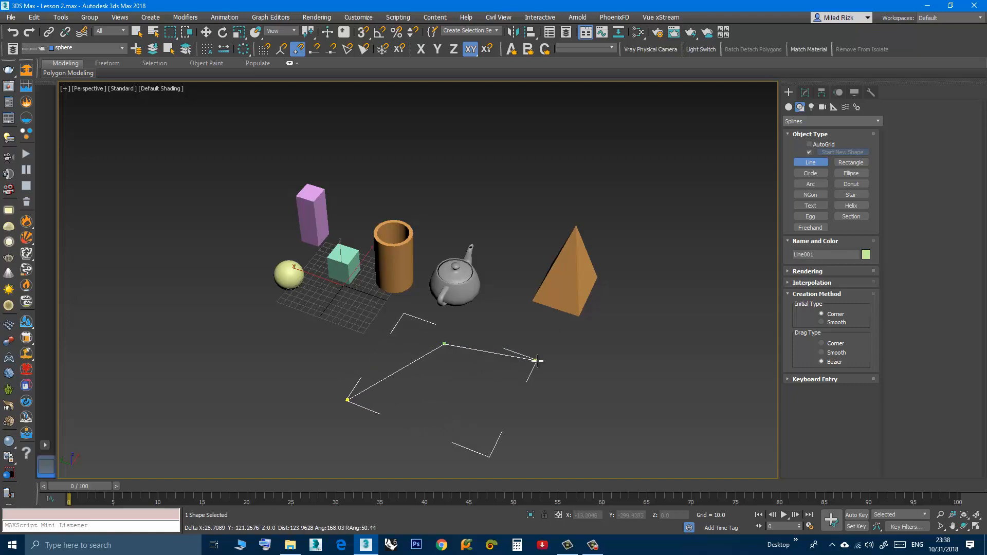
{"action": "left_click", "coordinate": [545, 362]}
{"action": "right_click", "coordinate": [496, 379]}
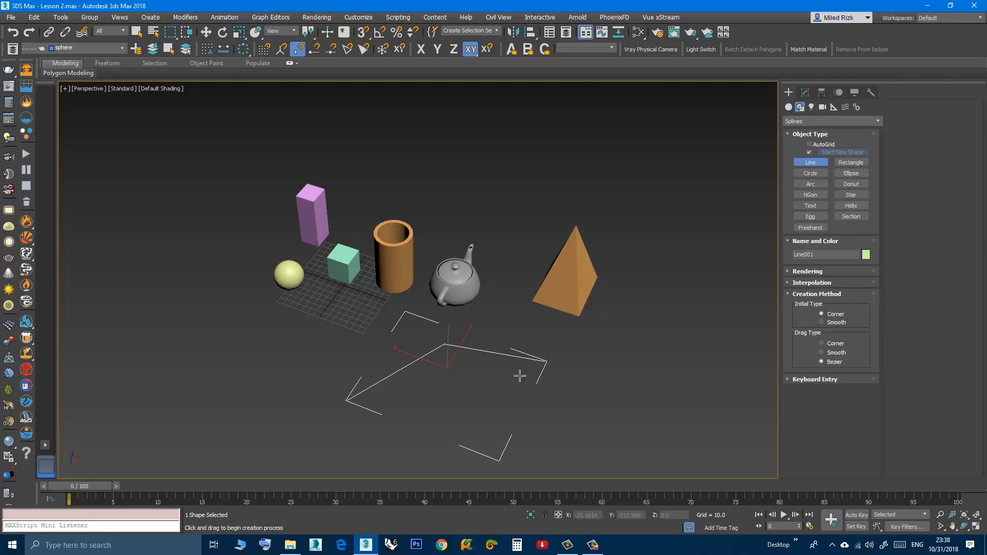
{"action": "right_click", "coordinate": [501, 375]}
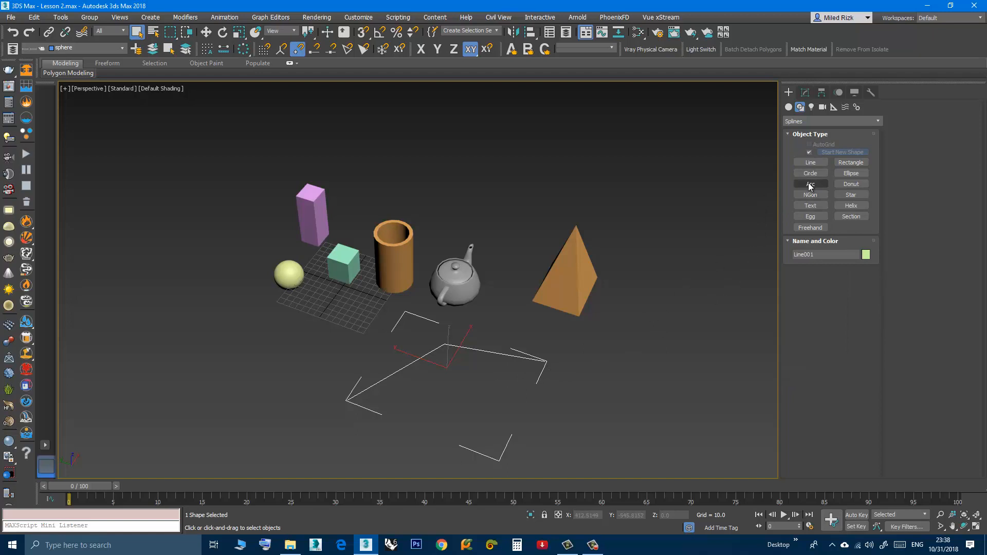
Draw a Circle spline with a radius of about 71.4 on the ground in front of the sphere.
{"action": "left_click", "coordinate": [811, 173]}
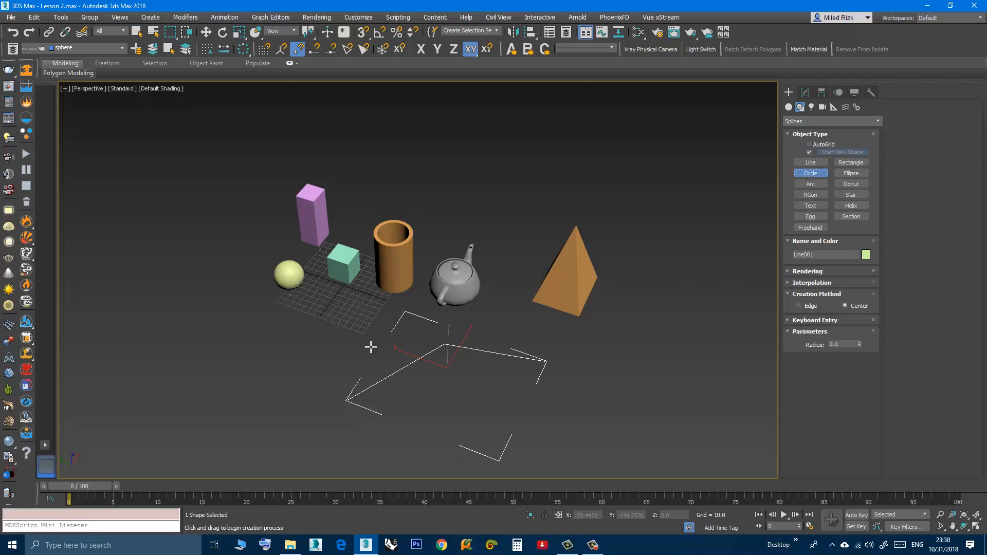
{"action": "left_click_drag", "start_coordinate": [207, 353], "coordinate": [226, 392]}
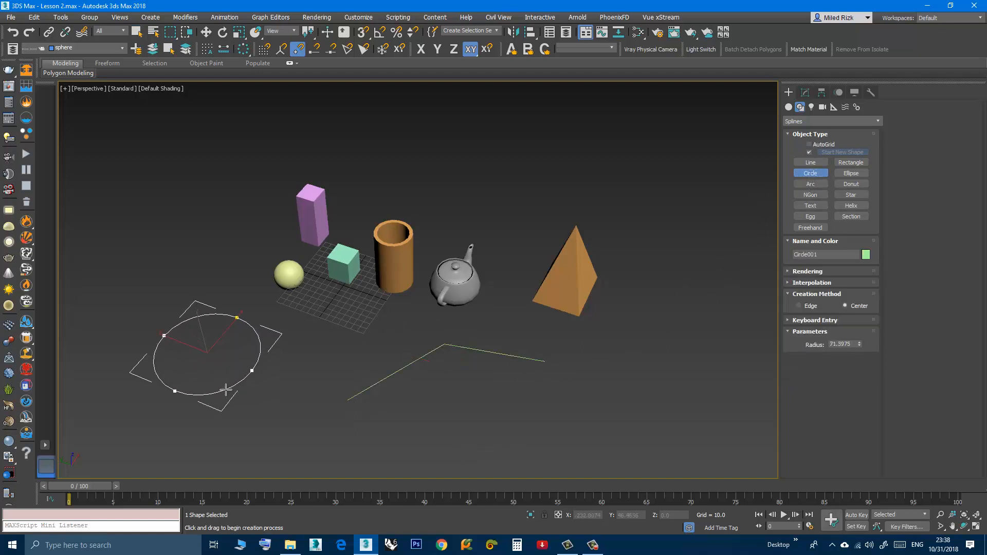
{"action": "right_click", "coordinate": [226, 353]}
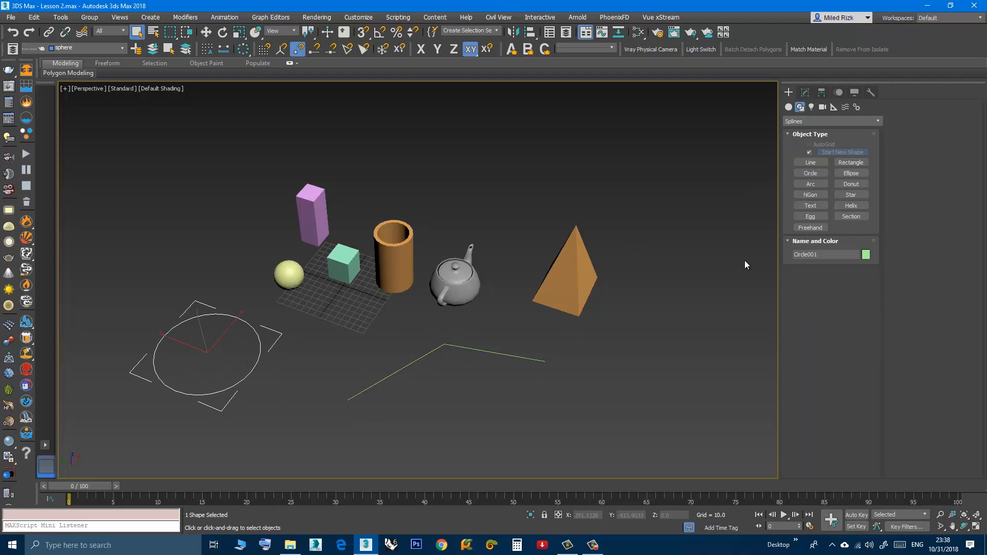
Draw an End-End-Middle Arc spline with a radius of about 135 in front of the pyramid.
{"action": "left_click", "coordinate": [813, 184]}
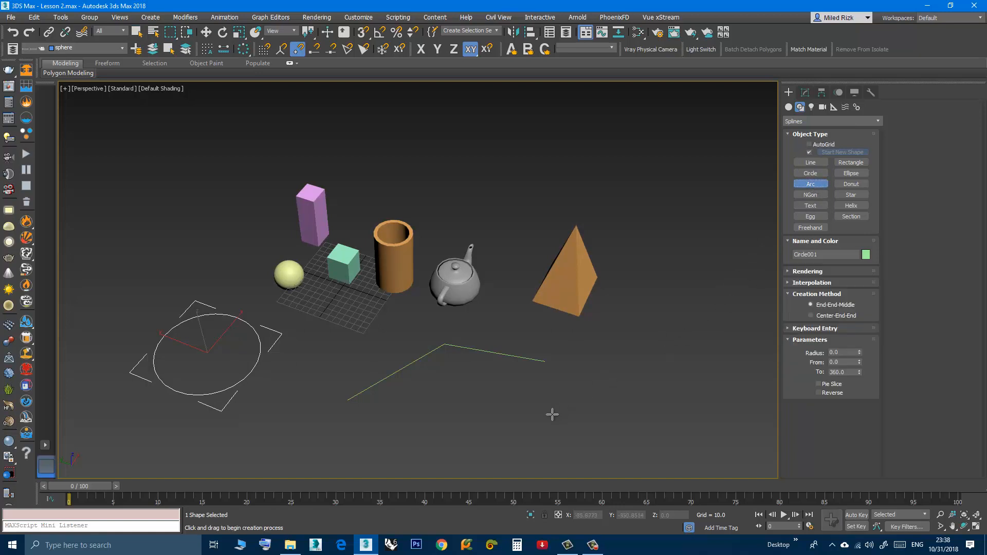
{"action": "left_click_drag", "start_coordinate": [552, 415], "coordinate": [706, 358]}
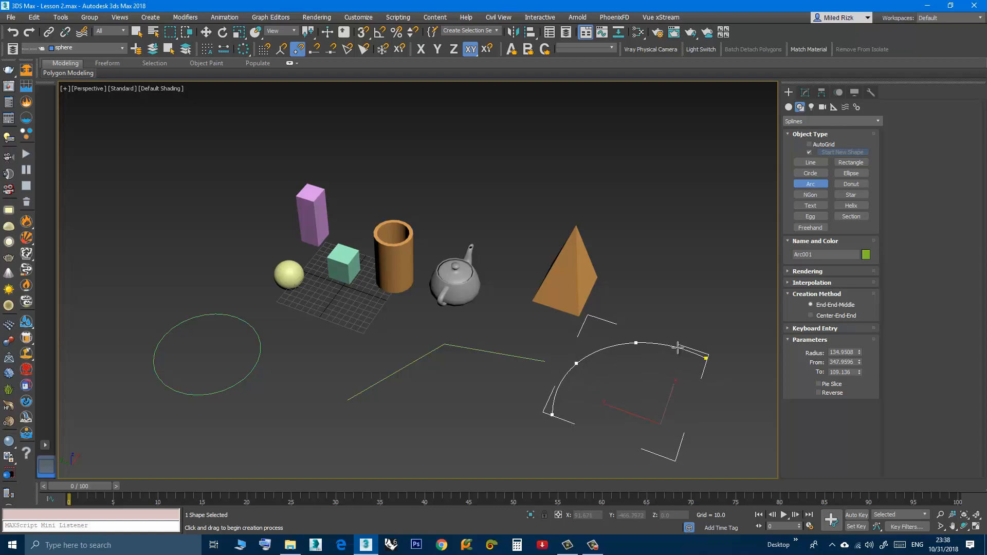
{"action": "left_click", "coordinate": [679, 348]}
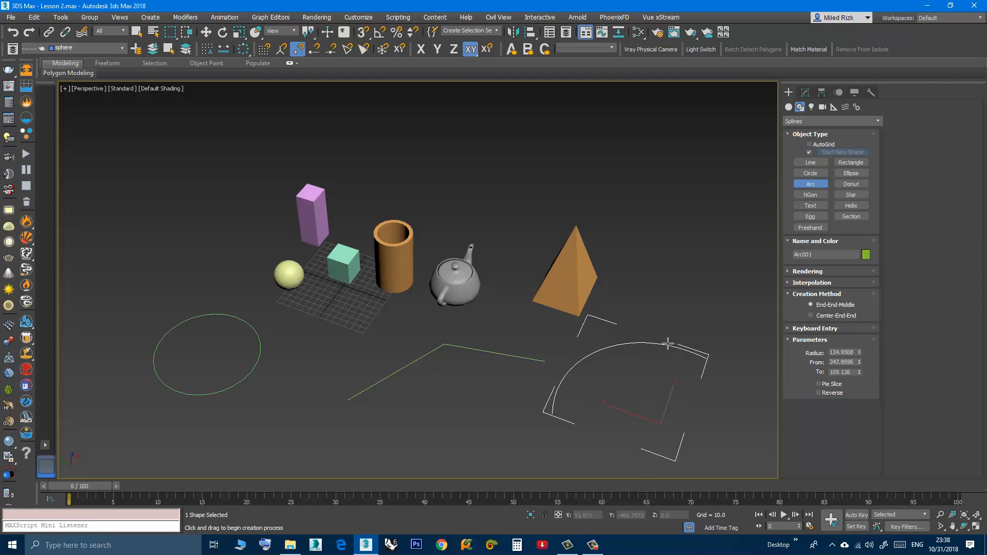
{"action": "right_click", "coordinate": [662, 310]}
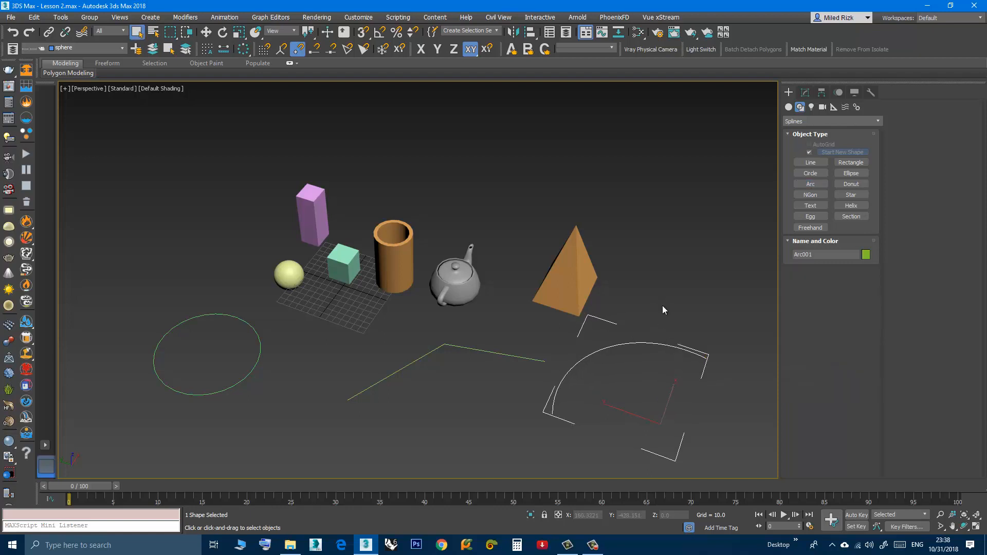
Draw a six-sided NGon spline with a radius of about 49.2 between the circle and the line.
{"action": "left_click", "coordinate": [812, 196]}
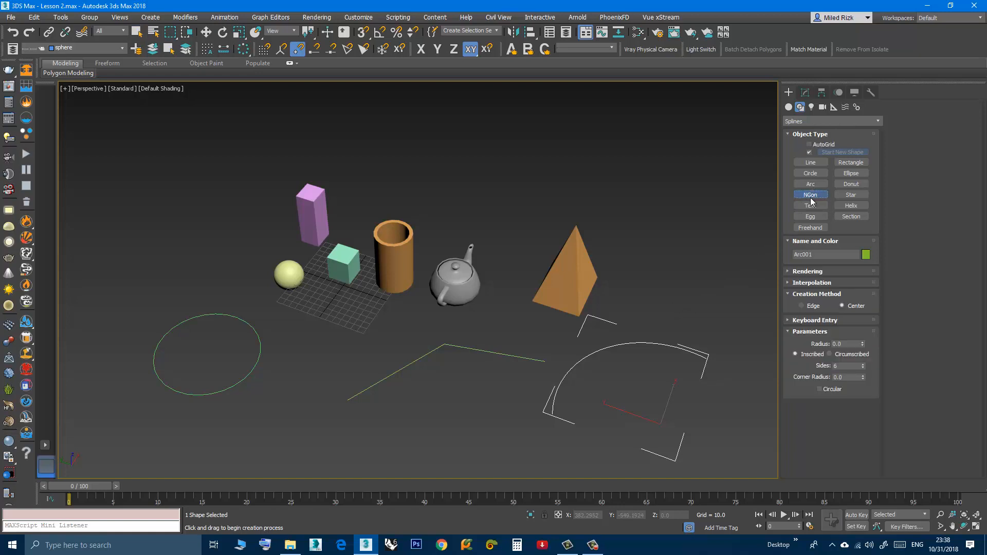
{"action": "left_click_drag", "start_coordinate": [312, 346], "coordinate": [313, 375]}
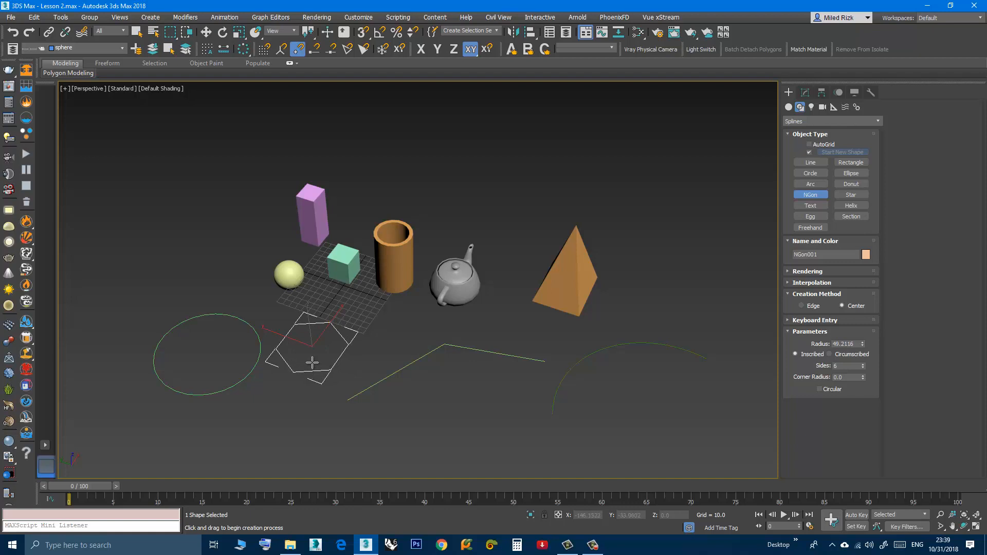
{"action": "right_click", "coordinate": [315, 353]}
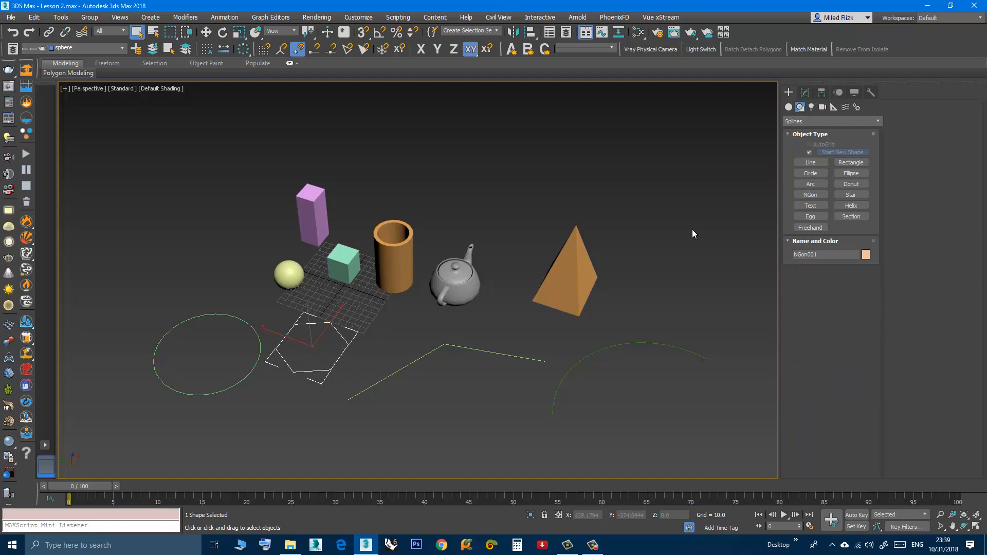
Set the polygon spline's number of sides to 8 and deselect it.
{"action": "left_click", "coordinate": [806, 93]}
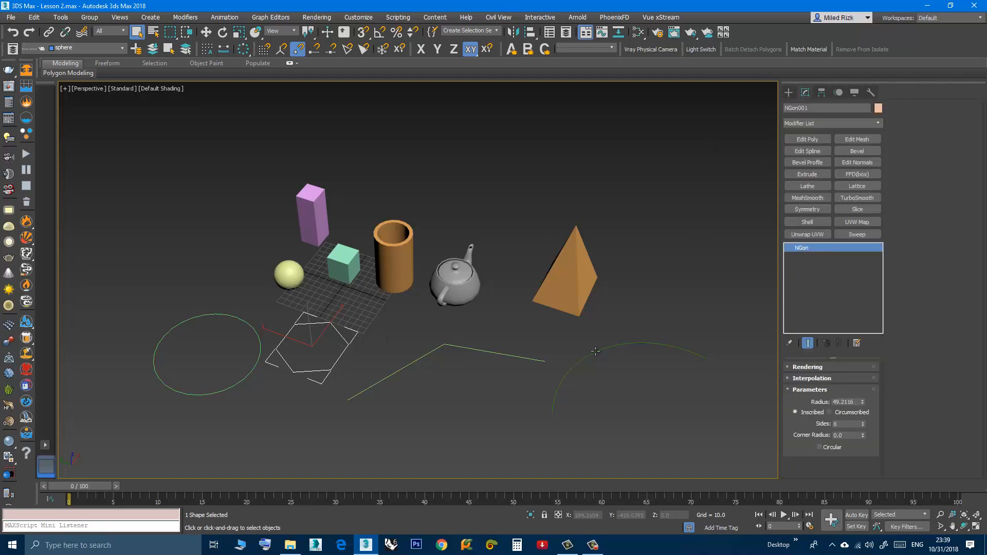
{"action": "scroll", "coordinate": [419, 411], "scroll_direction": "up", "scroll_amount": 2}
{"action": "scroll", "coordinate": [361, 340], "scroll_direction": "up", "scroll_amount": 4}
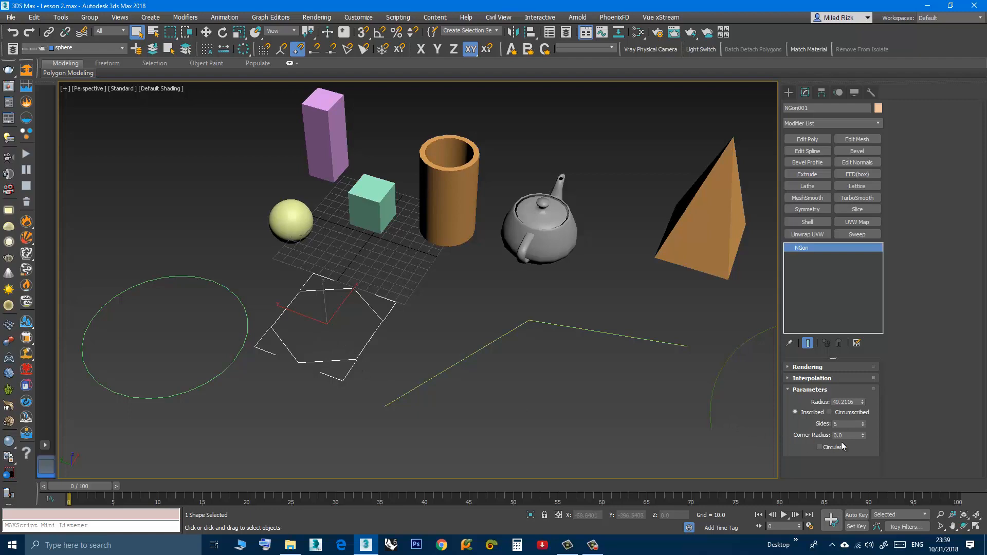
{"action": "left_click", "coordinate": [863, 422]}
{"action": "left_click", "coordinate": [863, 422]}
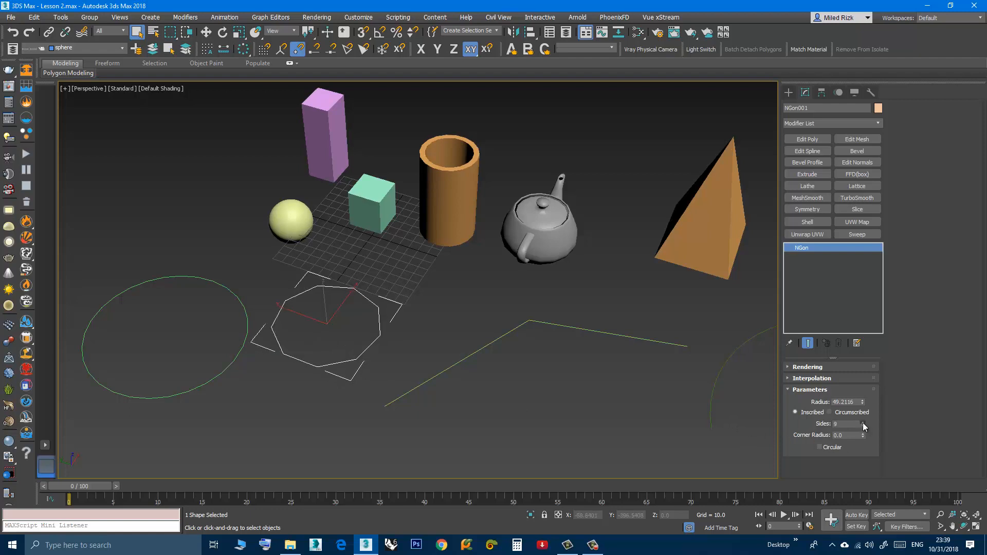
{"action": "left_click", "coordinate": [864, 422]}
{"action": "left_click", "coordinate": [863, 422]}
{"action": "mouse_move", "coordinate": [862, 423]}
{"action": "left_mouse_down"}
{"action": "mouse_move", "coordinate": [862, 434]}
{"action": "mouse_move", "coordinate": [862, 426]}
{"action": "left_mouse_up"}
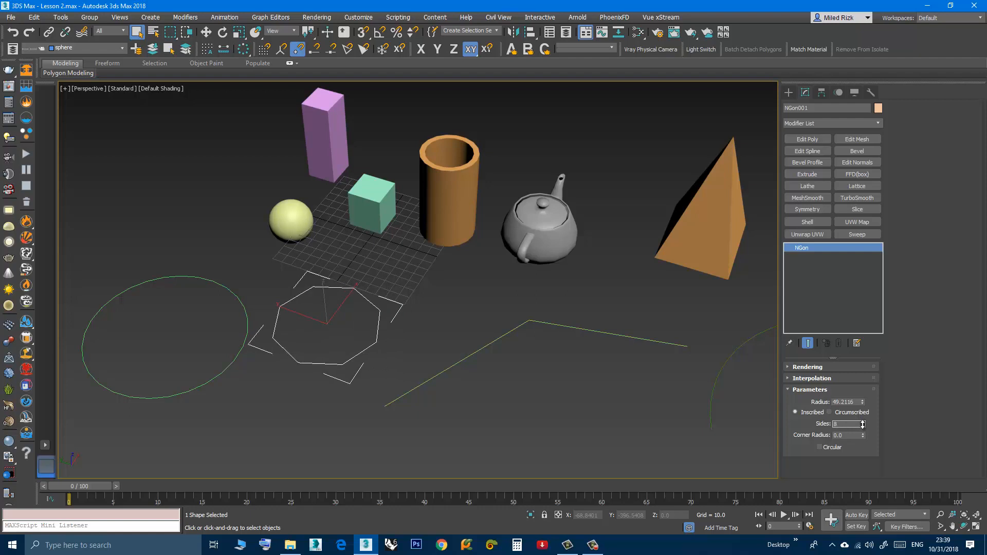
{"action": "scroll", "coordinate": [375, 417], "scroll_direction": "down", "scroll_amount": 4}
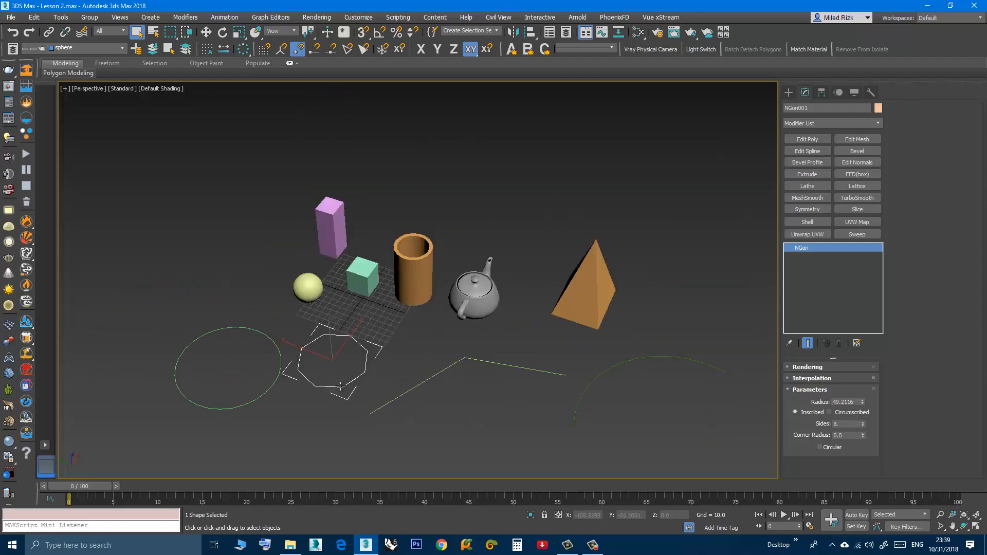
{"action": "right_click", "coordinate": [337, 404]}
{"action": "left_click", "coordinate": [331, 342]}
{"action": "left_click", "coordinate": [334, 412]}
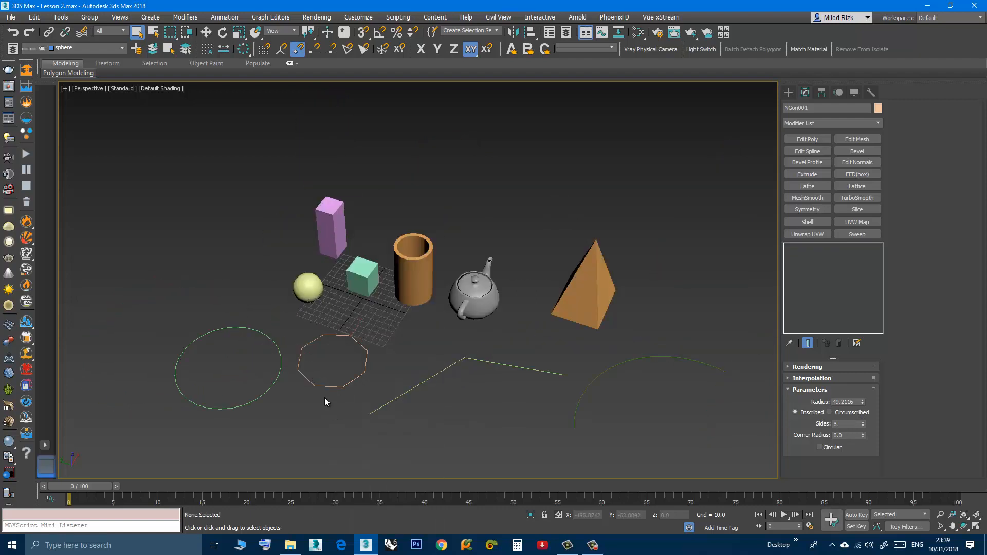
{"action": "scroll", "coordinate": [319, 391], "scroll_direction": "down", "scroll_amount": 5}
{"action": "scroll", "coordinate": [323, 384], "scroll_direction": "up", "scroll_amount": 3}
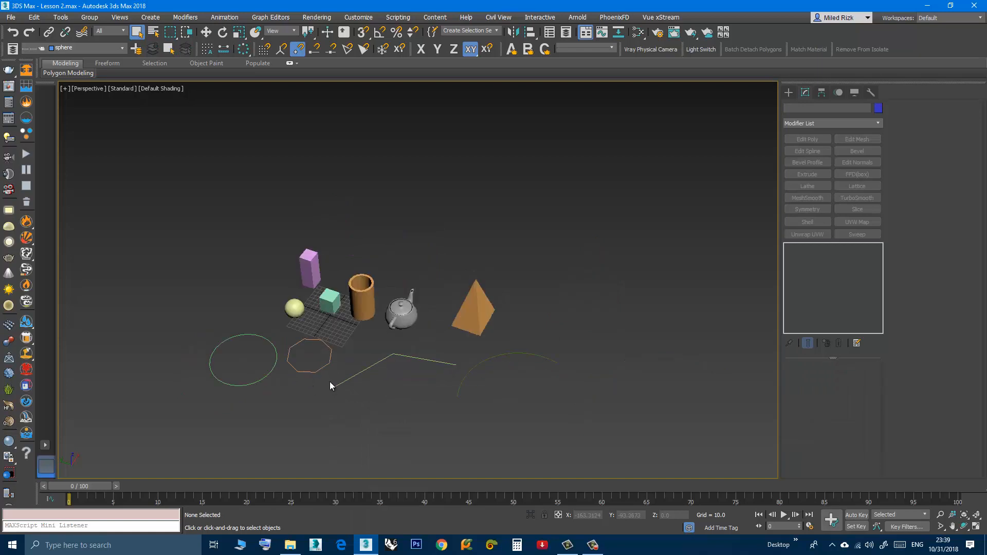
{"action": "scroll", "coordinate": [346, 368], "scroll_direction": "up", "scroll_amount": 4}
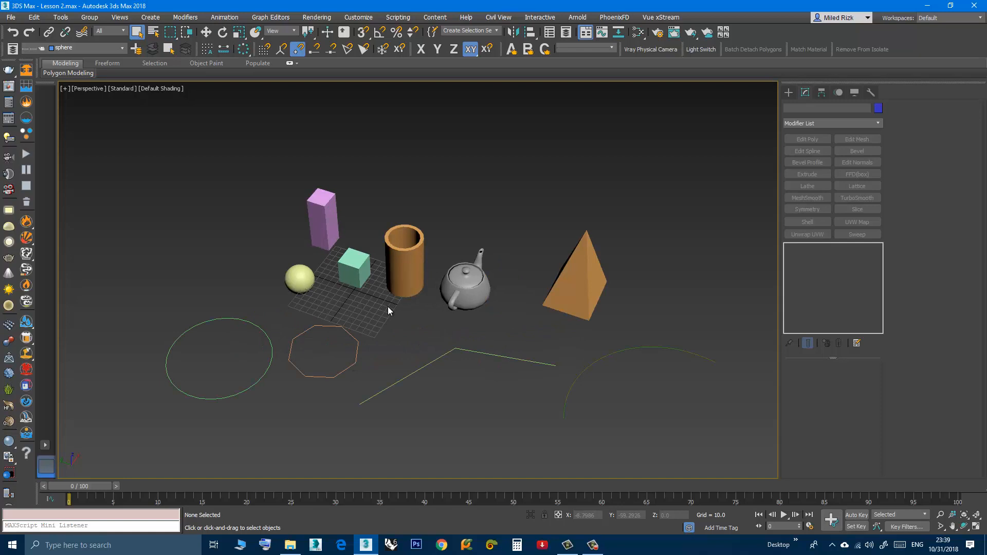
{"action": "middle_click_drag", "start_coordinate": [390, 314], "coordinate": [391, 324]}
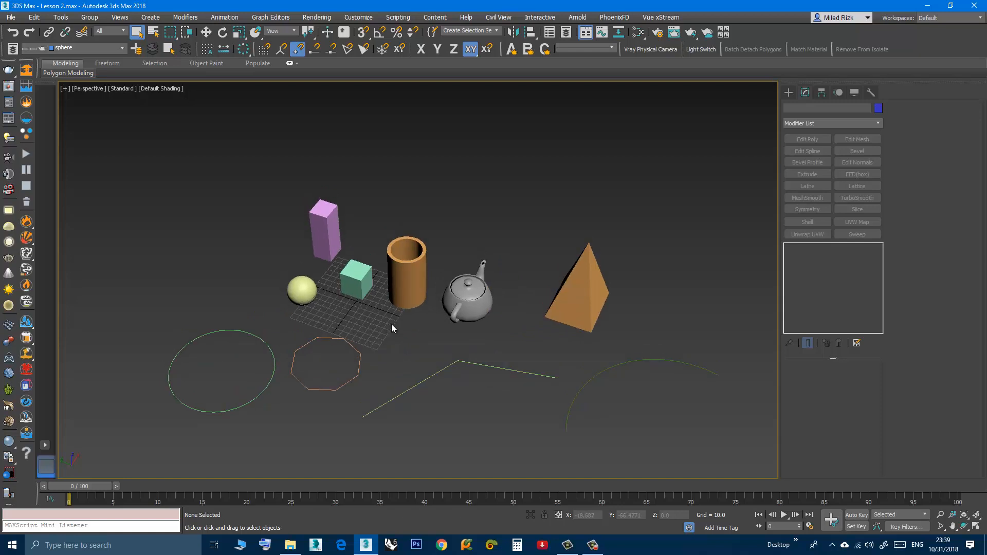
{"action": "scroll", "coordinate": [374, 305], "scroll_direction": "down", "scroll_amount": 3}
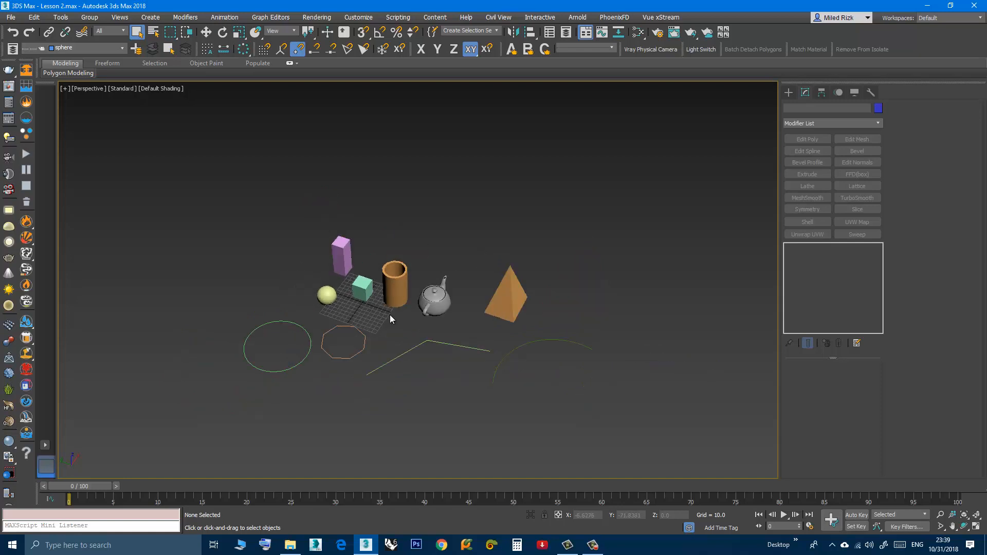
{"action": "scroll", "coordinate": [390, 315], "scroll_direction": "up", "scroll_amount": 3}
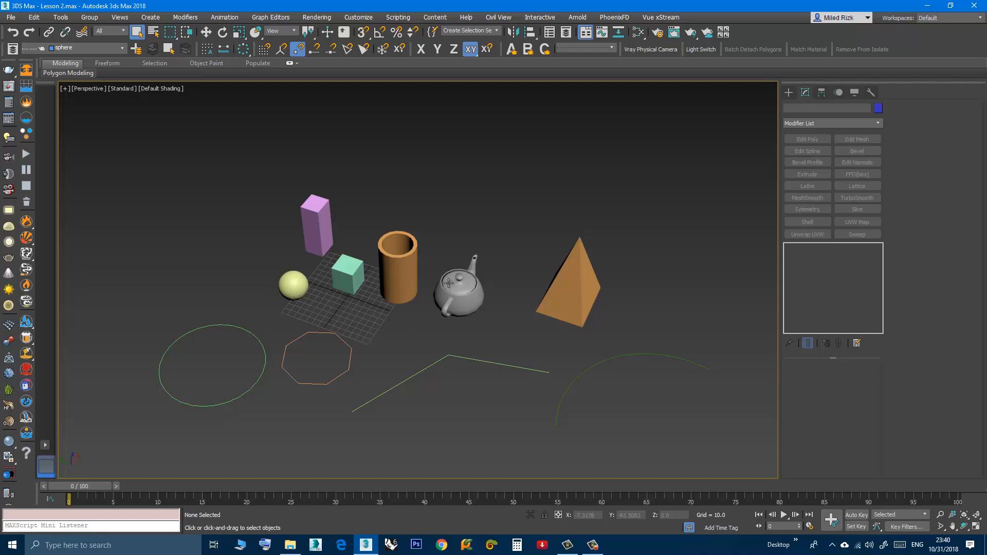
{"action": "middle_click_drag", "start_coordinate": [457, 308], "coordinate": [452, 333]}
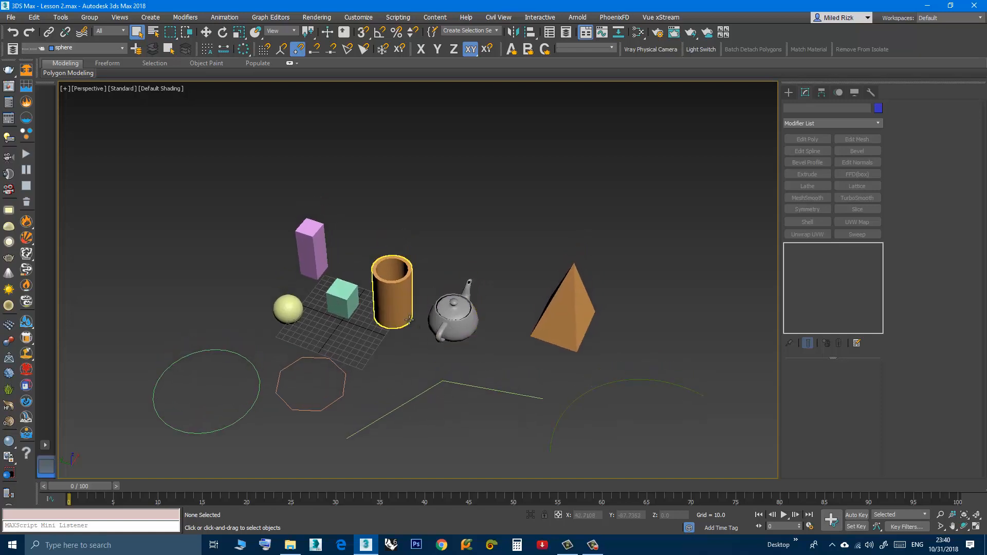
{"action": "scroll", "coordinate": [410, 324], "scroll_direction": "down", "scroll_amount": 3}
{"action": "scroll", "coordinate": [413, 339], "scroll_direction": "up", "scroll_amount": 3}
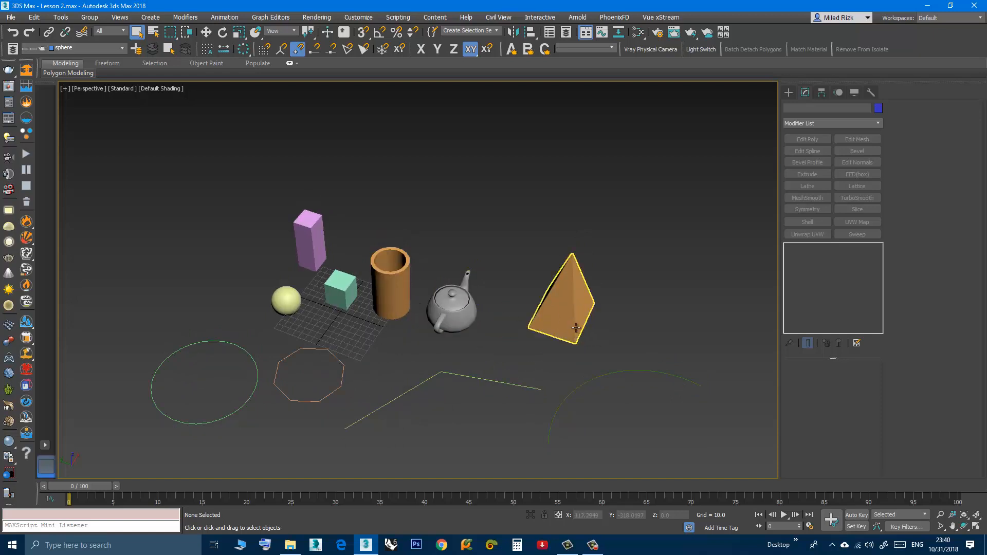
Group the tube, teapot, pyramid, line and arc under the name "set 1".
{"action": "left_click_drag", "start_coordinate": [638, 422], "coordinate": [389, 220]}
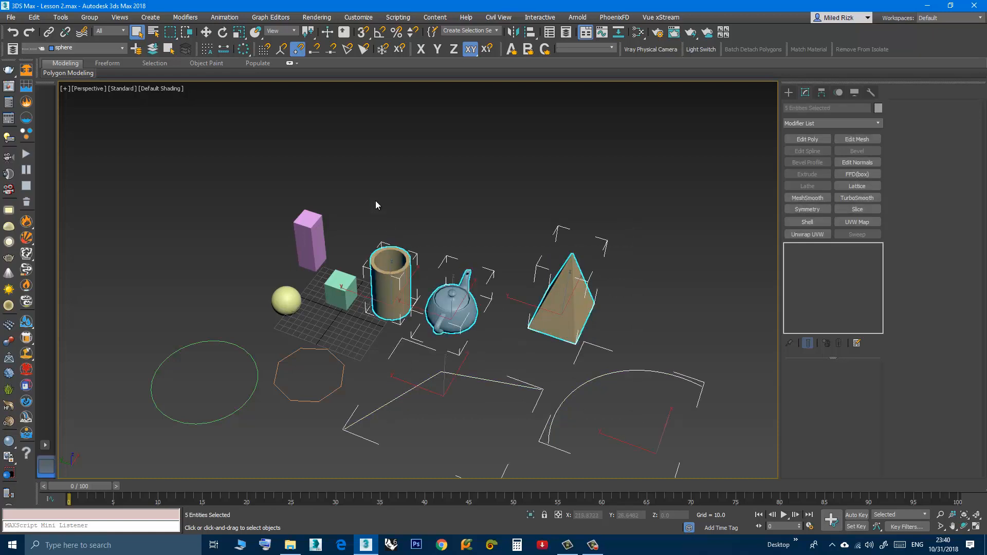
{"action": "left_click", "coordinate": [91, 19]}
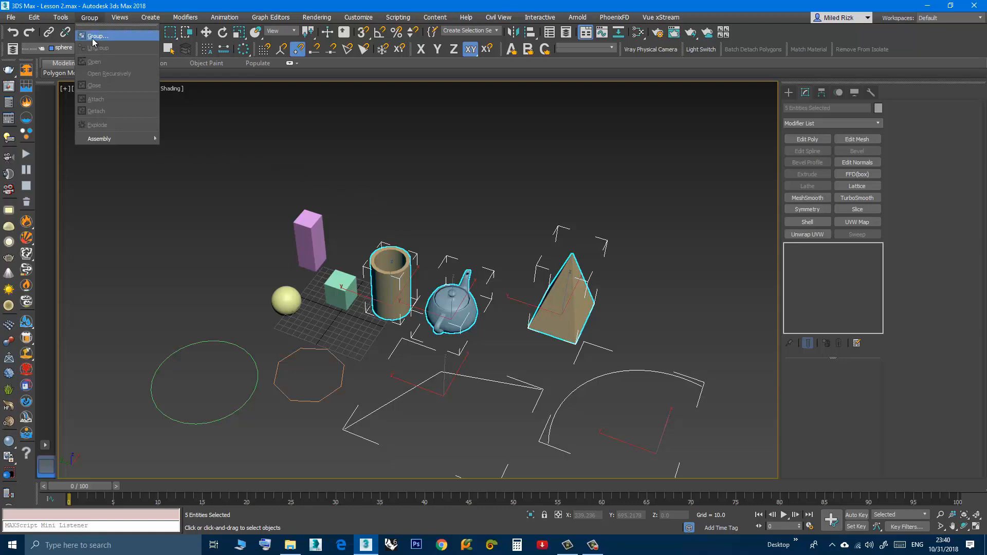
{"action": "left_click", "coordinate": [97, 36]}
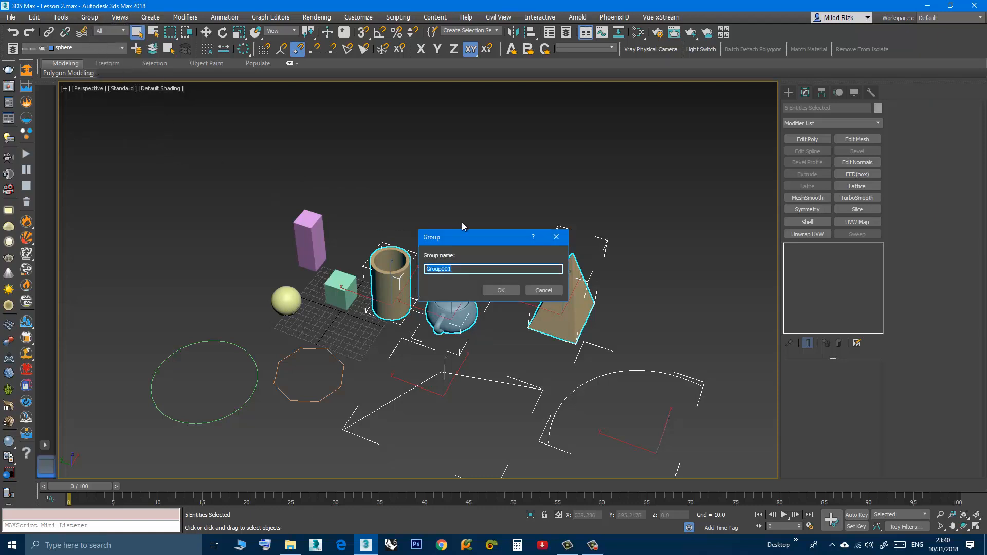
{"action": "left_click_drag", "start_coordinate": [474, 237], "coordinate": [375, 148]}
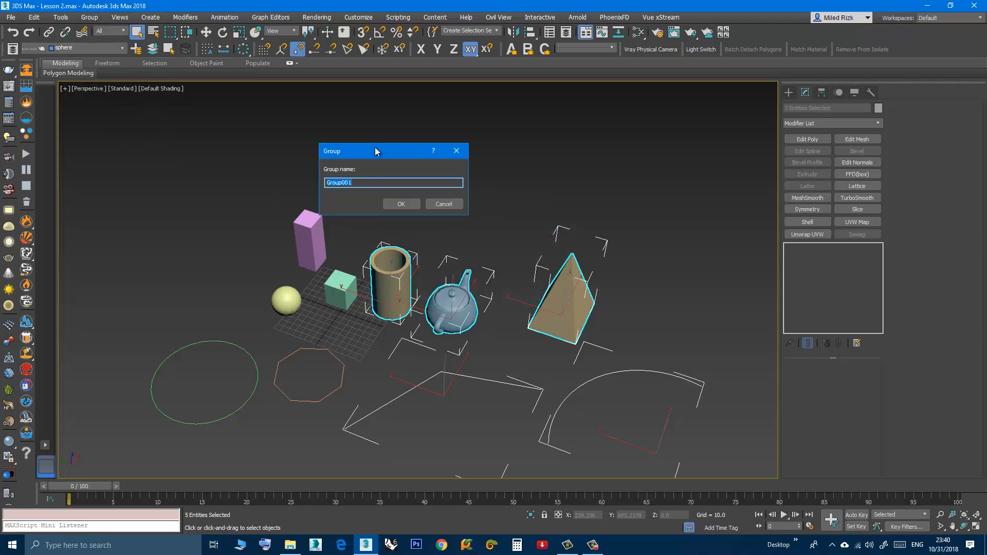
{"action": "type", "text": "set 1"}
{"action": "left_click", "coordinate": [401, 205]}
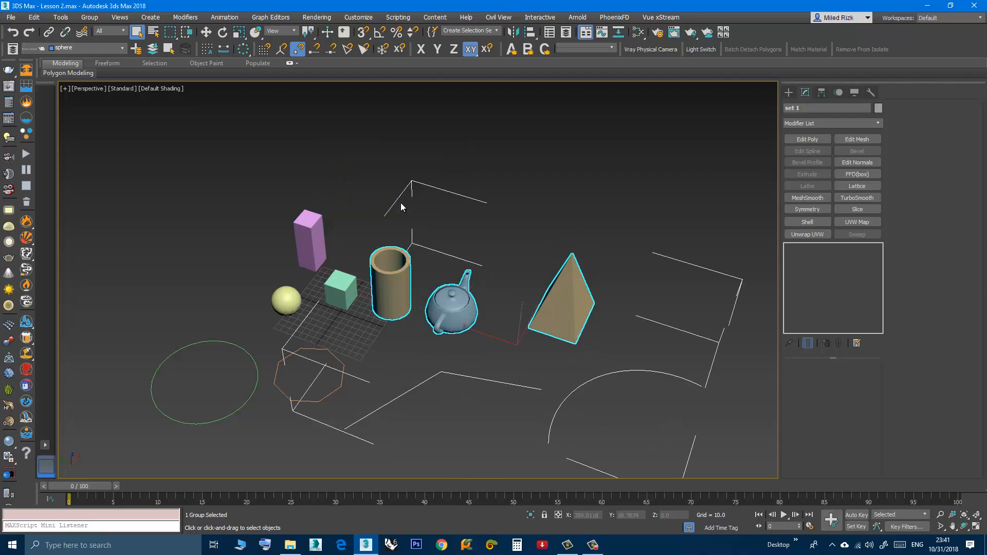
Move the set 1 group about 165 units along X, with a slight shift along Y.
{"action": "middle_click_drag", "start_coordinate": [400, 212], "coordinate": [354, 199]}
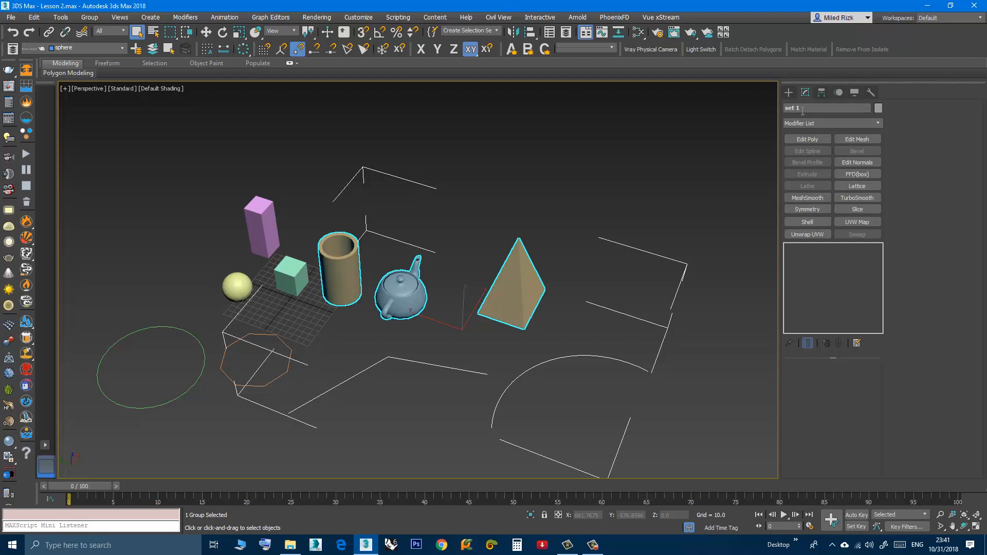
{"action": "left_click", "coordinate": [518, 159]}
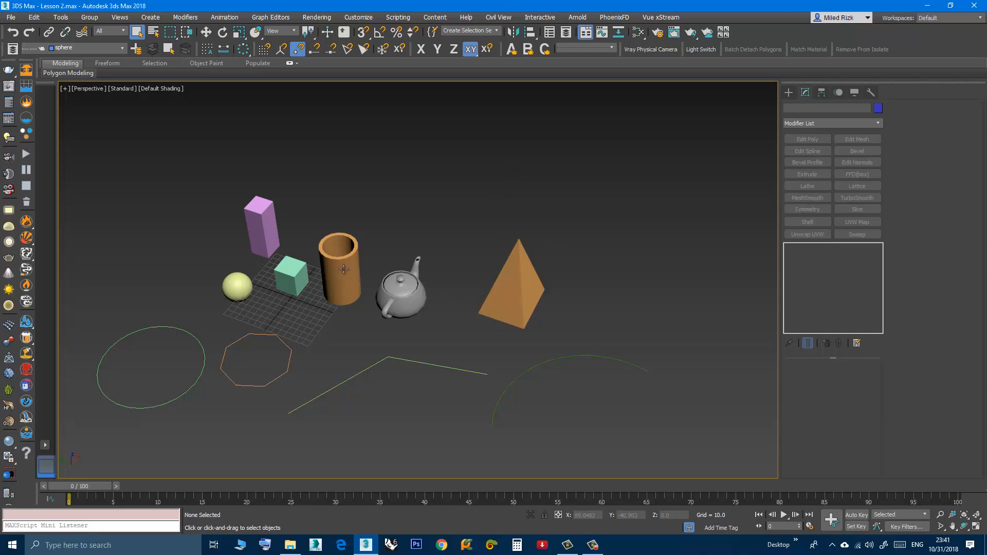
{"action": "left_click", "coordinate": [524, 276]}
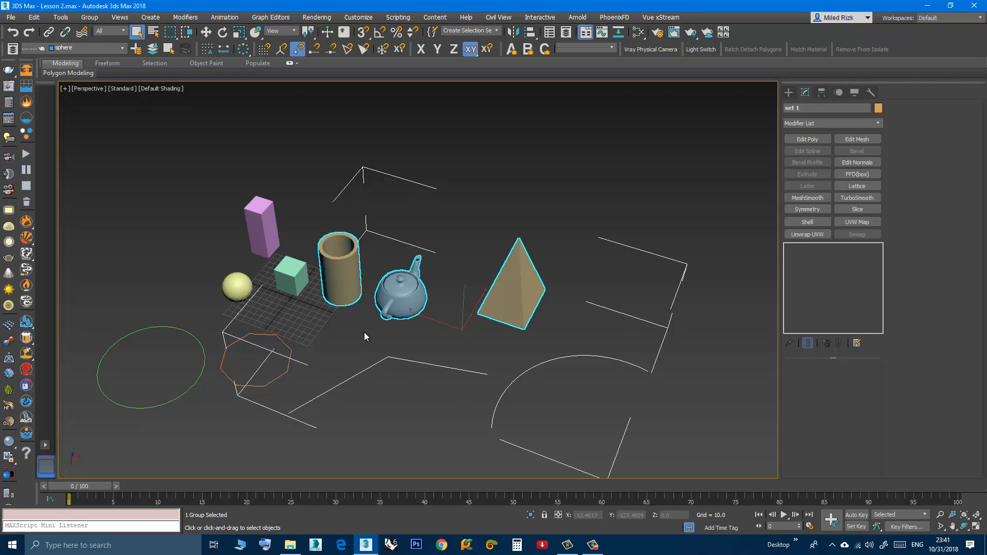
{"action": "left_click", "coordinate": [206, 32]}
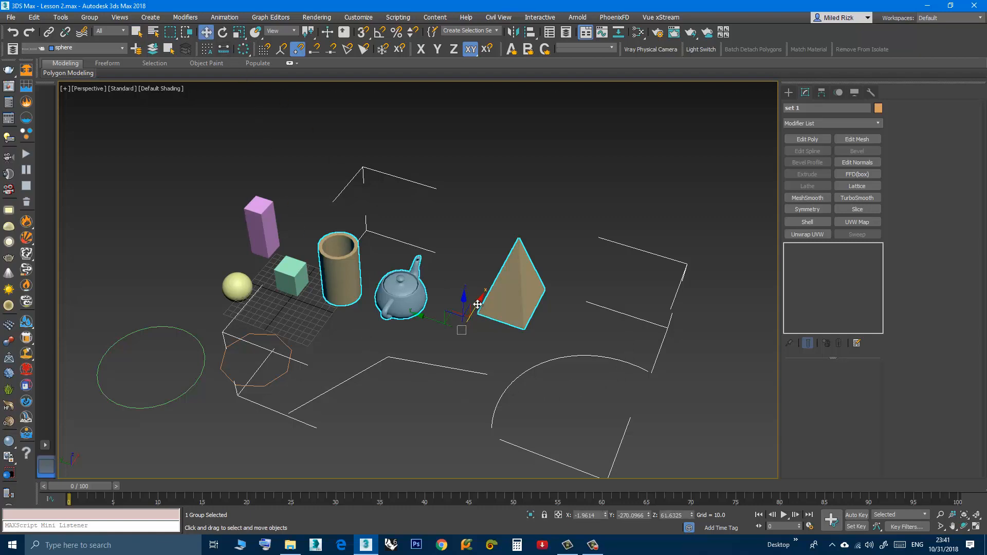
{"action": "left_click_drag", "start_coordinate": [477, 304], "coordinate": [517, 200]}
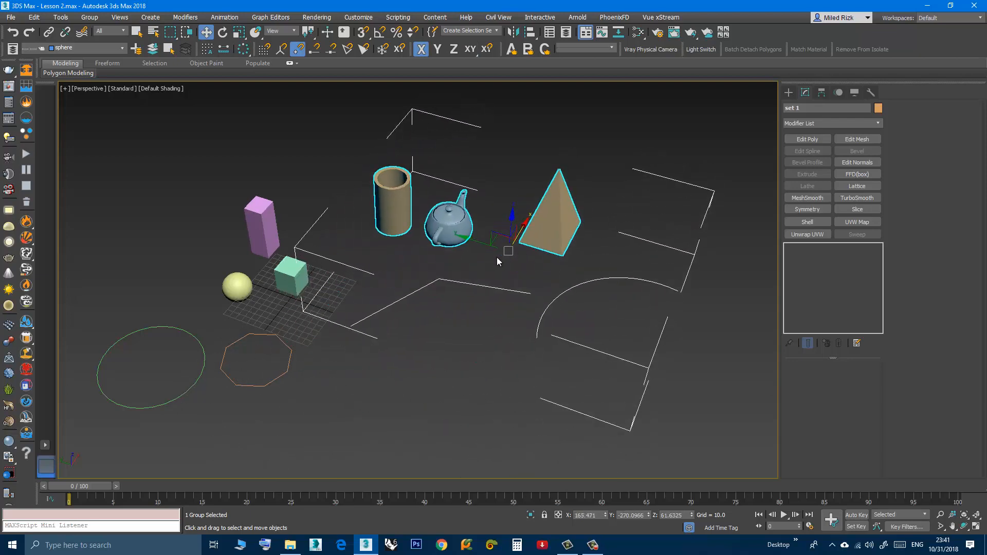
{"action": "left_click_drag", "start_coordinate": [486, 241], "coordinate": [469, 254]}
Rotate the set 1 group to about -7.5 degrees around Z and deselect it.
{"action": "left_click", "coordinate": [222, 33]}
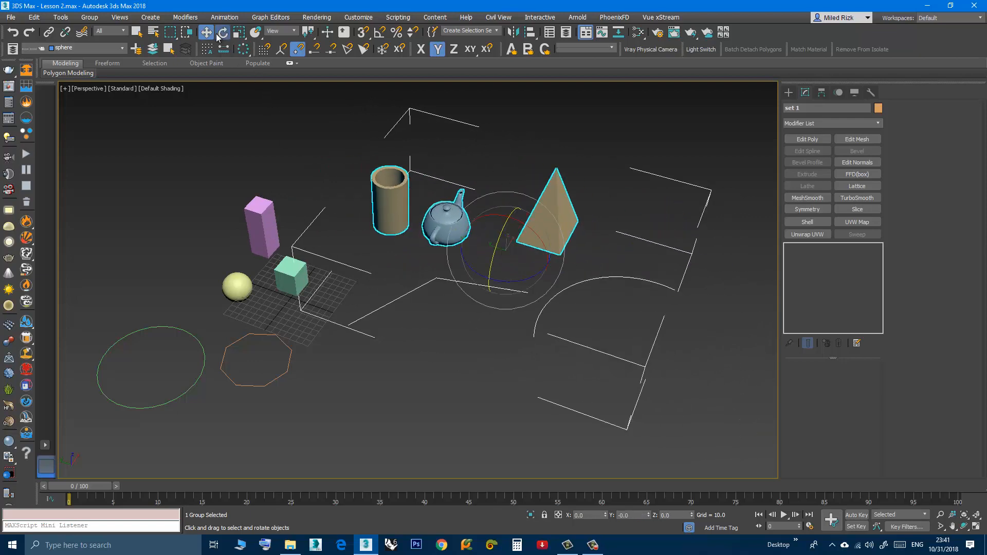
{"action": "left_click", "coordinate": [508, 281]}
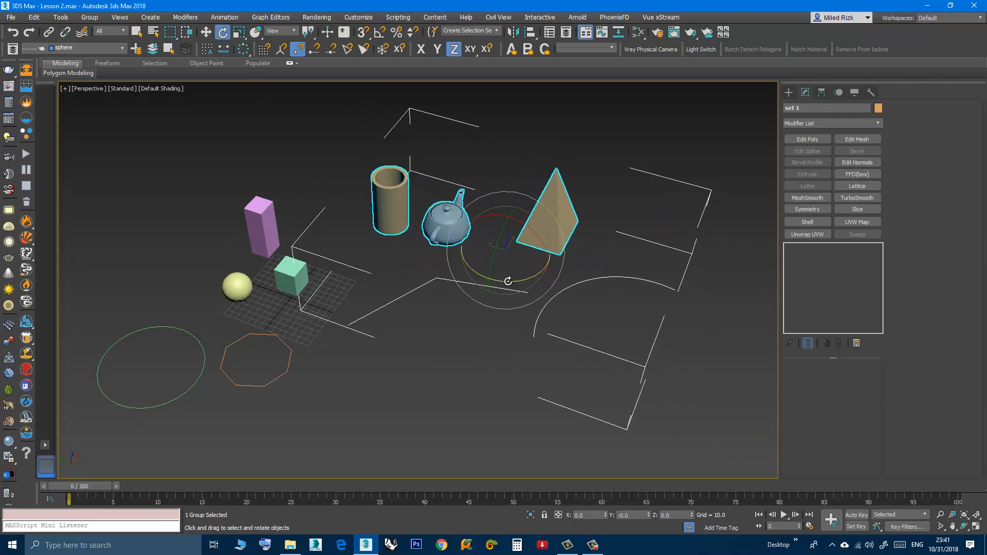
{"action": "mouse_move", "coordinate": [508, 281]}
{"action": "left_mouse_down"}
{"action": "mouse_move", "coordinate": [441, 275]}
{"action": "mouse_move", "coordinate": [569, 277]}
{"action": "mouse_move", "coordinate": [458, 278]}
{"action": "mouse_move", "coordinate": [507, 281]}
{"action": "left_mouse_up"}
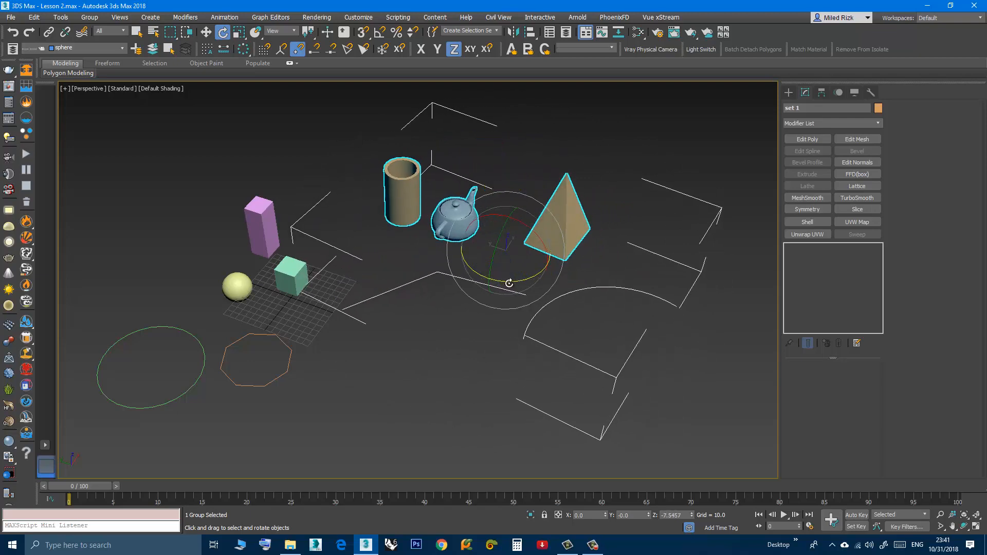
{"action": "middle_click_drag", "start_coordinate": [467, 315], "coordinate": [430, 332]}
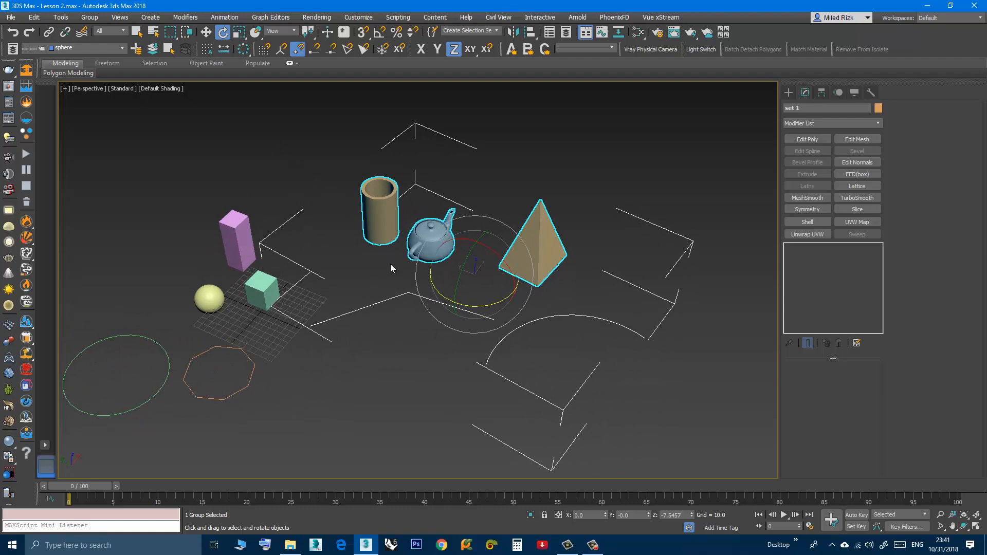
{"action": "middle_click_drag", "start_coordinate": [393, 270], "coordinate": [406, 293], "text": "alt"}
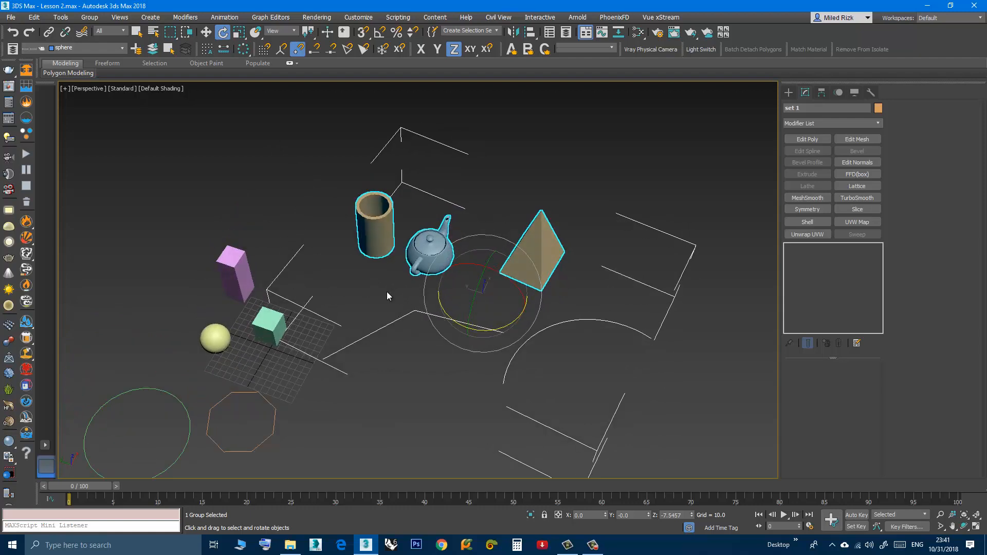
{"action": "left_click", "coordinate": [383, 291]}
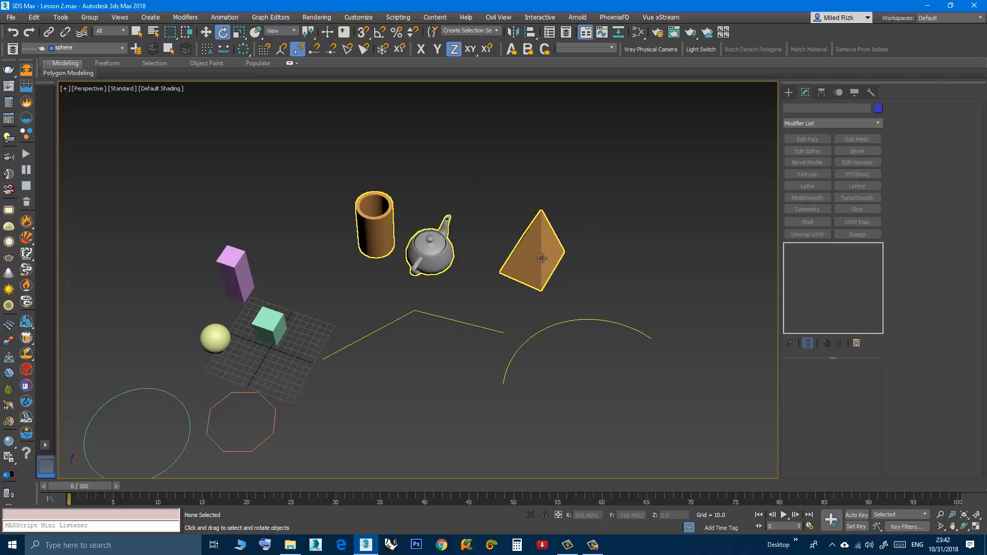
Select the set 1 group and open it so its members can be edited individually.
{"action": "left_click", "coordinate": [464, 291]}
{"action": "middle_click_drag", "start_coordinate": [464, 291], "coordinate": [431, 303]}
{"action": "key", "text": "ctrl+z"}
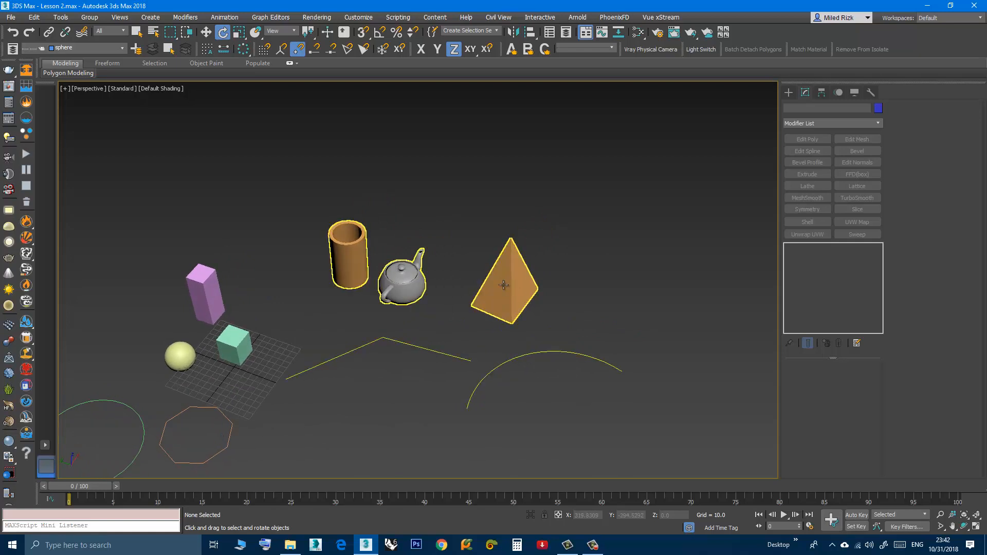
{"action": "left_click", "coordinate": [503, 285]}
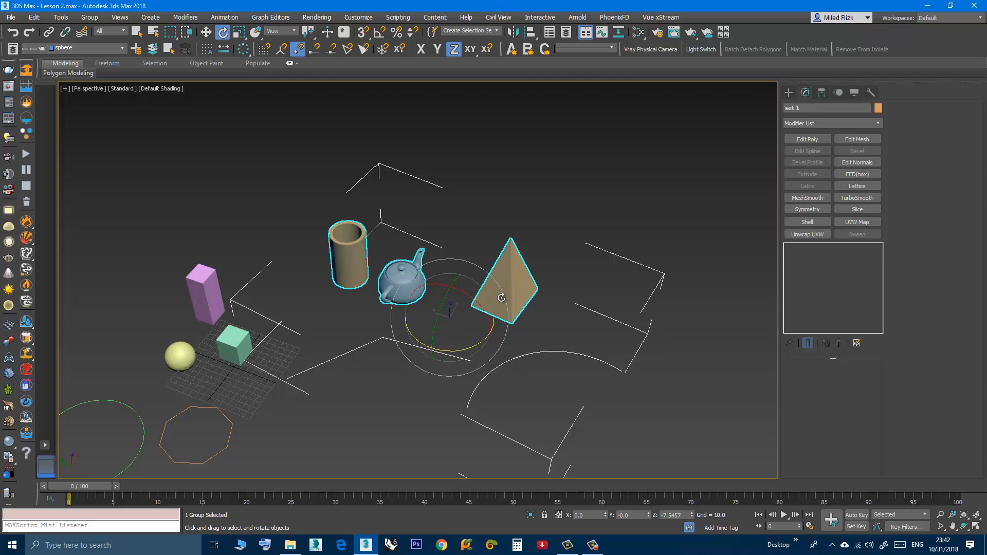
{"action": "middle_click_drag", "start_coordinate": [501, 297], "coordinate": [505, 303], "text": "alt"}
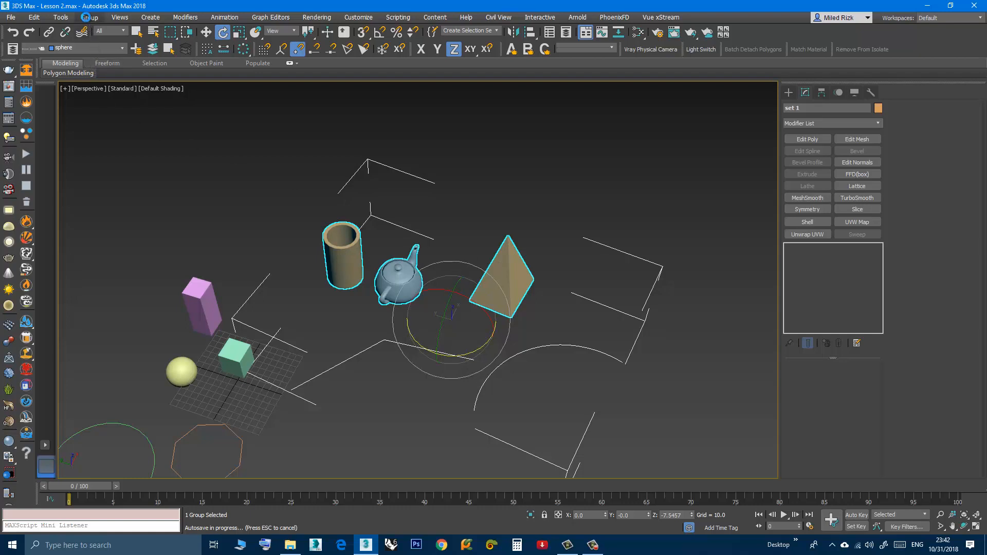
{"action": "left_click", "coordinate": [88, 18]}
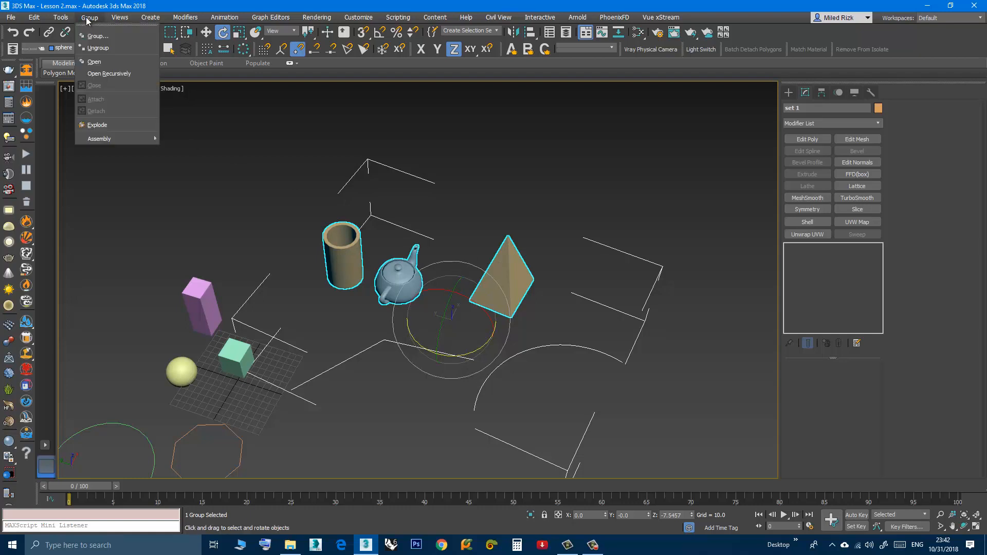
{"action": "left_click", "coordinate": [93, 62]}
{"action": "middle_click_drag", "start_coordinate": [299, 220], "coordinate": [260, 202]}
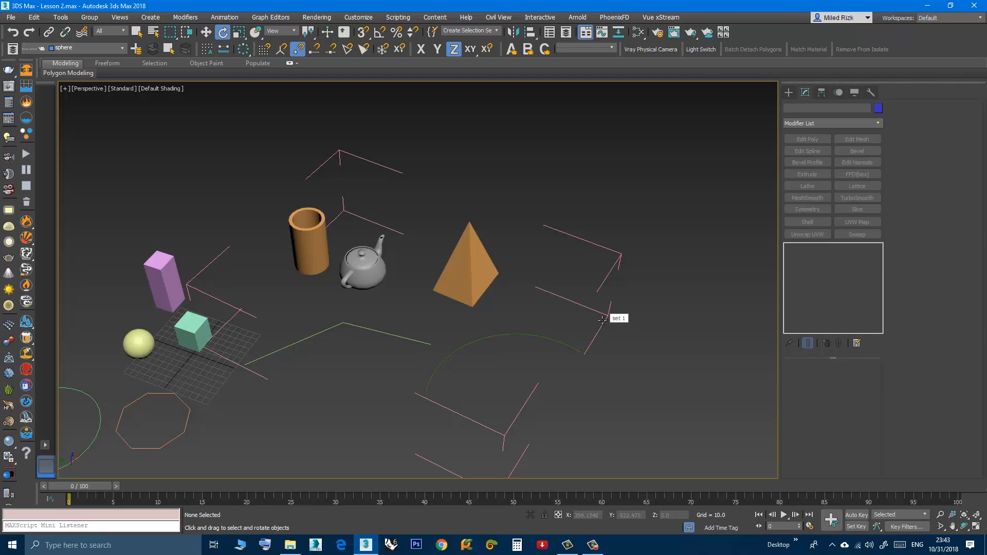
Resize the pyramid inside the open group to a width of about 107.6, depth of 110.3 and height of 268.7.
{"action": "middle_click_drag", "start_coordinate": [464, 250], "coordinate": [473, 269], "text": "alt"}
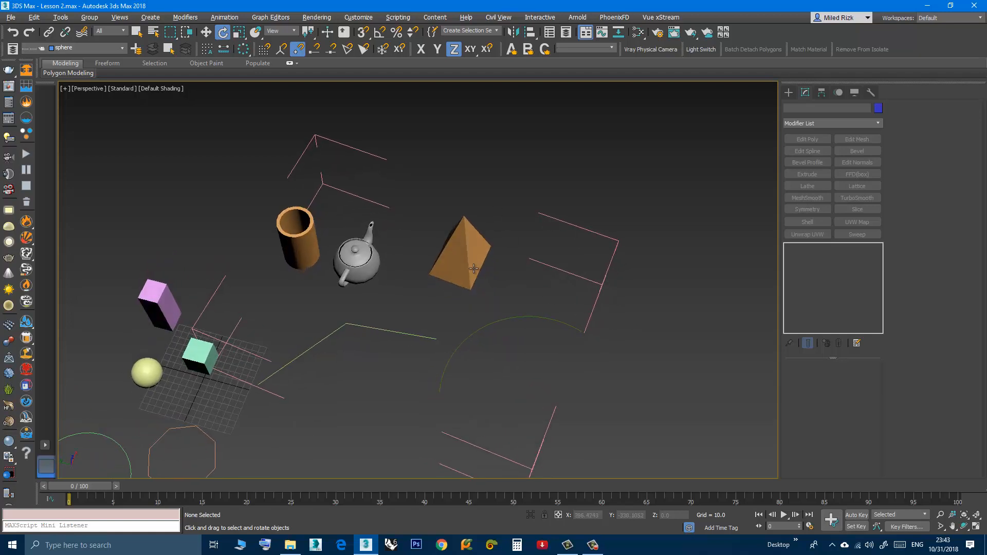
{"action": "left_click", "coordinate": [361, 263]}
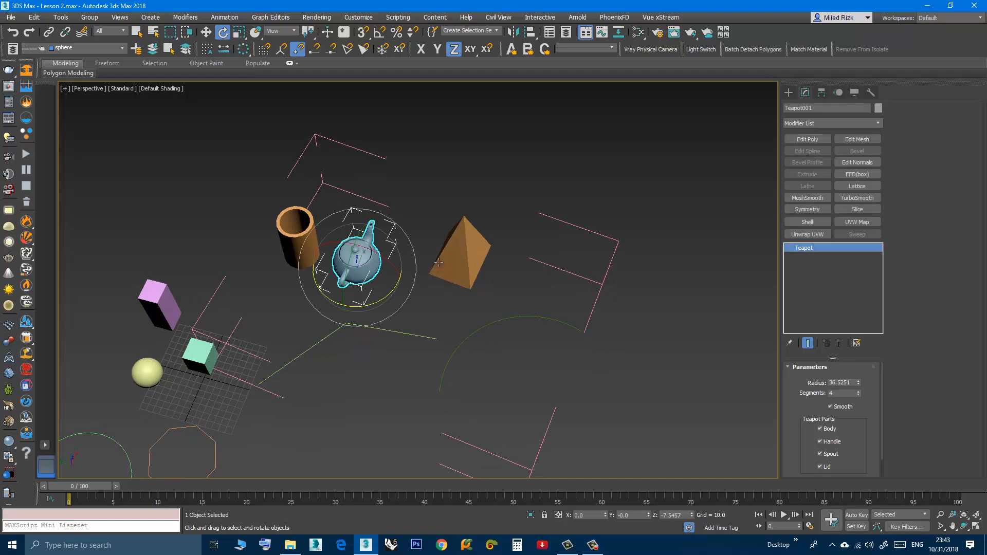
{"action": "left_click", "coordinate": [464, 261]}
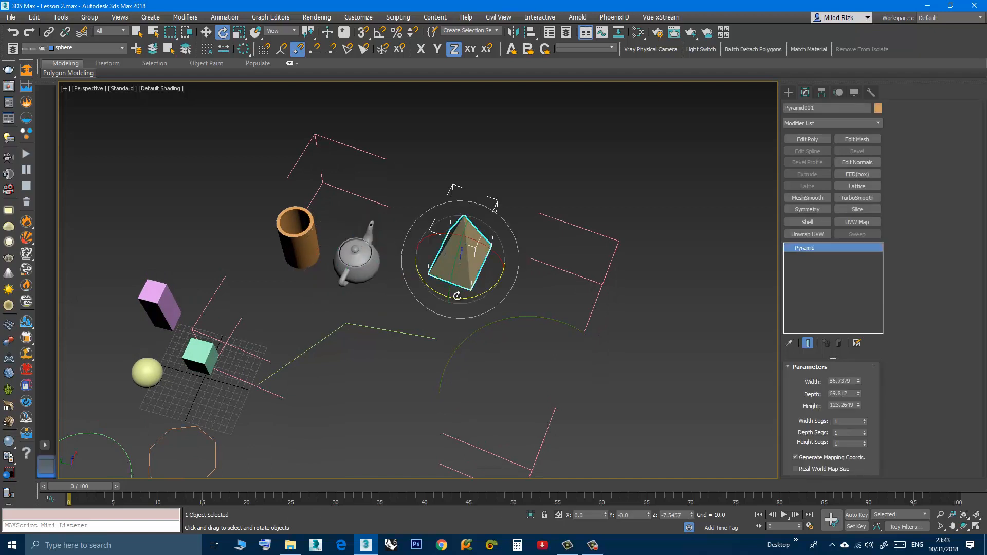
{"action": "middle_click_drag", "start_coordinate": [458, 296], "coordinate": [478, 247], "text": "alt"}
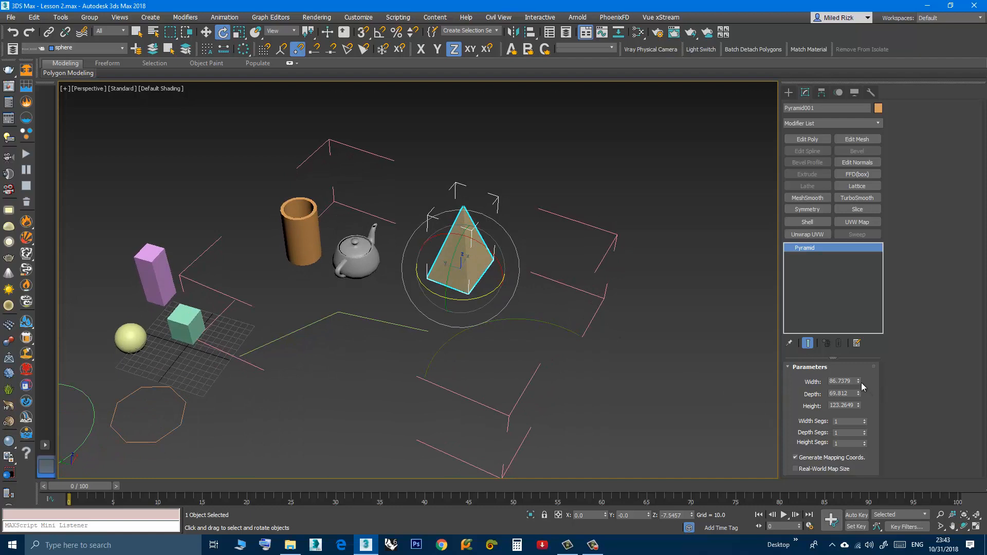
{"action": "left_click_drag", "start_coordinate": [859, 382], "coordinate": [858, 360]}
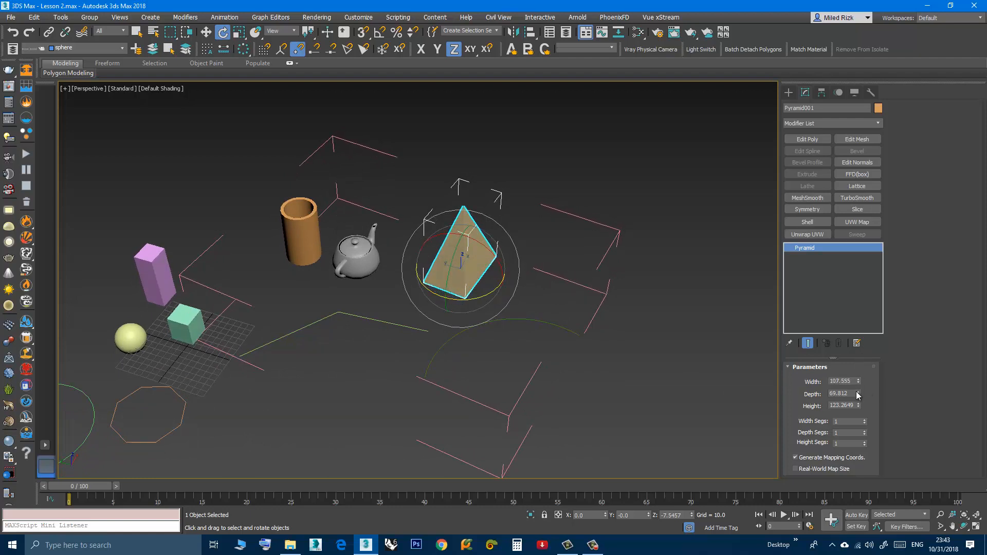
{"action": "left_click_drag", "start_coordinate": [858, 395], "coordinate": [857, 350]}
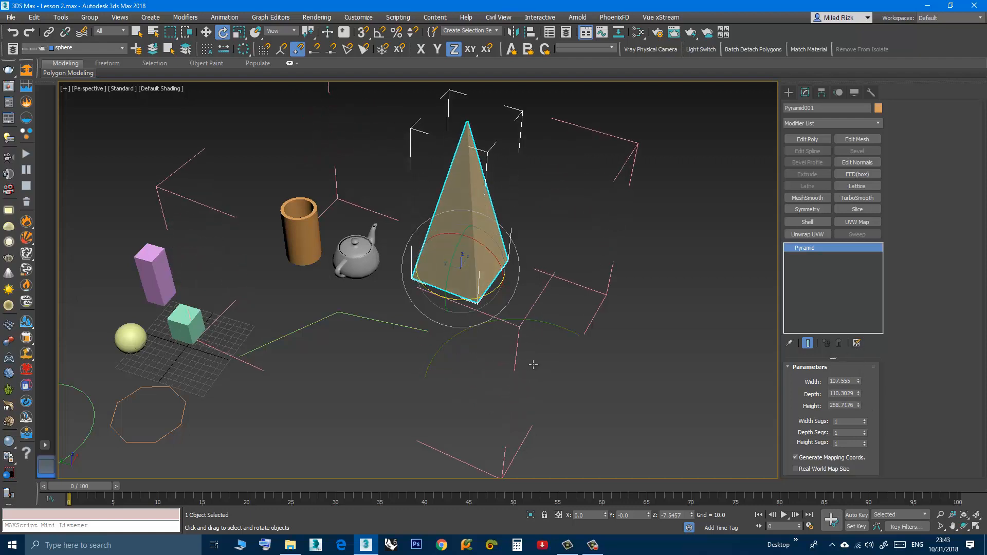
Rotate the teapot inside the open group to about -31.1 degrees around Z.
{"action": "left_click", "coordinate": [356, 257]}
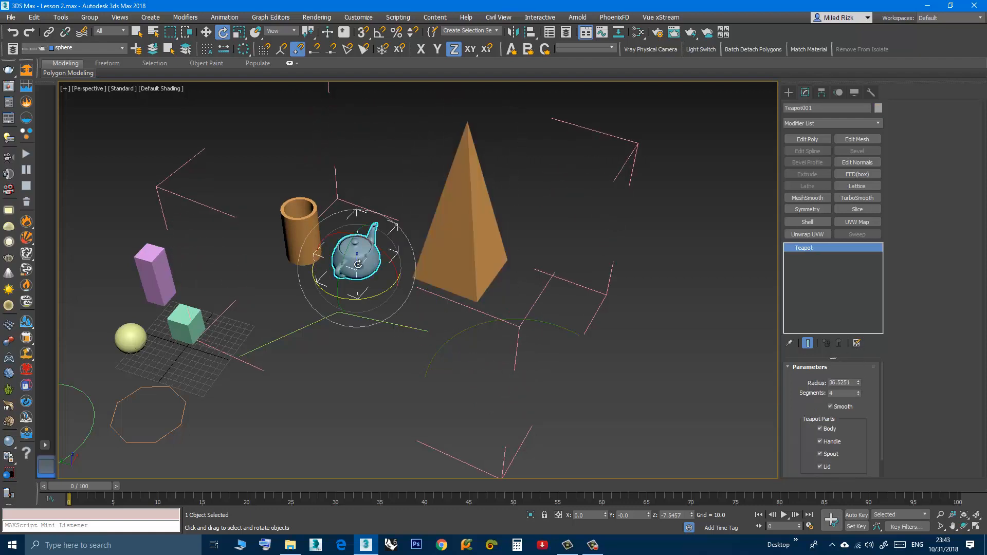
{"action": "middle_click_drag", "start_coordinate": [386, 303], "coordinate": [383, 316], "text": "alt"}
{"action": "left_click_drag", "start_coordinate": [368, 301], "coordinate": [336, 293]}
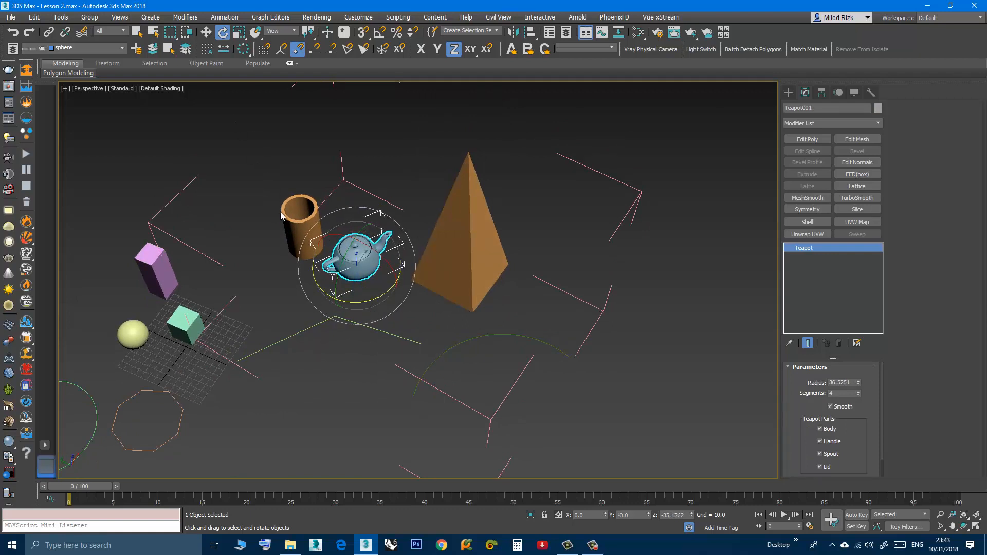
Move the teapot behind the tube and pyramid, to about X 450.2, Y -110.7.
{"action": "key", "text": "w"}
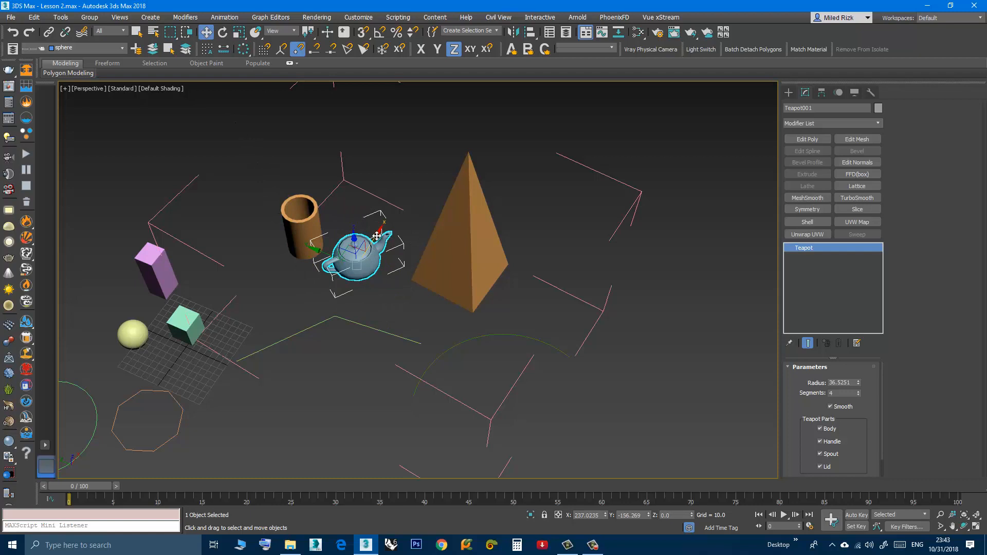
{"action": "left_click_drag", "start_coordinate": [377, 236], "coordinate": [430, 154]}
{"action": "scroll", "coordinate": [377, 303], "scroll_direction": "down", "scroll_amount": 3}
{"action": "middle_click_drag", "start_coordinate": [377, 303], "coordinate": [387, 346]}
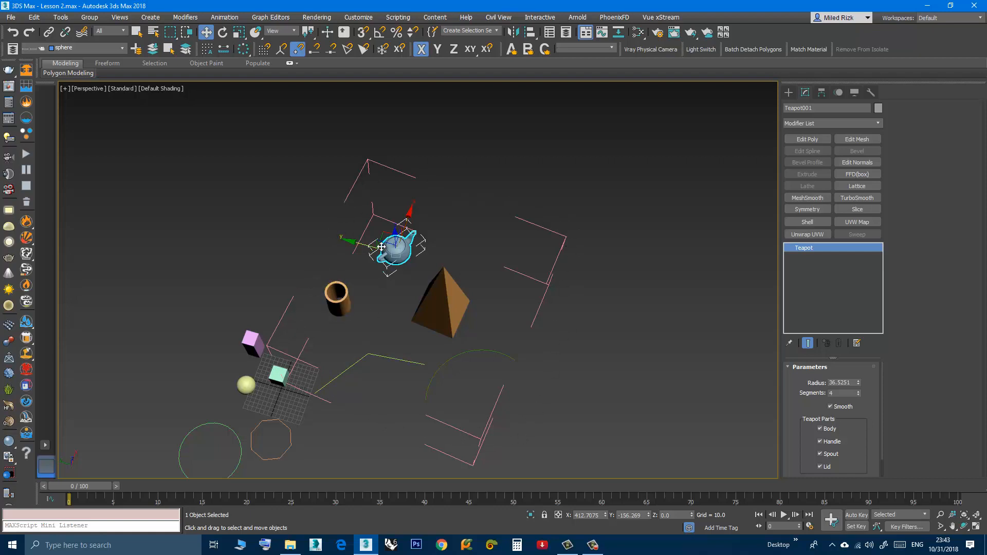
{"action": "left_click_drag", "start_coordinate": [345, 218], "coordinate": [371, 221]}
{"action": "middle_click_drag", "start_coordinate": [379, 271], "coordinate": [375, 220], "text": "alt"}
{"action": "middle_click_drag", "start_coordinate": [392, 254], "coordinate": [420, 296], "text": "alt"}
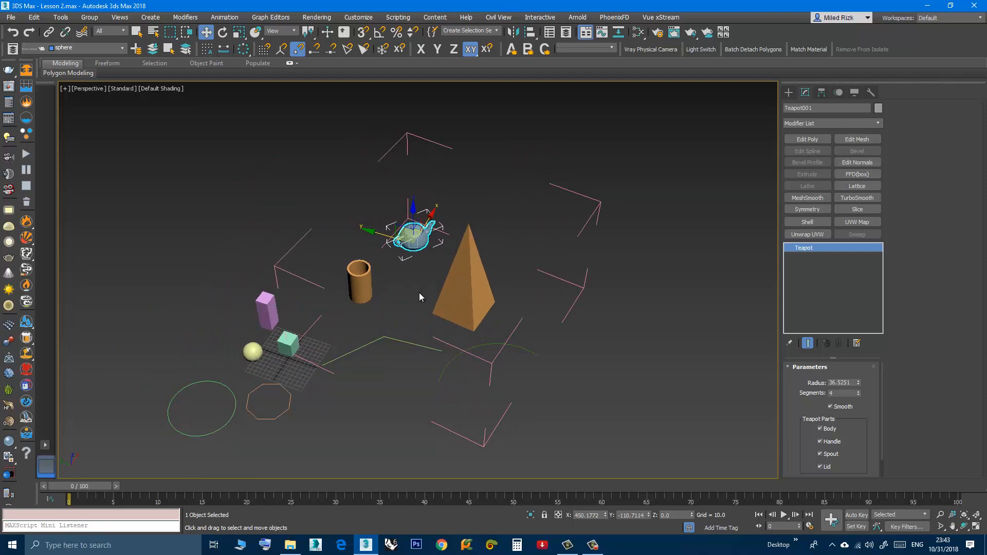
Move the line spline in the open group forward to about X -23.4, Y -306.2.
{"action": "left_click", "coordinate": [352, 353]}
{"action": "mouse_move", "coordinate": [371, 338]}
{"action": "middle_mouse_down", "text": "alt"}
{"action": "mouse_move", "coordinate": [381, 386]}
{"action": "mouse_move", "coordinate": [371, 341]}
{"action": "middle_mouse_up", "text": "alt"}
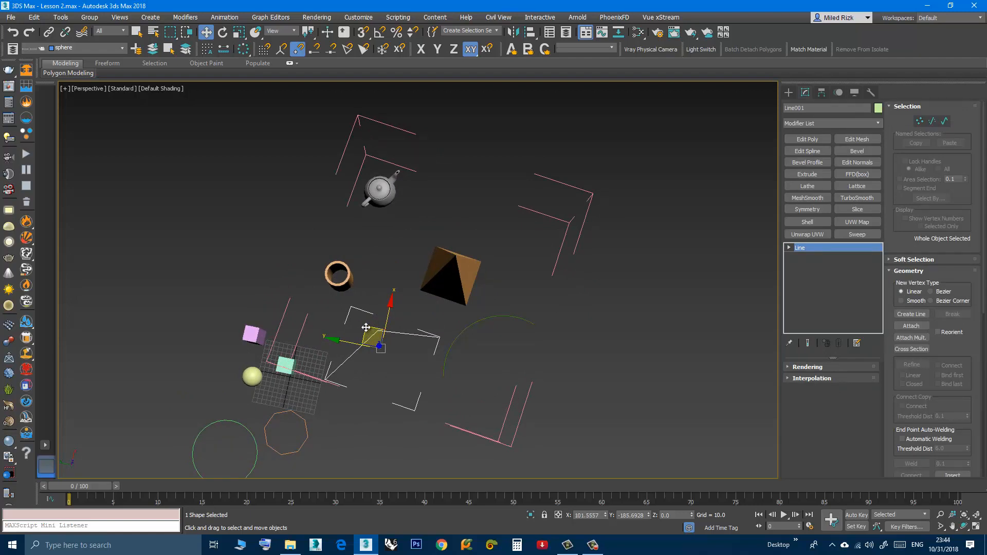
{"action": "left_click_drag", "start_coordinate": [365, 328], "coordinate": [406, 393]}
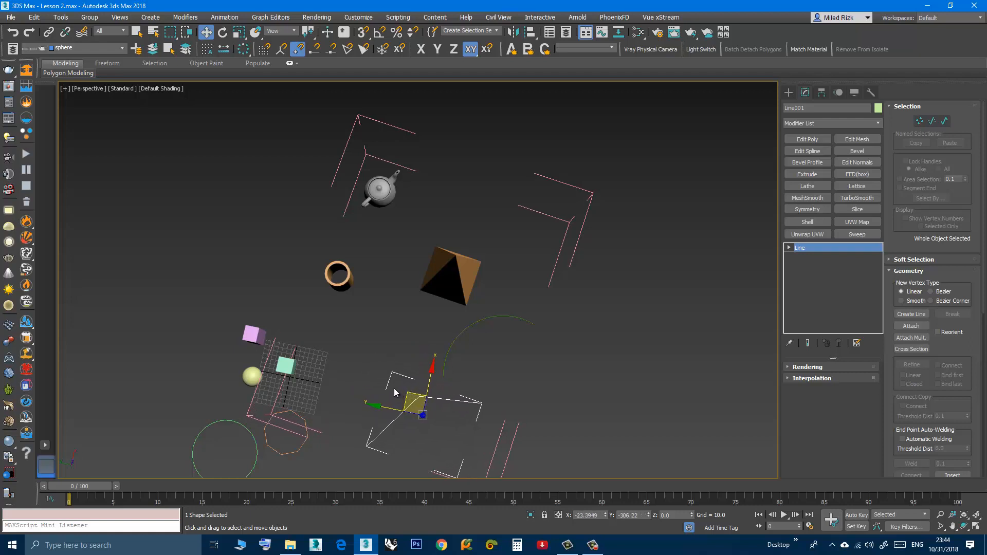
Move the tube inside the open set 1 group sideways, closer to the pyramid.
{"action": "middle_click_drag", "start_coordinate": [394, 388], "coordinate": [434, 326], "text": "alt"}
{"action": "left_click", "coordinate": [353, 293]}
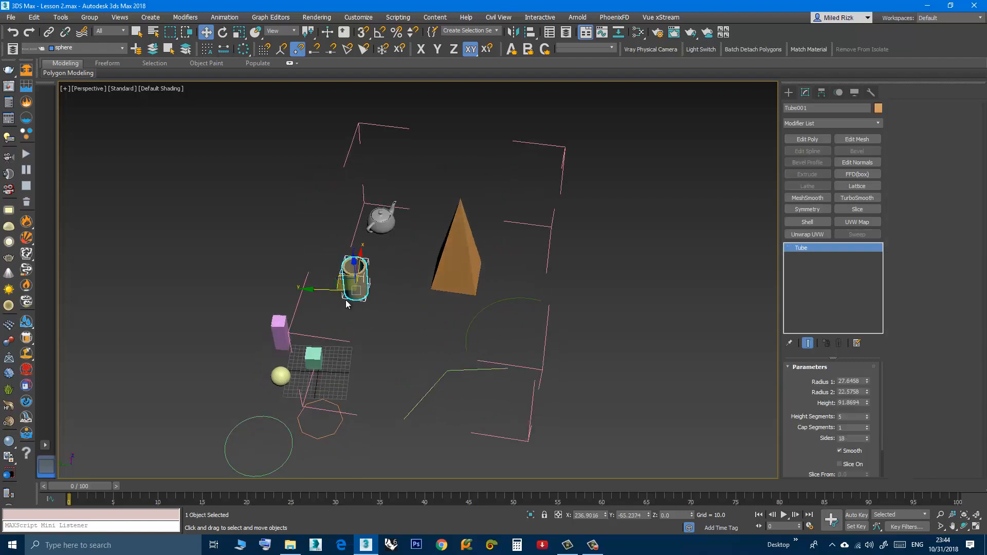
{"action": "middle_click_drag", "start_coordinate": [355, 310], "coordinate": [355, 336], "text": "alt"}
{"action": "left_click_drag", "start_coordinate": [345, 267], "coordinate": [392, 293]}
Move the teapot inside the open group to about X 402.6, Y -225.5, just behind the pyramid.
{"action": "left_click", "coordinate": [363, 186]}
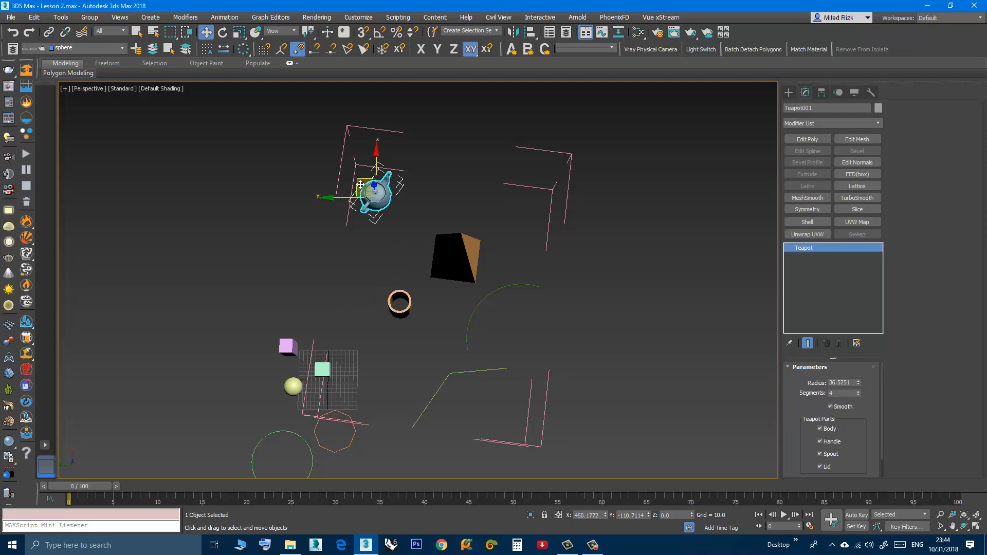
{"action": "left_click_drag", "start_coordinate": [360, 184], "coordinate": [405, 221]}
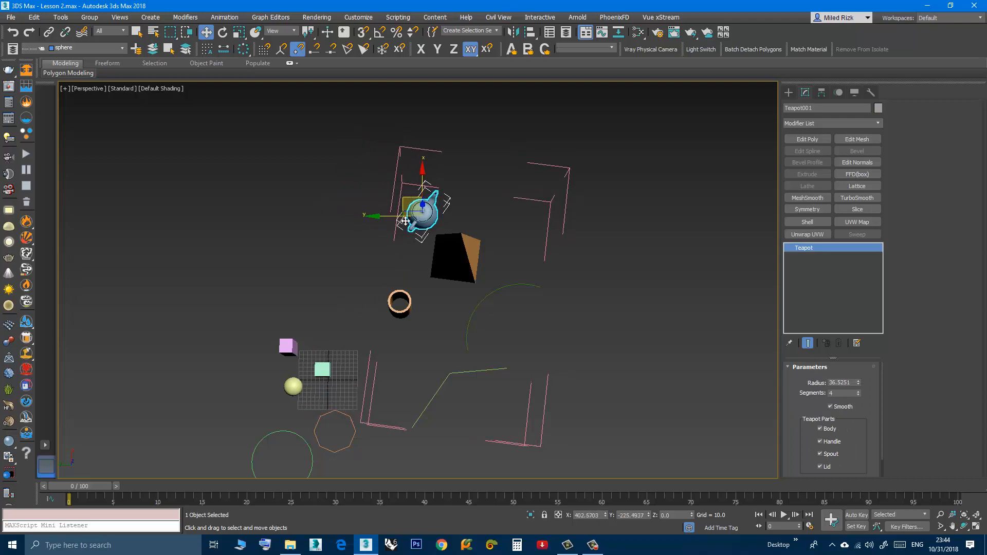
{"action": "middle_click_drag", "start_coordinate": [408, 288], "coordinate": [379, 373], "text": "alt"}
{"action": "scroll", "coordinate": [364, 350], "scroll_direction": "up", "scroll_amount": 3}
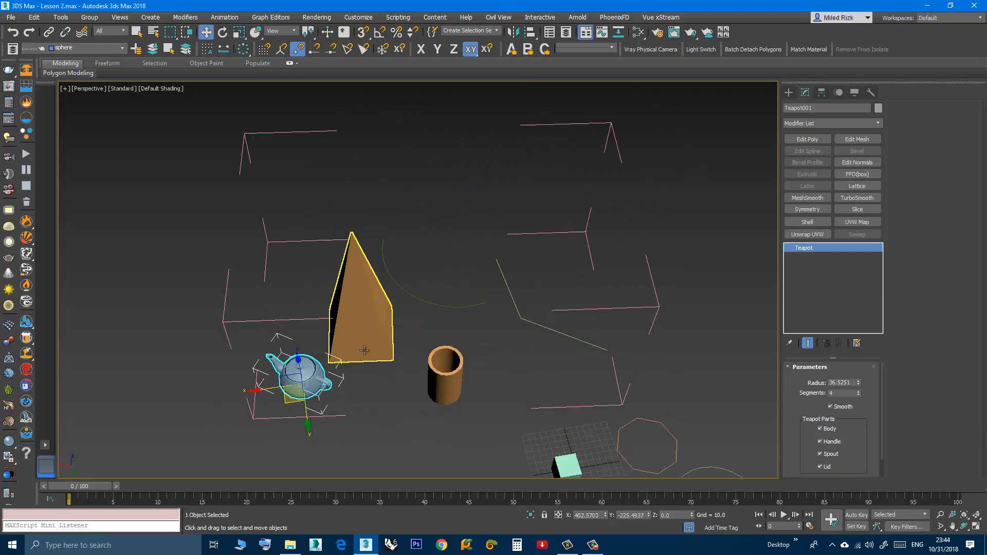
{"action": "scroll", "coordinate": [364, 350], "scroll_direction": "down", "scroll_amount": 3}
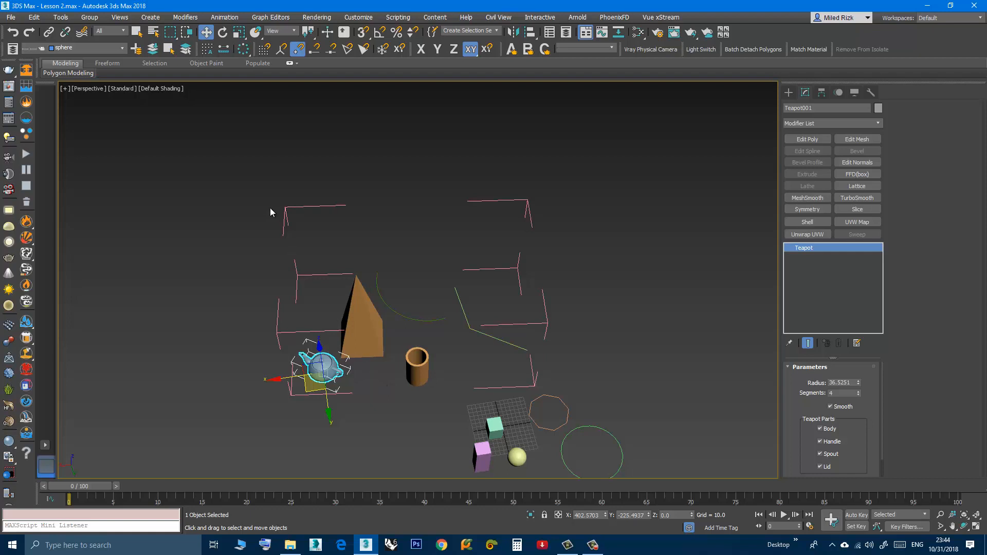
Close the open set 1 group and clear the selection.
{"action": "left_click", "coordinate": [299, 207]}
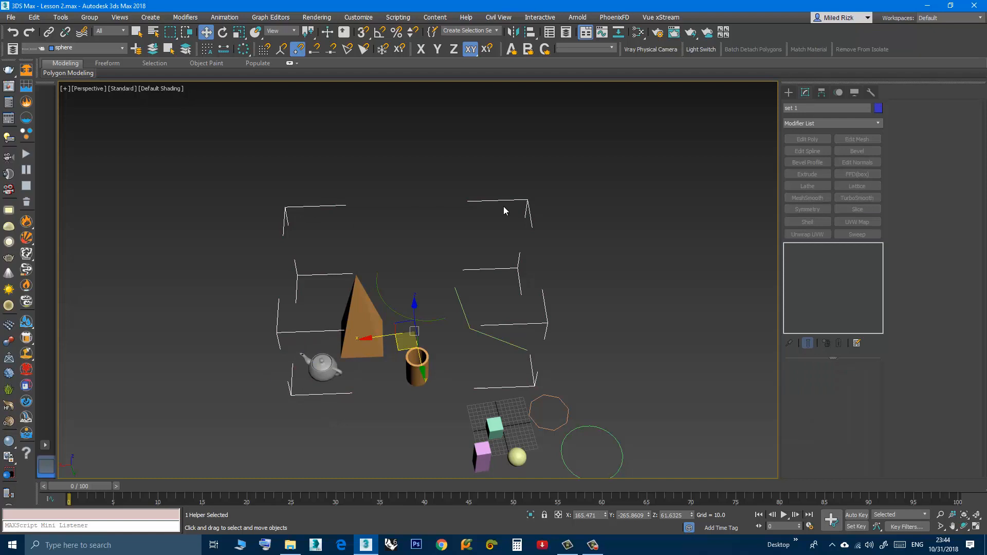
{"action": "left_click", "coordinate": [92, 19]}
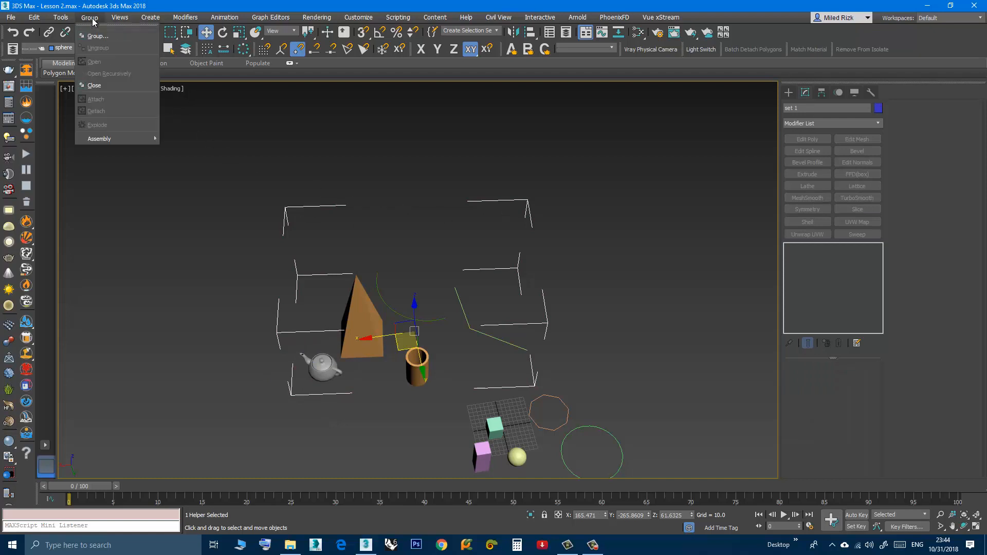
{"action": "left_click", "coordinate": [119, 86]}
{"action": "left_click", "coordinate": [243, 249]}
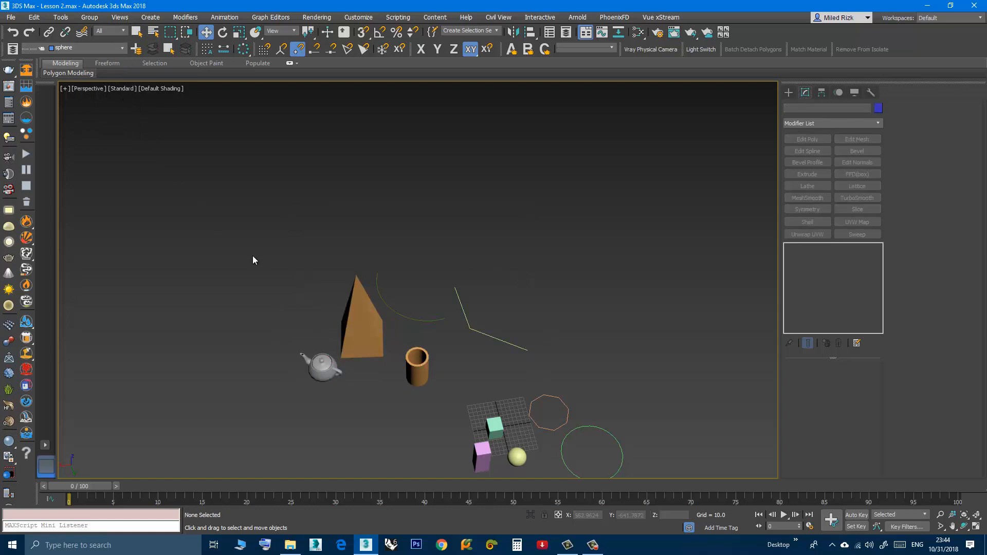
Select set 1 through its pyramid and its tube to check that its members act as one object.
{"action": "middle_click_drag", "start_coordinate": [519, 321], "coordinate": [396, 306], "text": "alt"}
{"action": "left_click", "coordinate": [452, 277]}
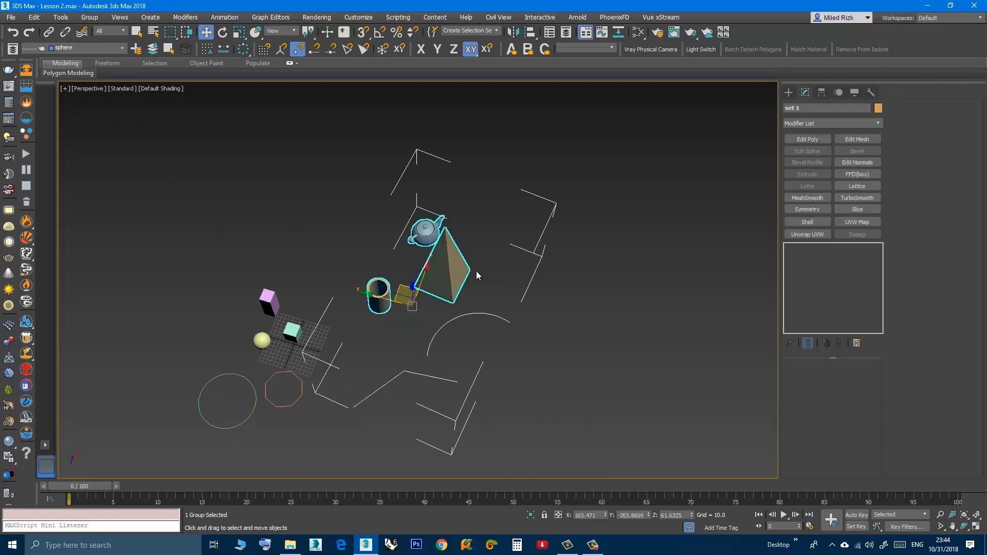
{"action": "mouse_move", "coordinate": [597, 279]}
{"action": "middle_mouse_down", "text": "alt"}
{"action": "mouse_move", "coordinate": [579, 270]}
{"action": "mouse_move", "coordinate": [610, 268]}
{"action": "middle_mouse_up", "text": "alt"}
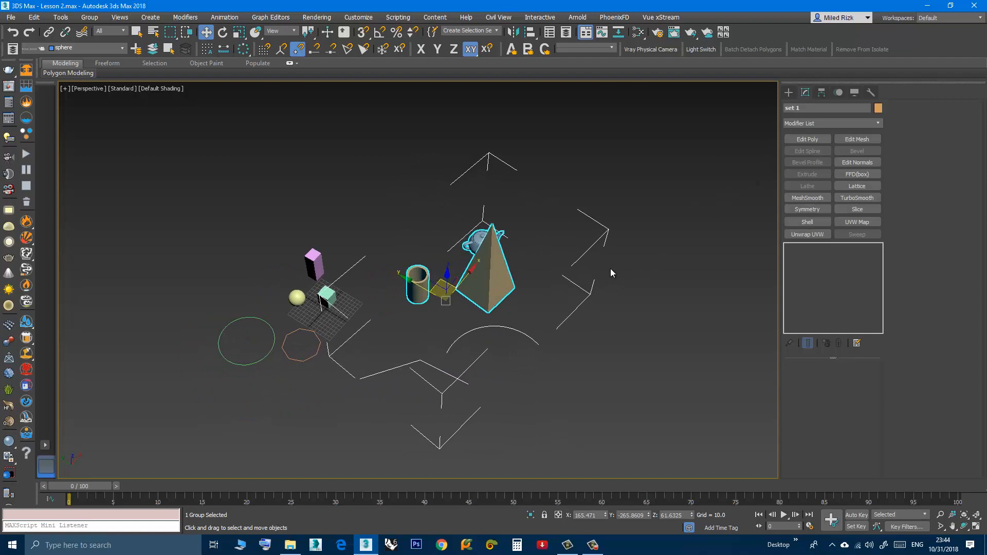
{"action": "left_click", "coordinate": [624, 291]}
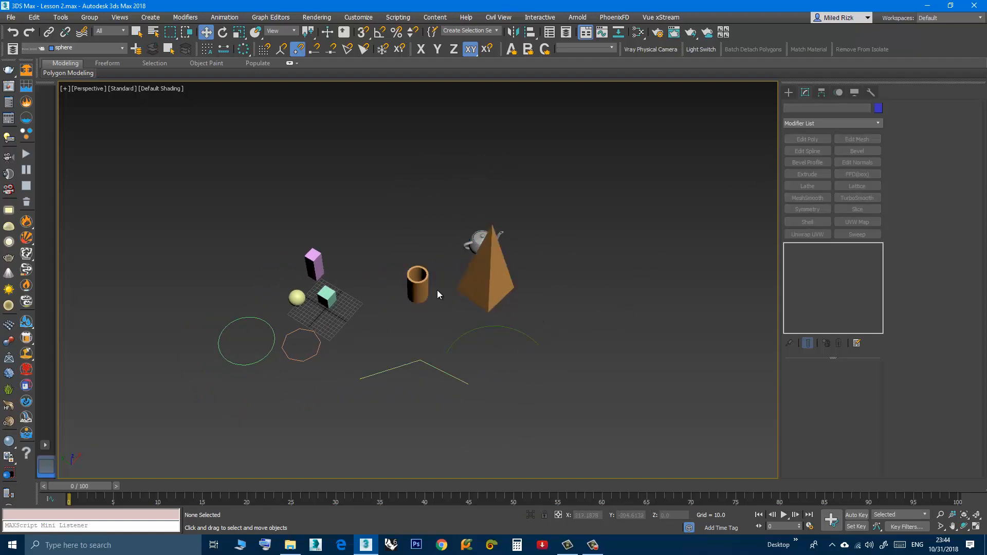
{"action": "left_click", "coordinate": [423, 289]}
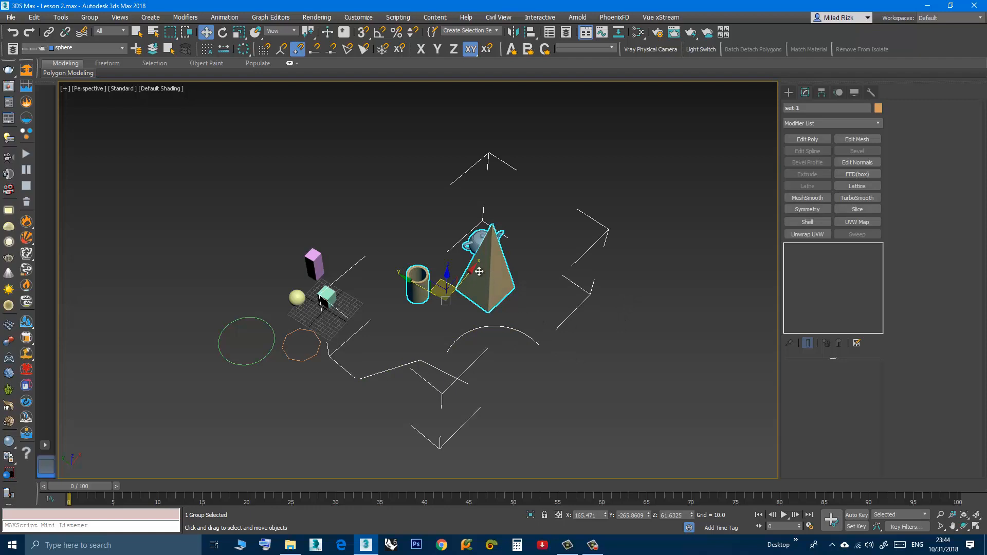
Group set 1 with the two boxes, the sphere and the polygon spline under the name "set 2".
{"action": "left_click", "coordinate": [627, 390]}
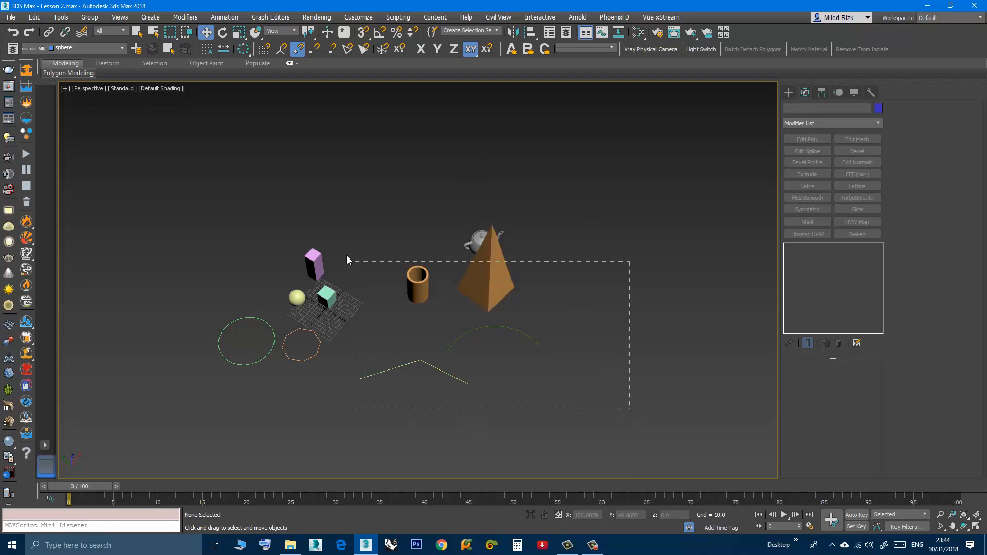
{"action": "left_click_drag", "start_coordinate": [346, 255], "coordinate": [296, 210]}
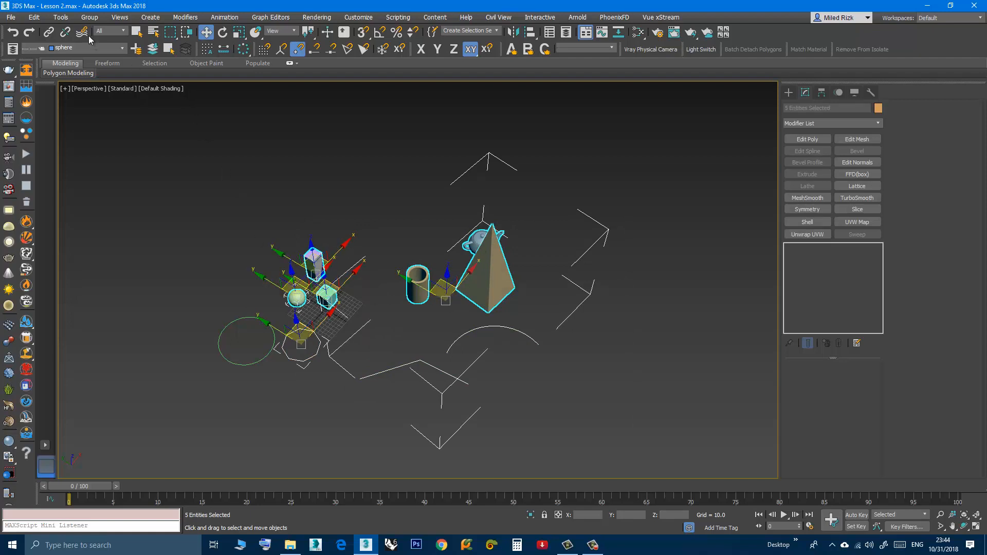
{"action": "left_click", "coordinate": [90, 18]}
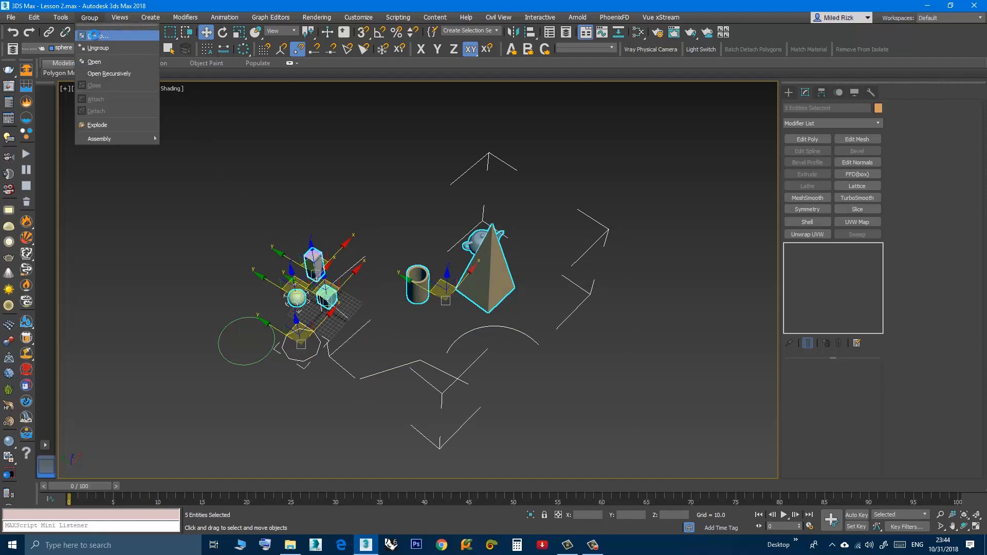
{"action": "left_click", "coordinate": [98, 36]}
{"action": "type", "text": "set"}
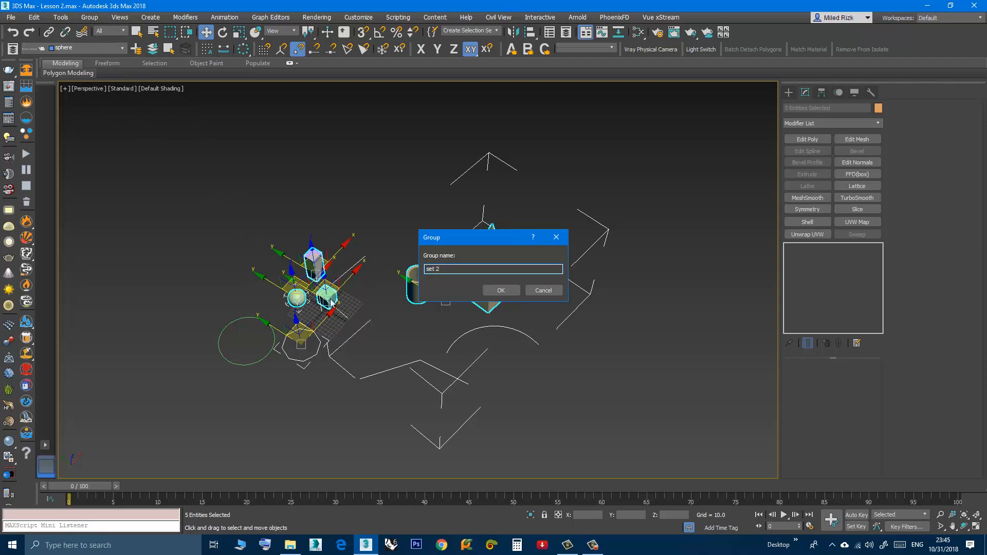
{"action": "type", "text": " 2"}
{"action": "left_click", "coordinate": [501, 291]}
{"action": "left_click", "coordinate": [555, 356]}
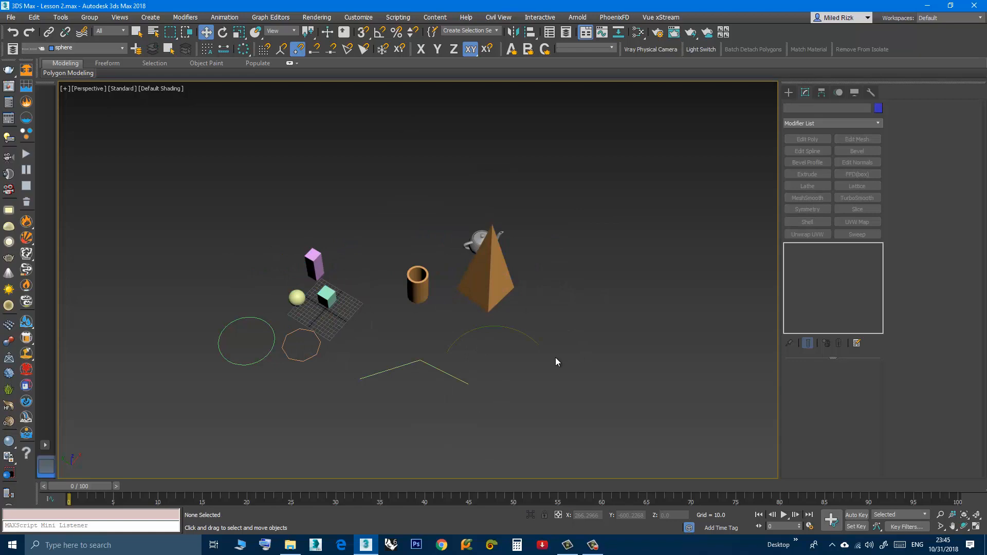
Open the set 2 group and move its pink box to about X 217.8, Y 76.2.
{"action": "left_click", "coordinate": [469, 275]}
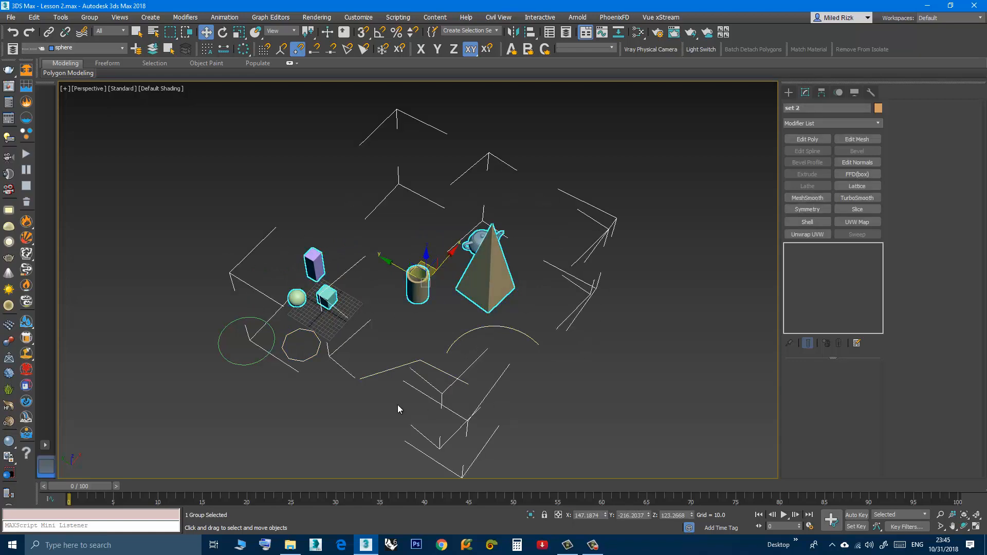
{"action": "left_click", "coordinate": [89, 17]}
{"action": "left_click", "coordinate": [95, 62]}
{"action": "left_click", "coordinate": [176, 196]}
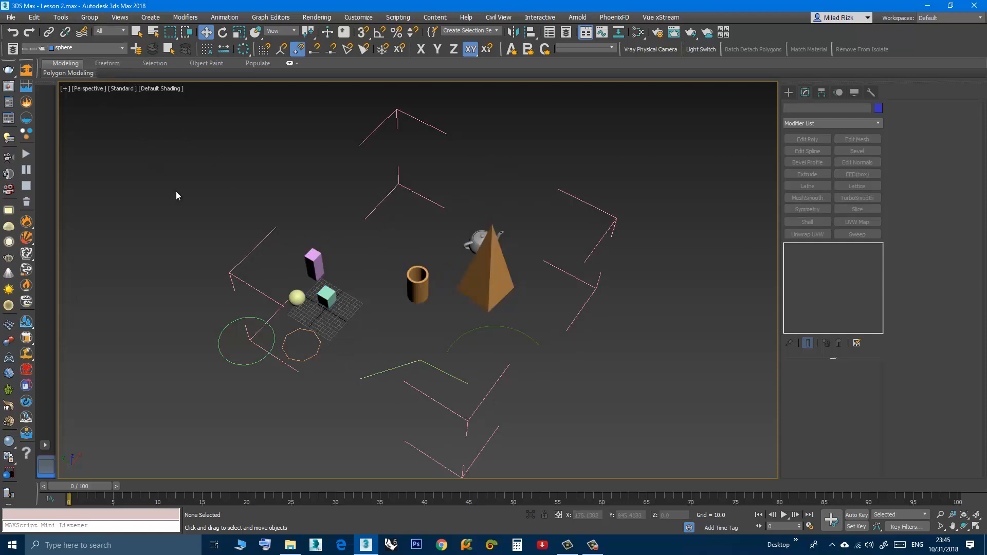
{"action": "left_click", "coordinate": [314, 263]}
{"action": "left_click_drag", "start_coordinate": [342, 248], "coordinate": [313, 229]}
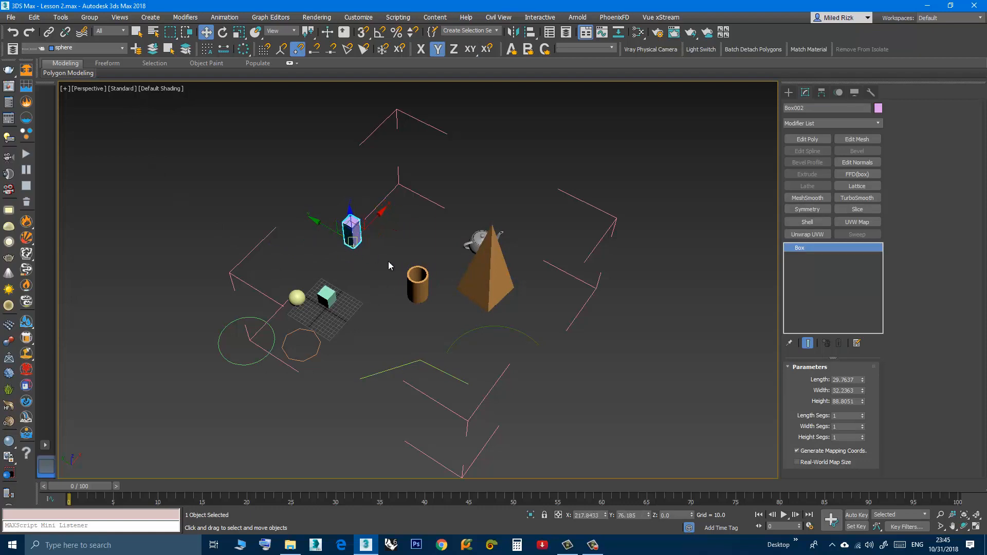
Open the nested set 1 group and move its pyramid to about X 295.2, Y -352.8.
{"action": "left_click", "coordinate": [488, 269]}
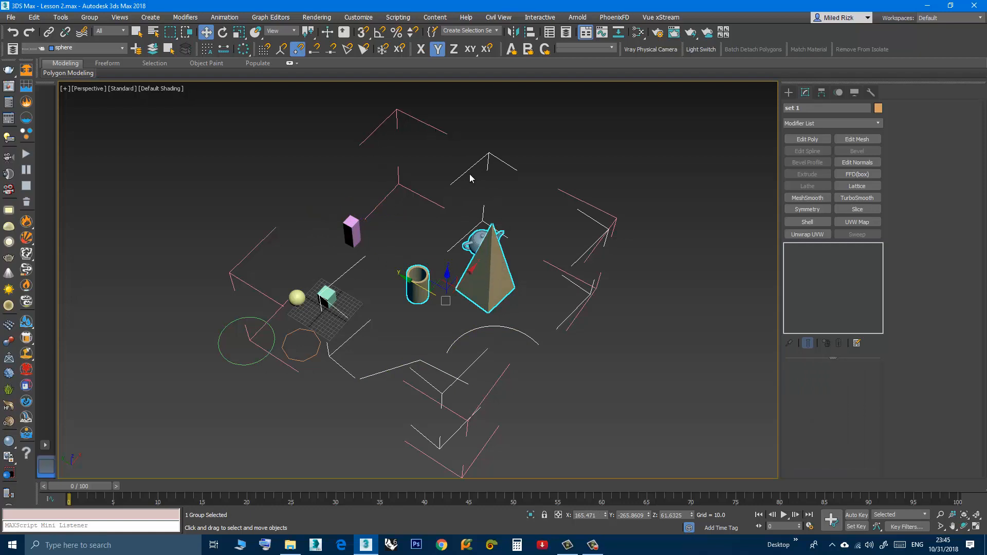
{"action": "left_click", "coordinate": [89, 18]}
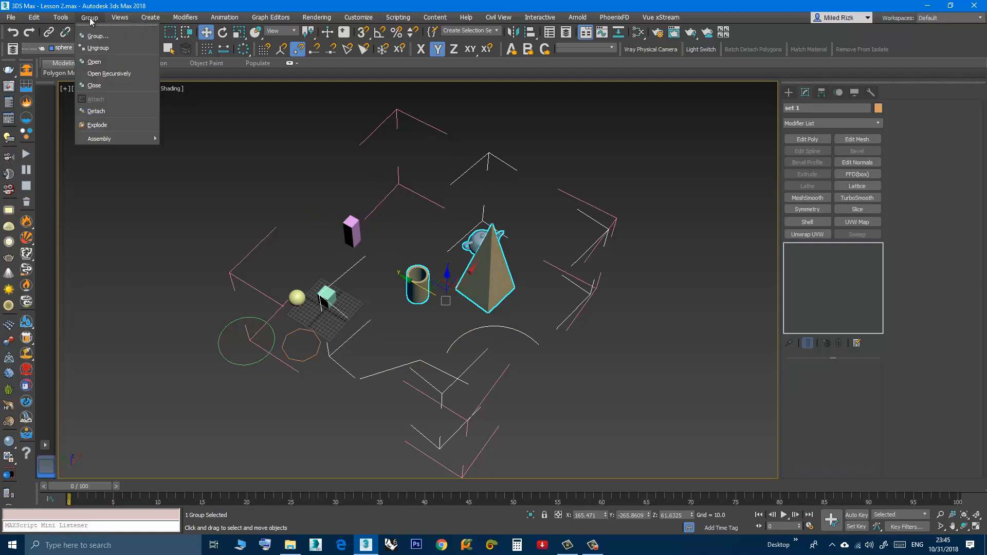
{"action": "left_click", "coordinate": [94, 62]}
{"action": "left_click", "coordinate": [485, 287]}
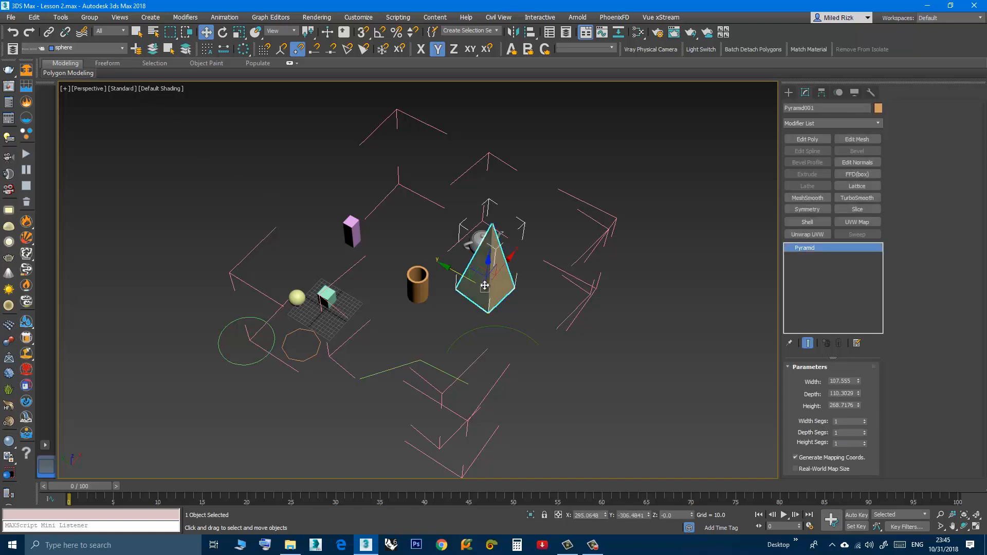
{"action": "mouse_move", "coordinate": [485, 286]}
{"action": "left_mouse_down"}
{"action": "mouse_move", "coordinate": [482, 294]}
{"action": "mouse_move", "coordinate": [496, 273]}
{"action": "left_mouse_up"}
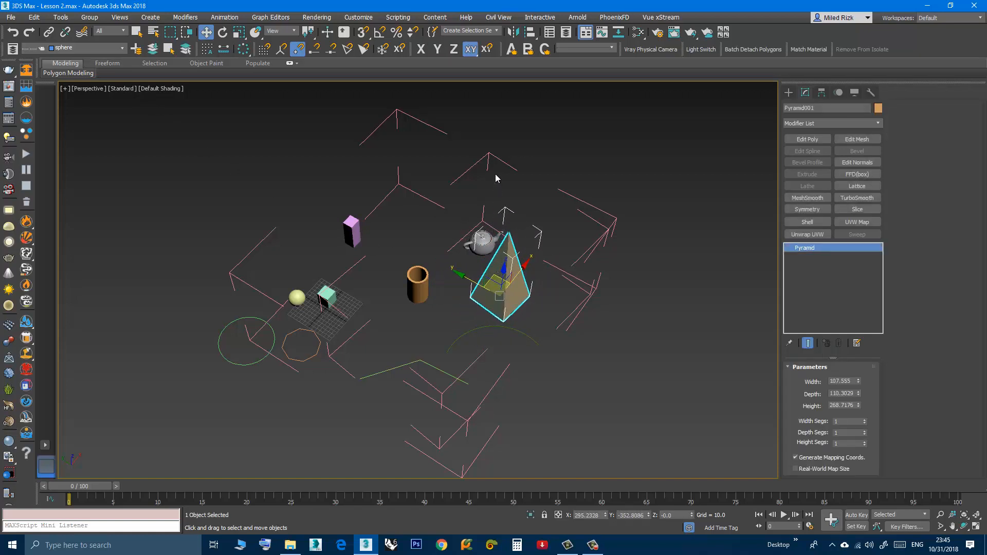
Close the nested set 1 group and the outer set 2 group.
{"action": "left_click", "coordinate": [488, 157]}
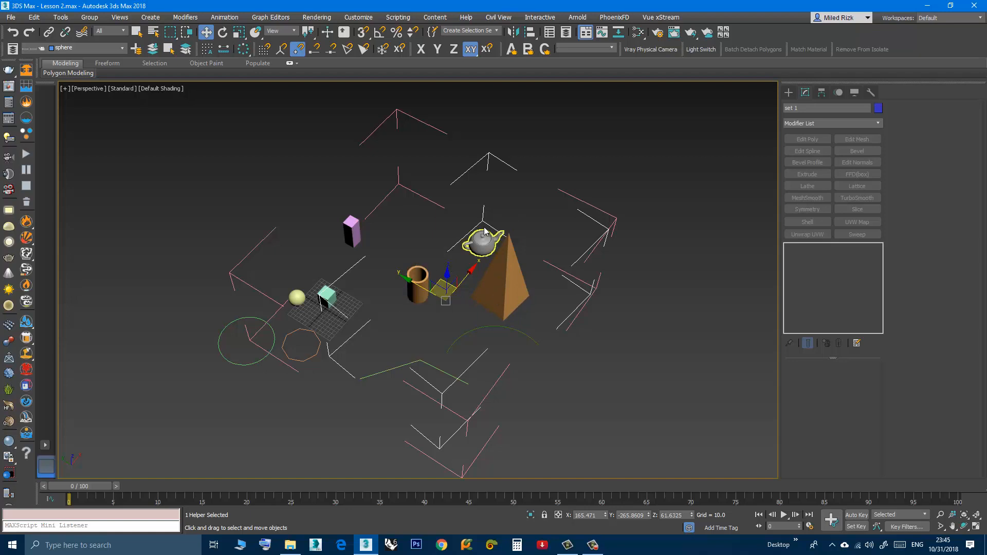
{"action": "left_click", "coordinate": [87, 18]}
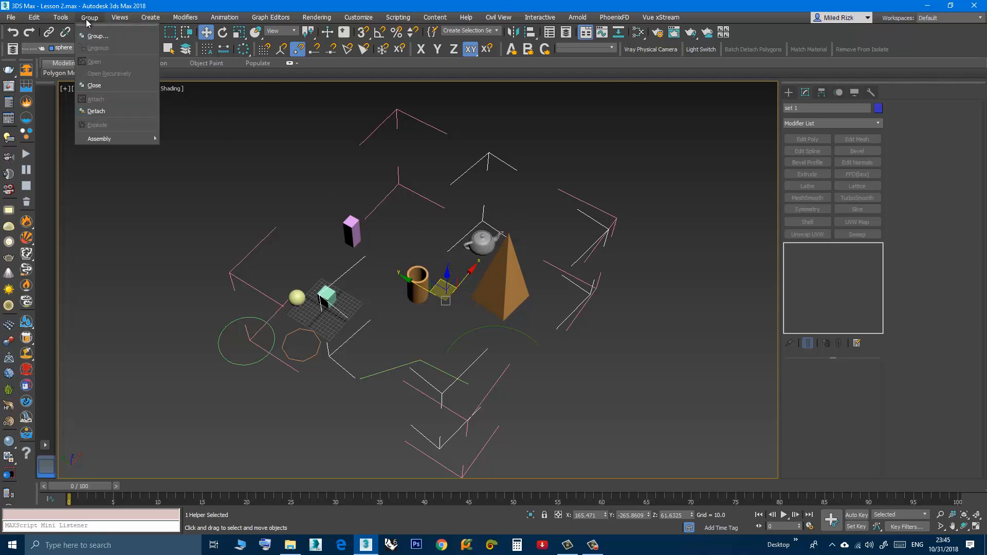
{"action": "left_click", "coordinate": [102, 88]}
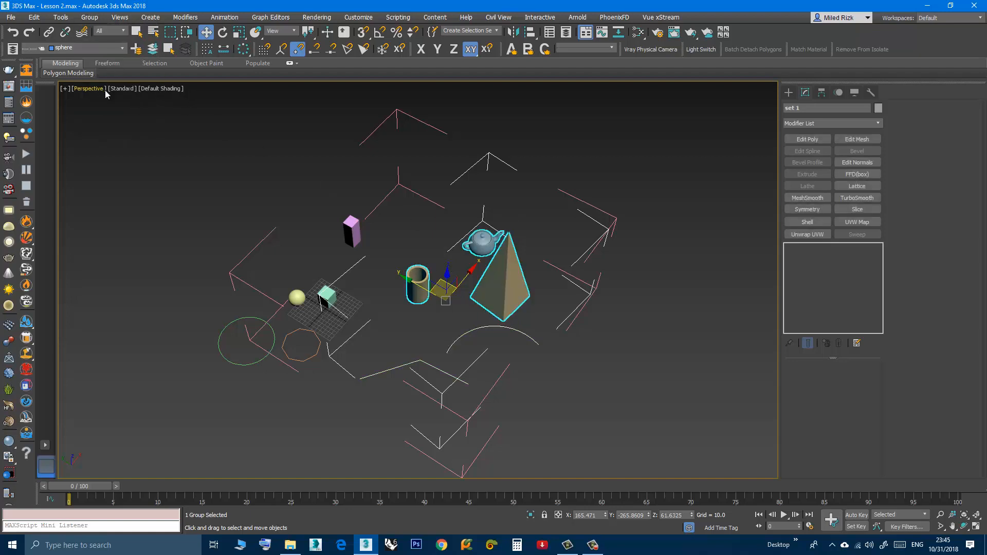
{"action": "left_click", "coordinate": [389, 116]}
{"action": "left_click", "coordinate": [90, 18]}
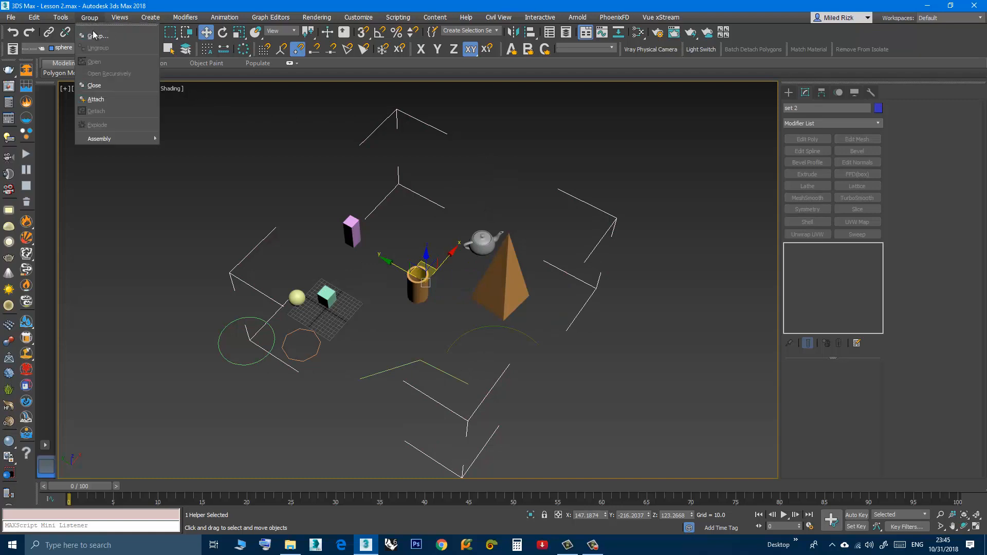
{"action": "left_click", "coordinate": [102, 89]}
{"action": "left_click", "coordinate": [216, 155]}
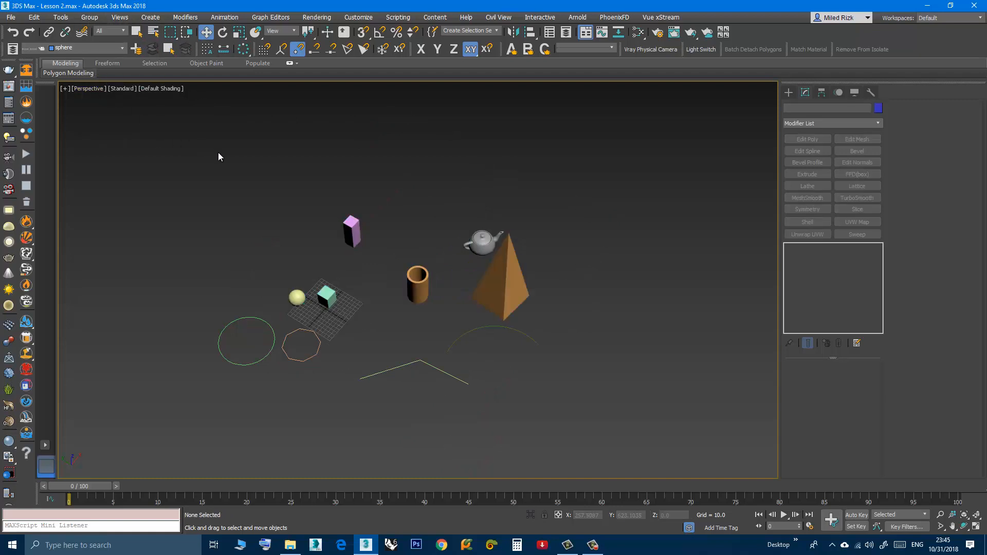
Ungroup set 2, leaving the nested set 1 group intact.
{"action": "left_click", "coordinate": [486, 280]}
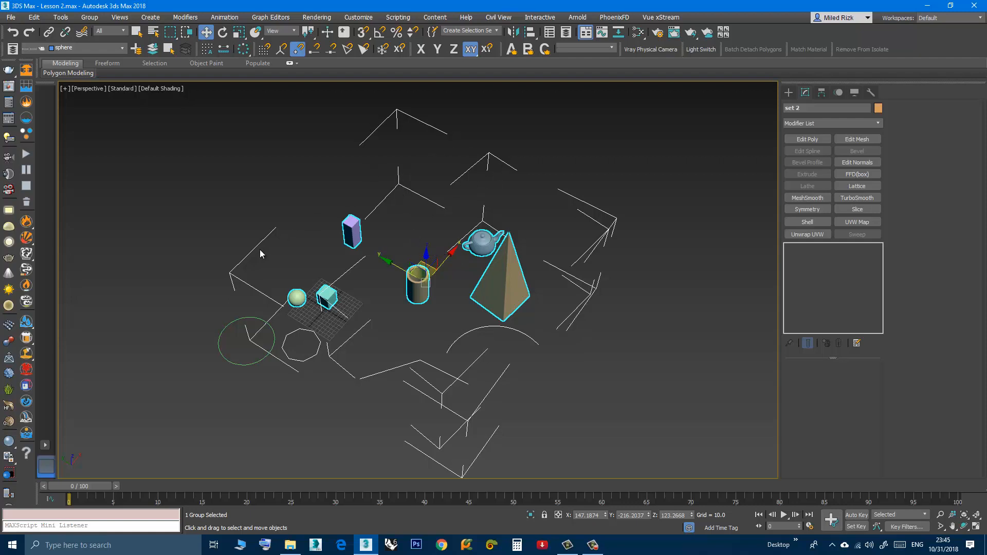
{"action": "left_click", "coordinate": [92, 18]}
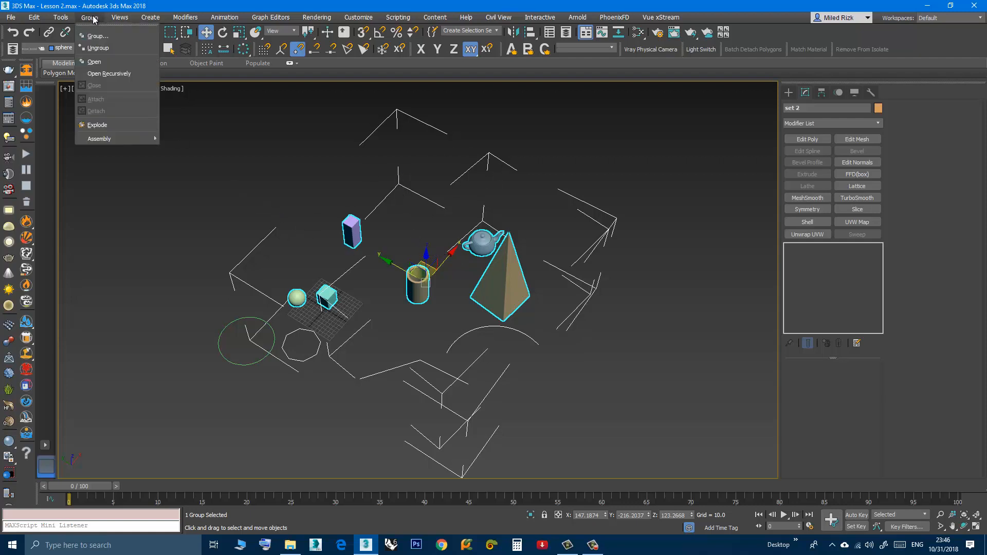
{"action": "left_click", "coordinate": [101, 49]}
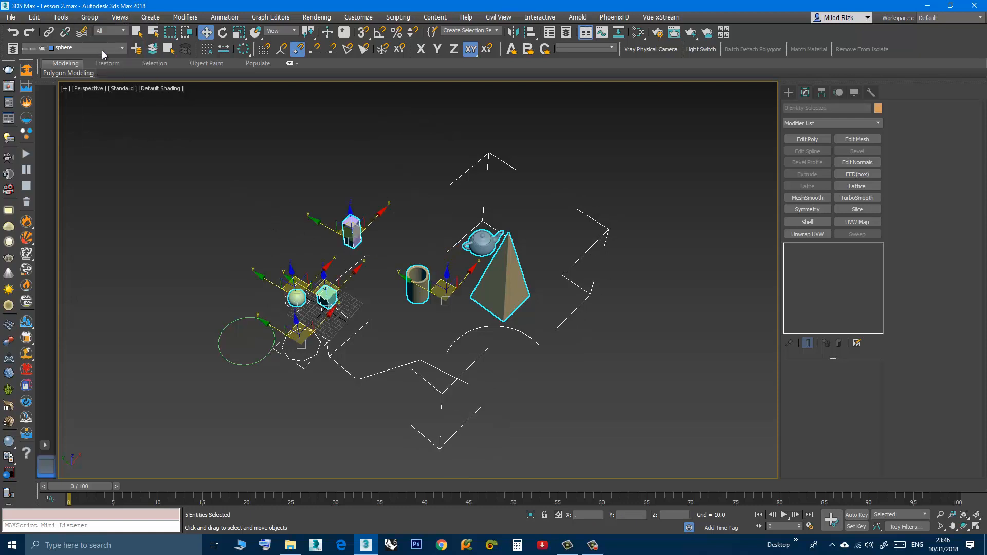
{"action": "left_click", "coordinate": [218, 142]}
Select the boxes, the sphere and the pyramid in turn to check which objects are still grouped.
{"action": "left_click", "coordinate": [352, 234]}
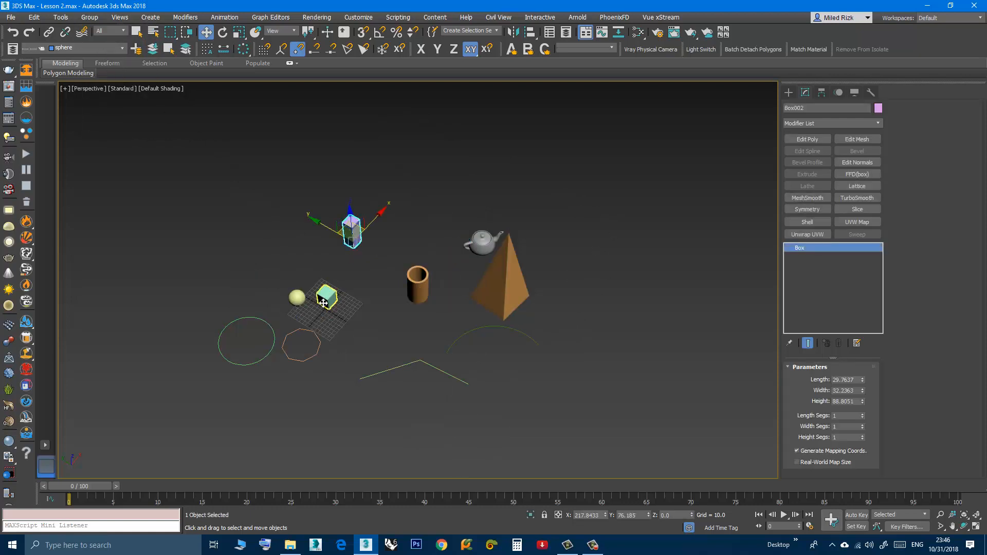
{"action": "left_click", "coordinate": [297, 298]}
{"action": "left_click", "coordinate": [327, 297]}
{"action": "left_click", "coordinate": [352, 234]}
{"action": "left_click", "coordinate": [297, 297]}
{"action": "left_click", "coordinate": [399, 288]}
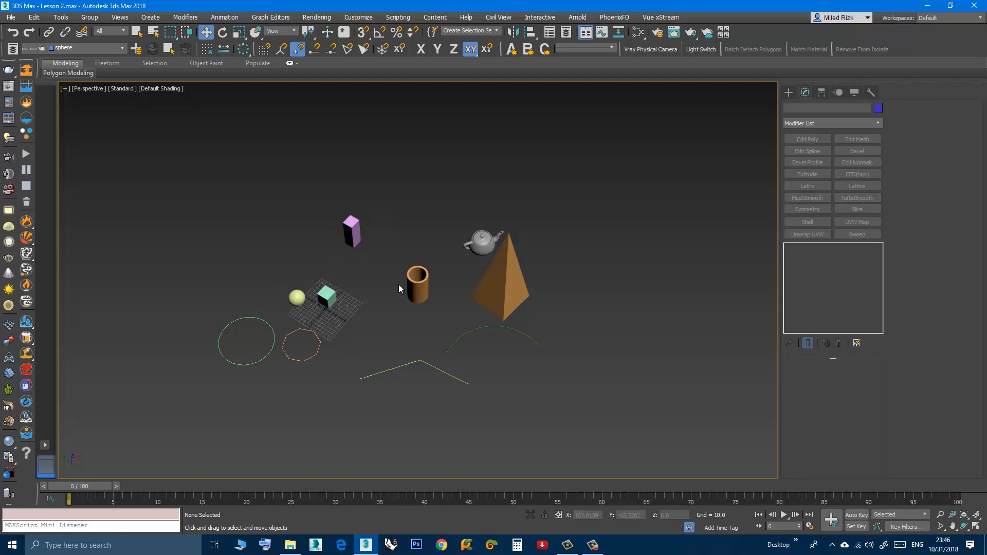
{"action": "left_click", "coordinate": [502, 281]}
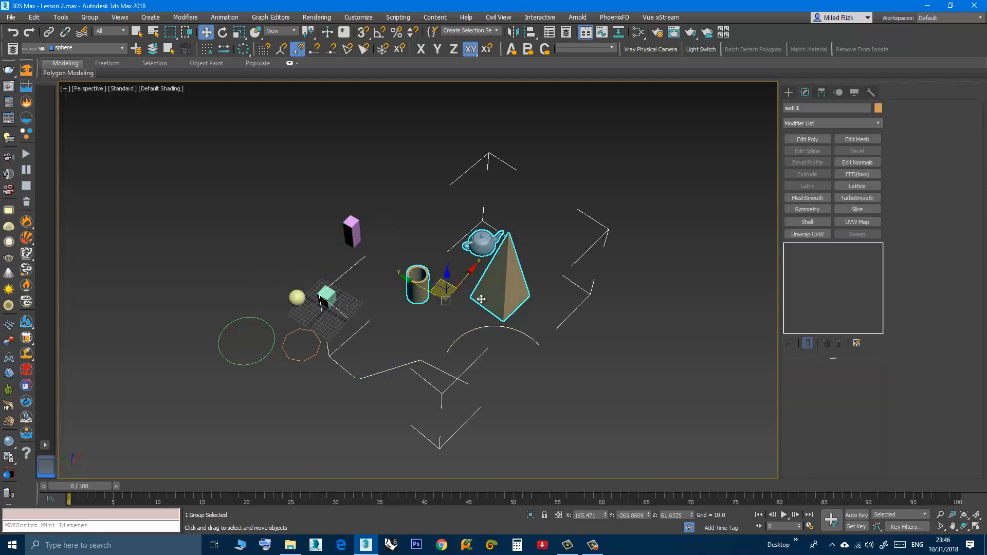
Ungroup the set 1 group into its individual objects and clear the selection.
{"action": "left_click", "coordinate": [85, 17]}
{"action": "left_click", "coordinate": [98, 44]}
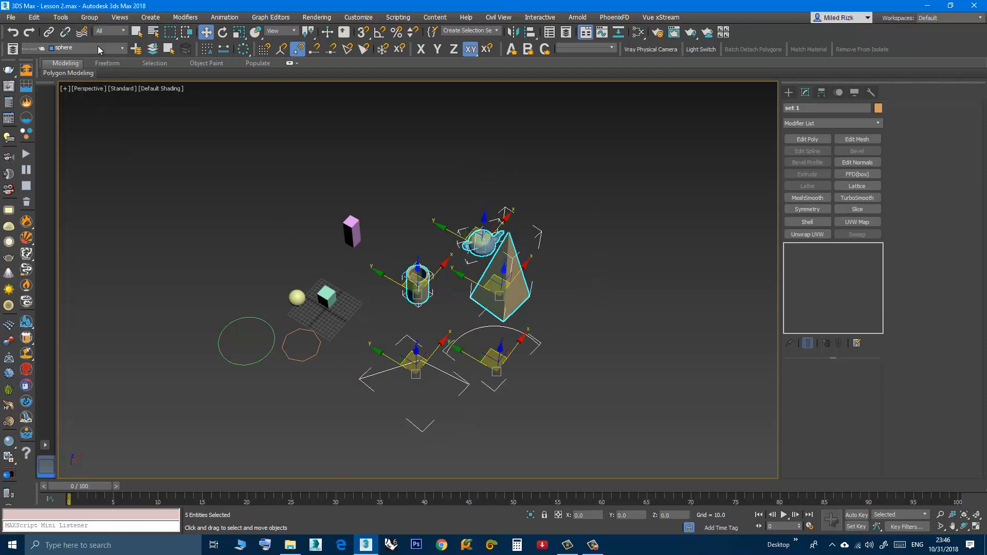
{"action": "left_click", "coordinate": [386, 168]}
Select the pyramid, the teapot and the tube in turn to check whether they are separate objects, ending with nothing selected.
{"action": "left_click", "coordinate": [498, 280]}
{"action": "left_click", "coordinate": [430, 238]}
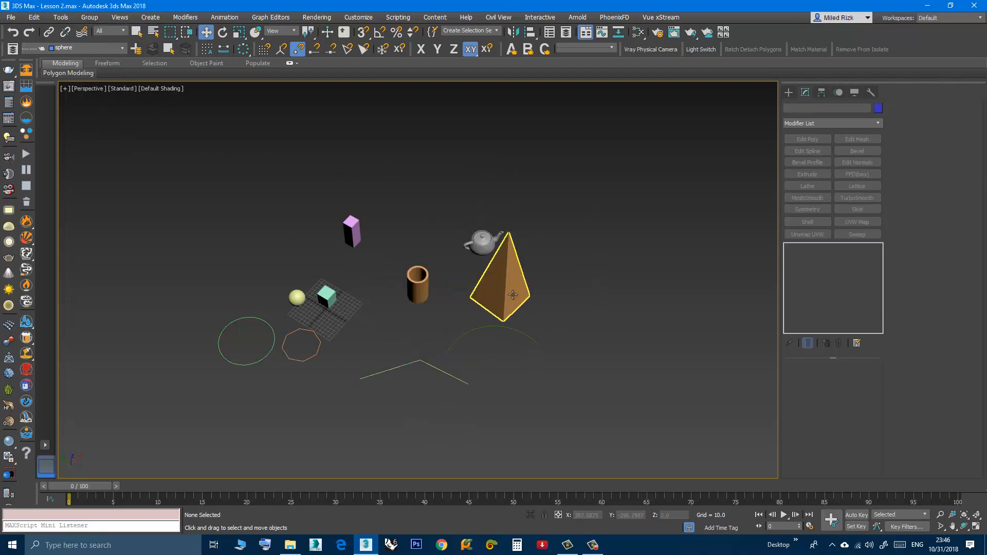
{"action": "left_click", "coordinate": [482, 241]}
{"action": "left_click", "coordinate": [418, 285]}
{"action": "left_click", "coordinate": [420, 252]}
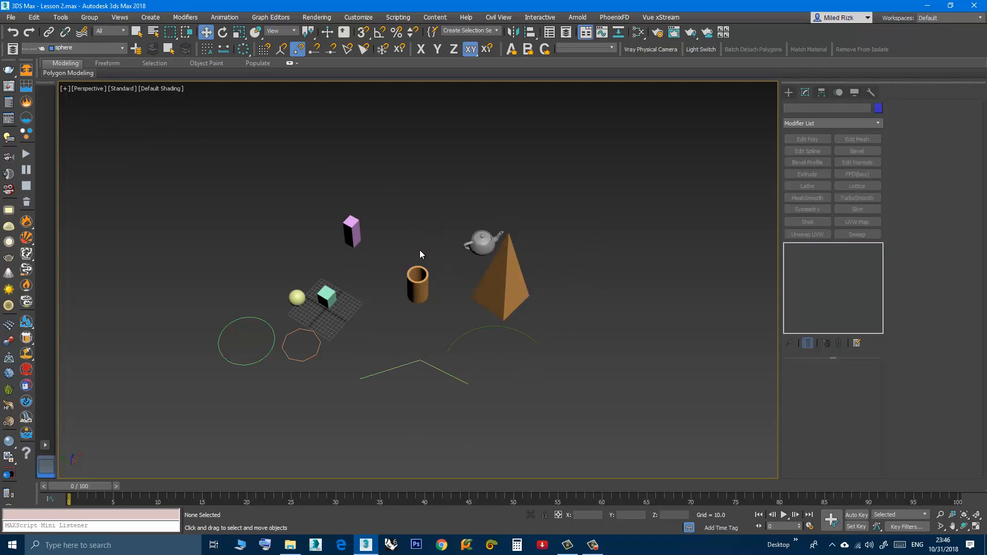
{"action": "middle_click_drag", "start_coordinate": [410, 309], "coordinate": [452, 304]}
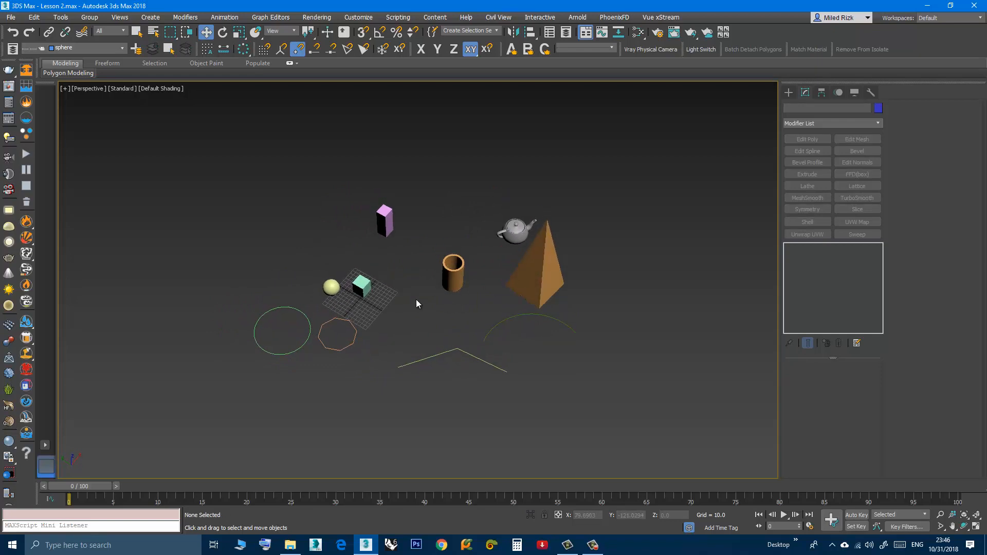
{"action": "mouse_move", "coordinate": [415, 298]}
{"action": "middle_mouse_down"}
{"action": "mouse_move", "coordinate": [409, 282]}
{"action": "mouse_move", "coordinate": [432, 309]}
{"action": "mouse_move", "coordinate": [422, 312]}
{"action": "middle_mouse_up"}
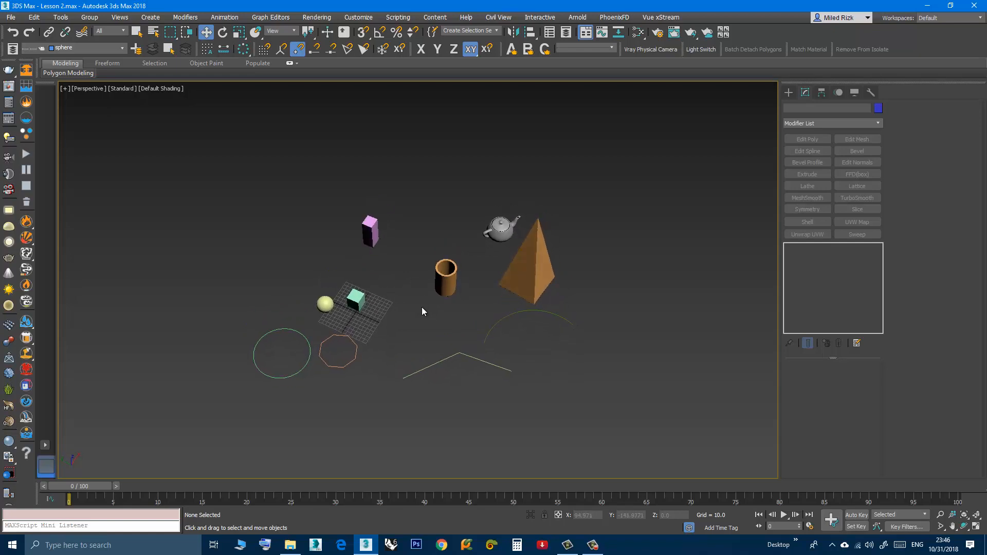
{"action": "scroll", "coordinate": [422, 308], "scroll_direction": "up", "scroll_amount": 3}
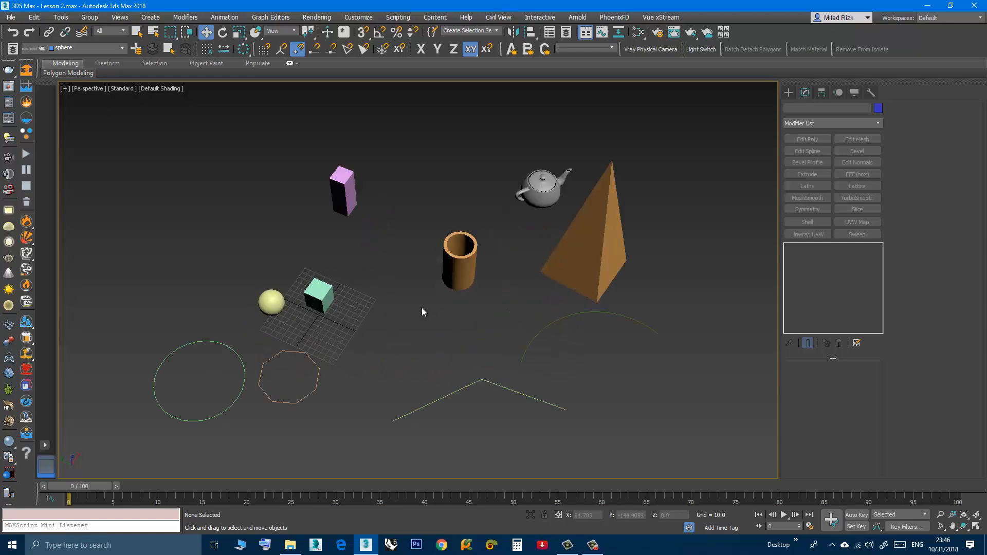
{"action": "middle_click_drag", "start_coordinate": [421, 305], "coordinate": [421, 305], "text": "alt"}
{"action": "middle_click_drag", "start_coordinate": [422, 305], "coordinate": [428, 326]}
{"action": "scroll", "coordinate": [416, 307], "scroll_direction": "down", "scroll_amount": 3}
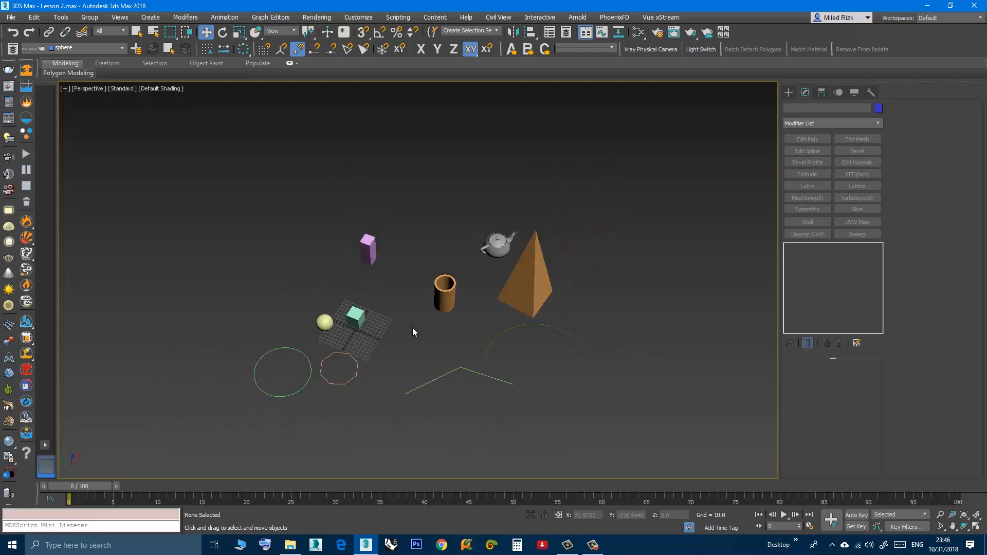
{"action": "scroll", "coordinate": [413, 329], "scroll_direction": "up", "scroll_amount": 3}
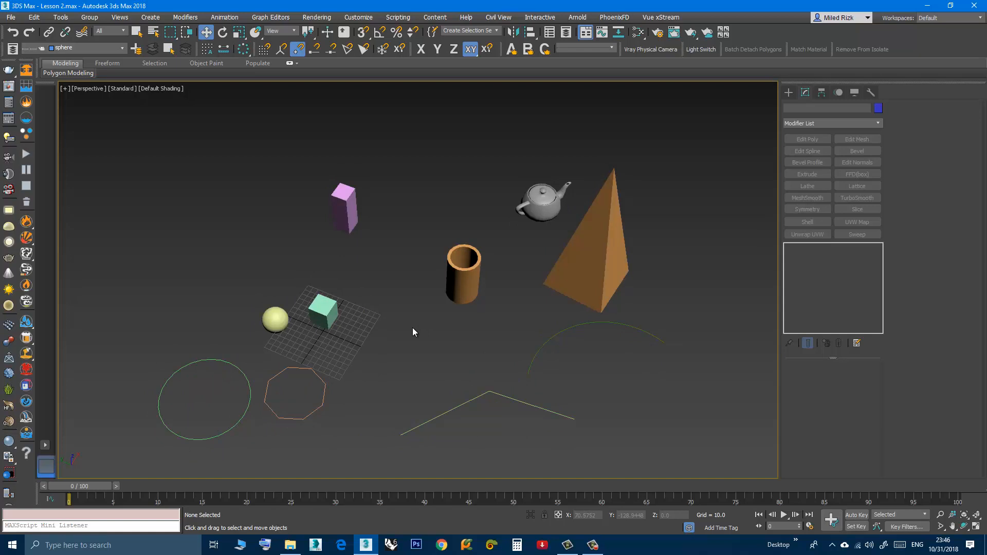
{"action": "mouse_move", "coordinate": [413, 328]}
{"action": "middle_mouse_down"}
{"action": "mouse_move", "coordinate": [414, 291]}
{"action": "mouse_move", "coordinate": [420, 313]}
{"action": "middle_mouse_up"}
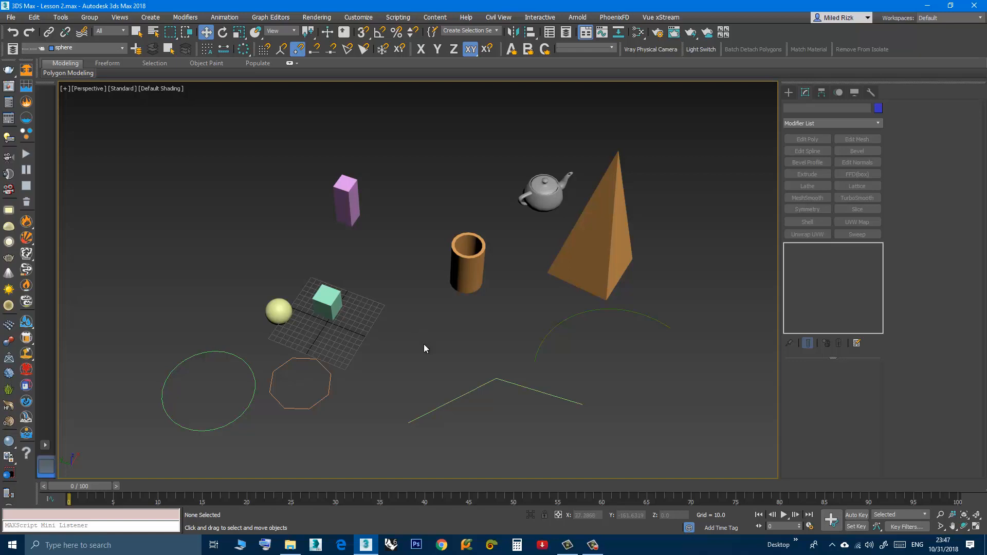
{"action": "mouse_move", "coordinate": [424, 343]}
{"action": "middle_mouse_down"}
{"action": "mouse_move", "coordinate": [432, 296]}
{"action": "mouse_move", "coordinate": [412, 334]}
{"action": "mouse_move", "coordinate": [421, 345]}
{"action": "middle_mouse_up"}
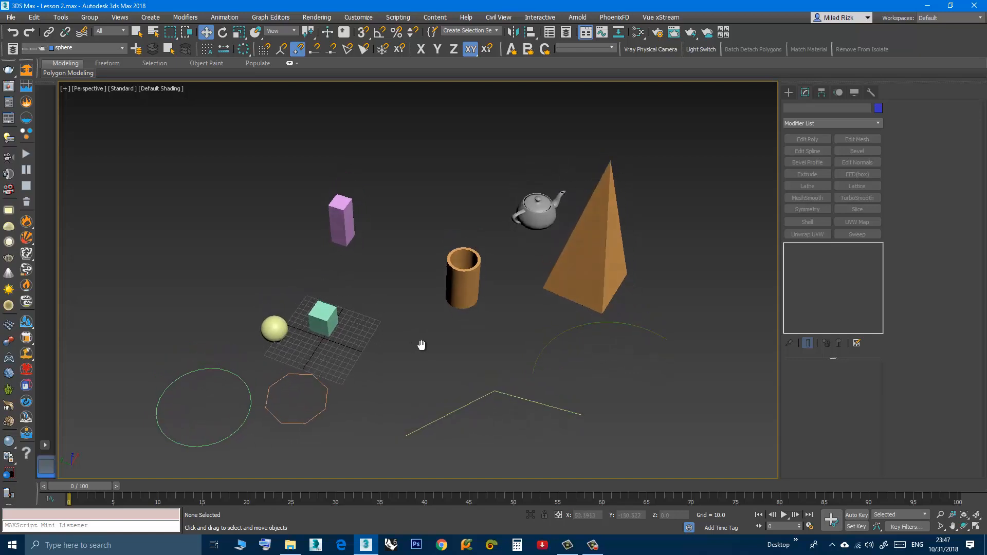